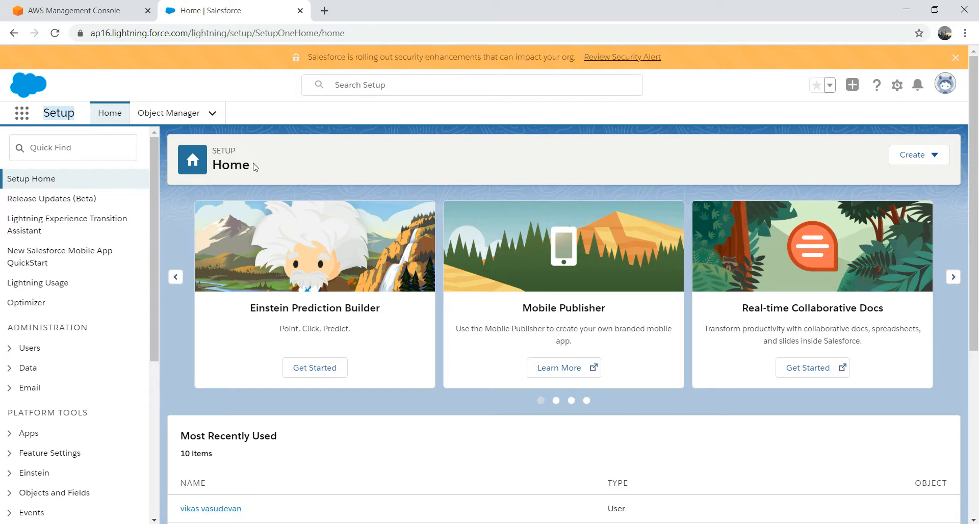
Step: Launch Analytics Studio, open Data Manager's Connect page and start a new data connection
{"action": "left_click", "coordinate": [21, 115]}
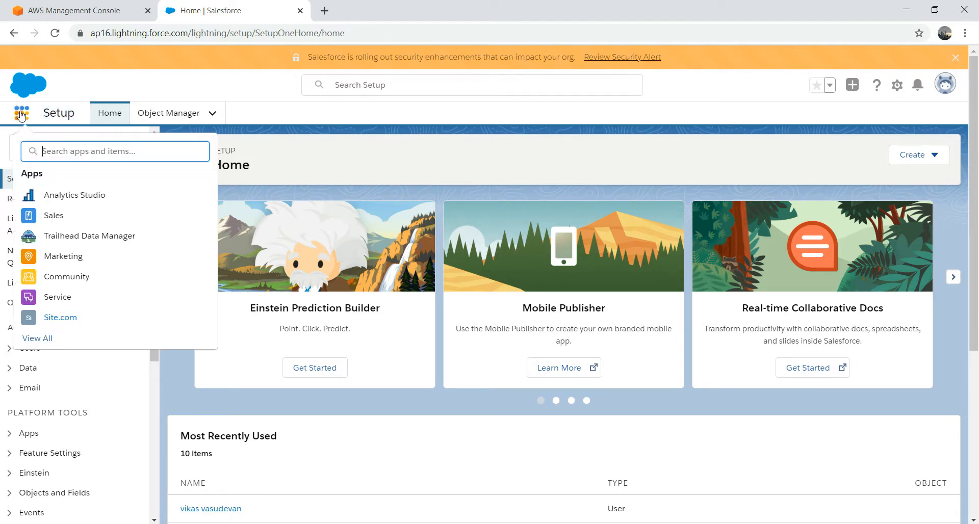
{"action": "left_click", "coordinate": [76, 197]}
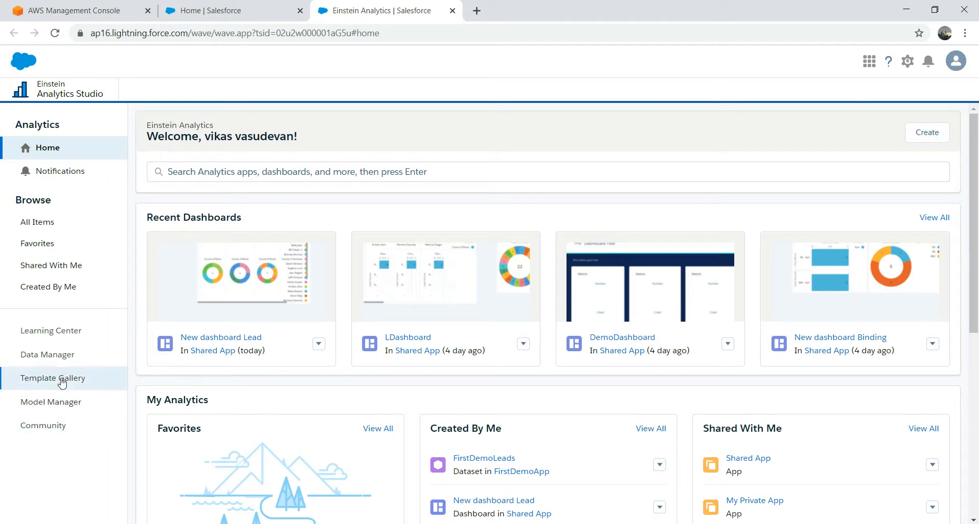
{"action": "left_click", "coordinate": [61, 357]}
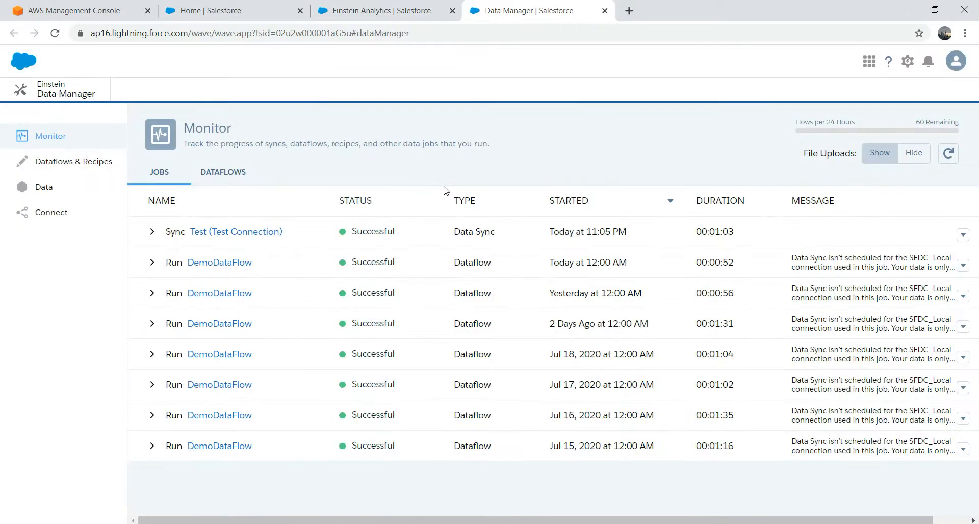
{"action": "left_click", "coordinate": [56, 215]}
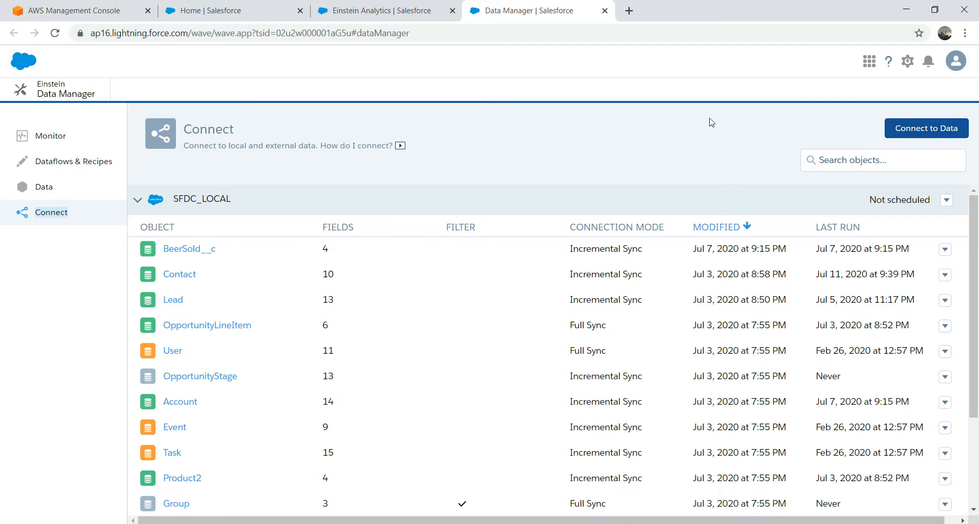
{"action": "left_click", "coordinate": [907, 132]}
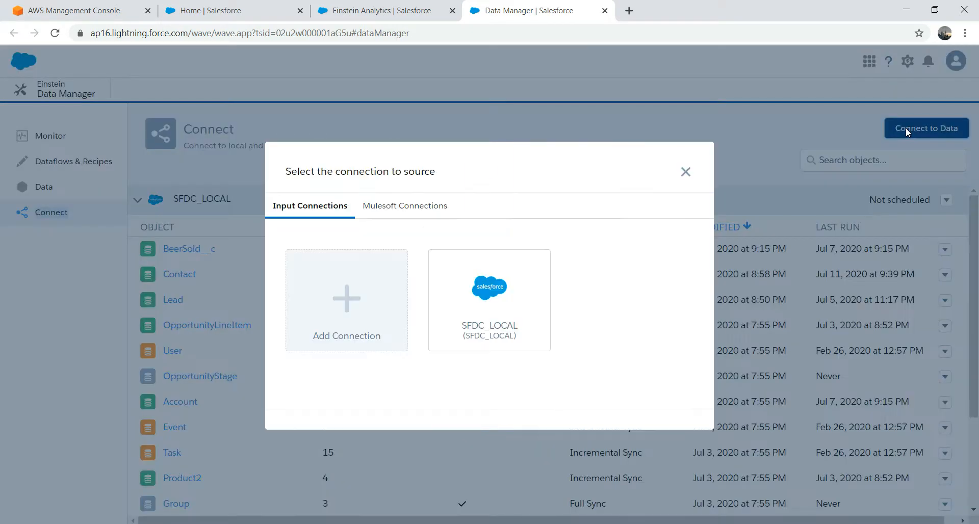
Step: Add a new connection and scroll the connector list to the Amazon S3 Connector
{"action": "left_click", "coordinate": [354, 312]}
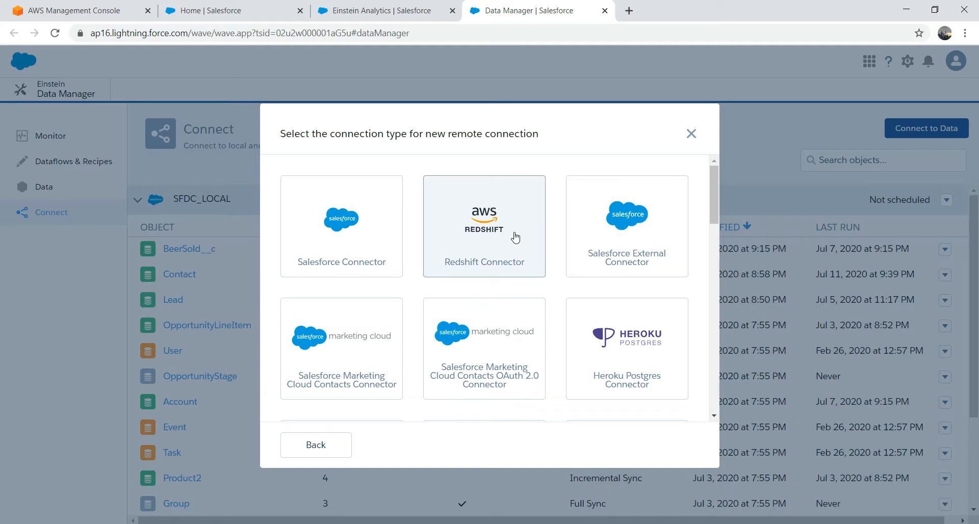
{"action": "left_click_drag", "start_coordinate": [714, 191], "coordinate": [711, 233]}
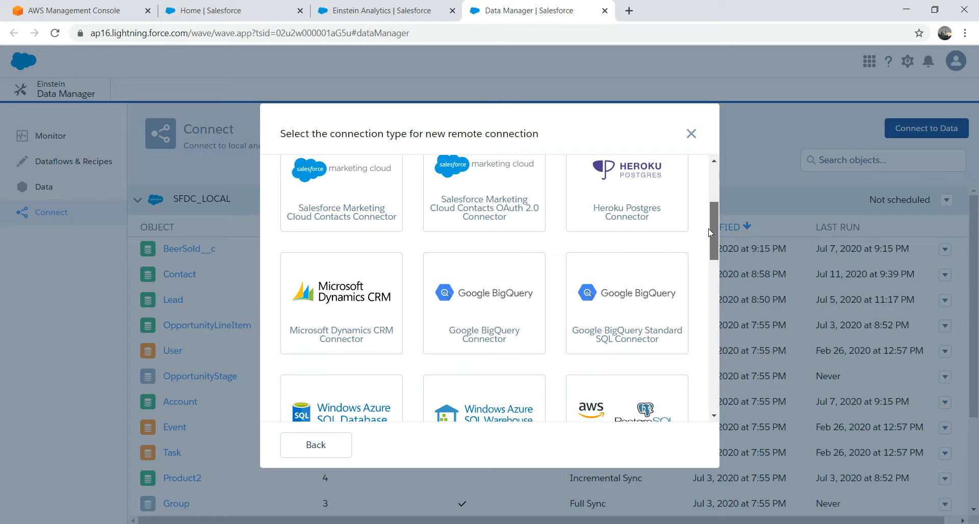
{"action": "left_click_drag", "start_coordinate": [710, 233], "coordinate": [711, 263]}
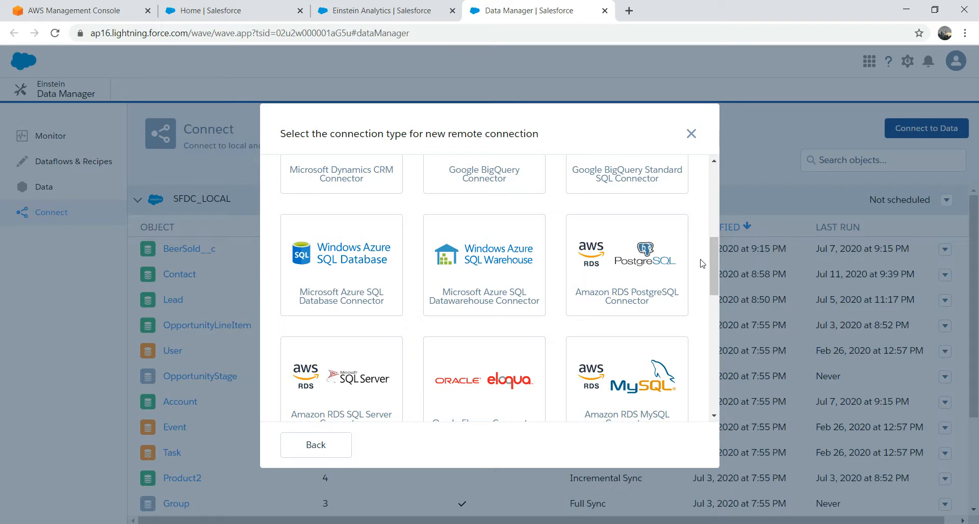
{"action": "left_click_drag", "start_coordinate": [711, 261], "coordinate": [715, 353]}
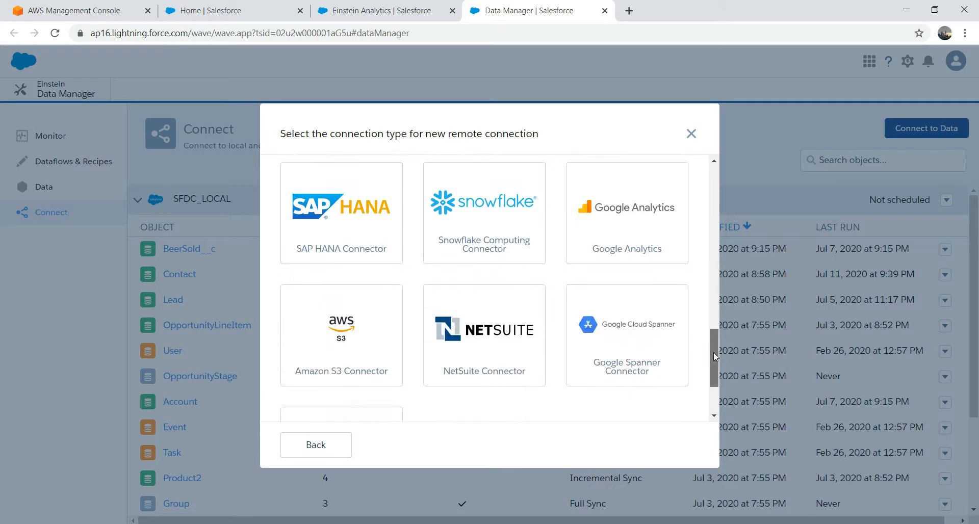
{"action": "mouse_move", "coordinate": [714, 353]}
{"action": "left_mouse_down"}
{"action": "mouse_move", "coordinate": [708, 386]}
{"action": "mouse_move", "coordinate": [726, 268]}
{"action": "mouse_move", "coordinate": [718, 207]}
{"action": "mouse_move", "coordinate": [707, 361]}
{"action": "left_mouse_up"}
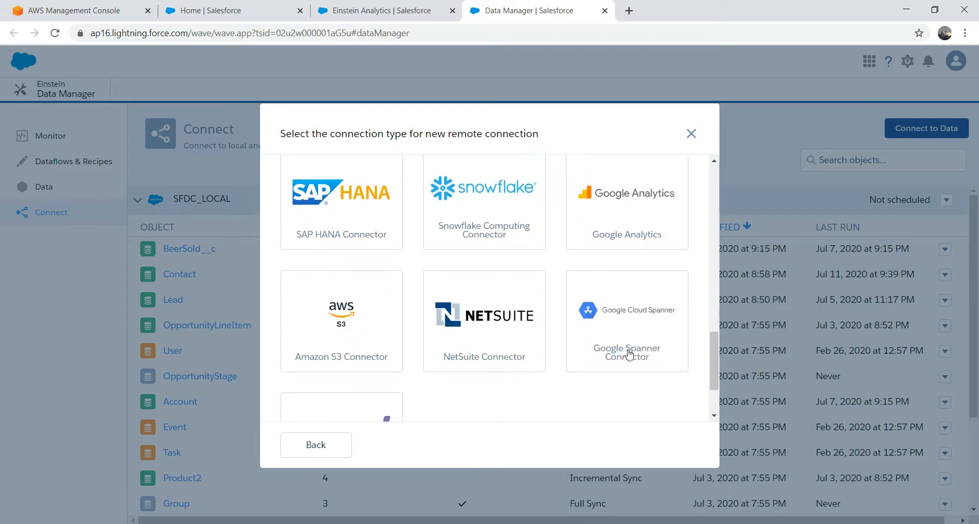
Step: Choose the Amazon S3 Connector and enter TestAWS as the connection name
{"action": "left_click", "coordinate": [353, 321]}
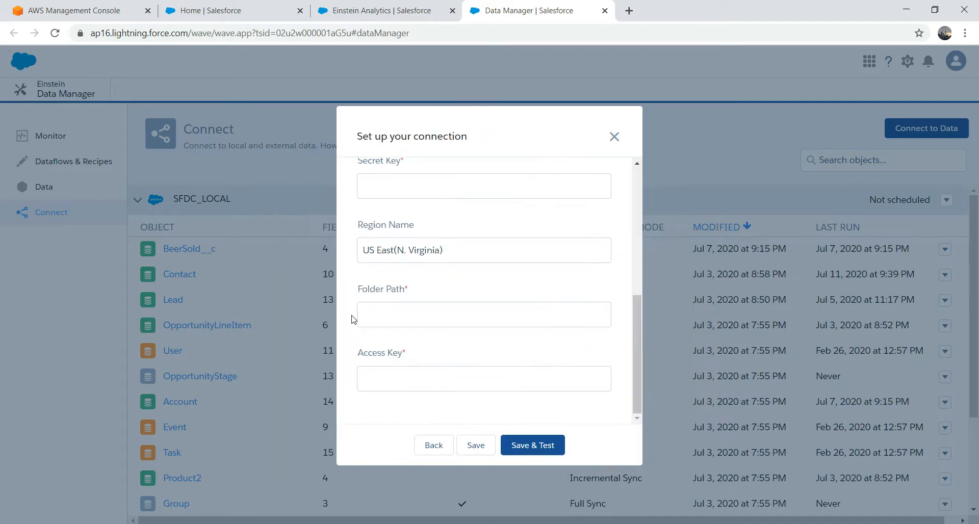
{"action": "left_click_drag", "start_coordinate": [635, 320], "coordinate": [648, 176]}
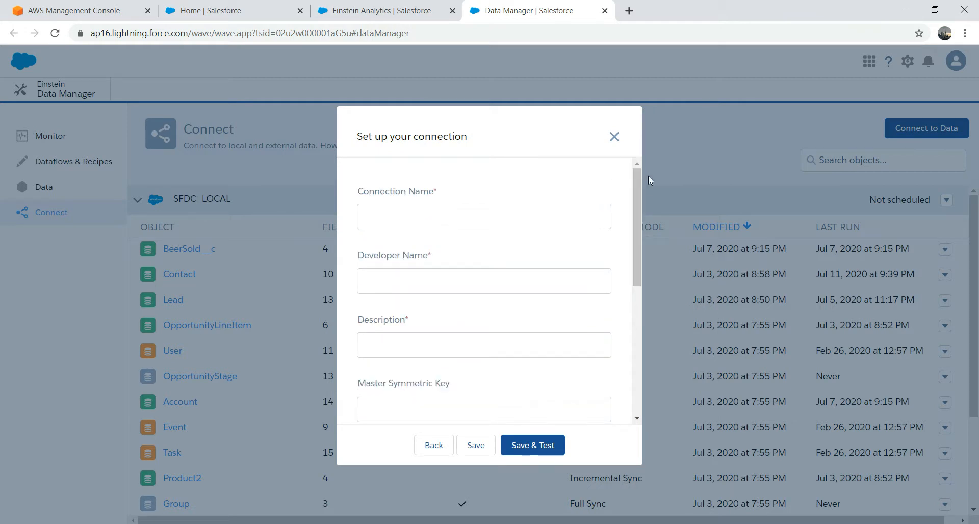
{"action": "left_click", "coordinate": [460, 220]}
{"action": "type", "text": "TestAWS"}
Step: Fill in TestAWS as developer name and description, then switch to the AWS Management Console
{"action": "left_click", "coordinate": [435, 285]}
{"action": "type", "text": "test"}
{"action": "key", "text": "BackSpace"}
{"action": "key", "text": "BackSpace"}
{"action": "key", "text": "BackSpace"}
{"action": "key", "text": "BackSpace"}
{"action": "type", "text": "TestAW"}
{"action": "key", "text": "BackSpace"}
{"action": "key", "text": "BackSpace"}
{"action": "type", "text": "AWS"}
{"action": "key", "text": "Tab"}
{"action": "type", "text": "t"}
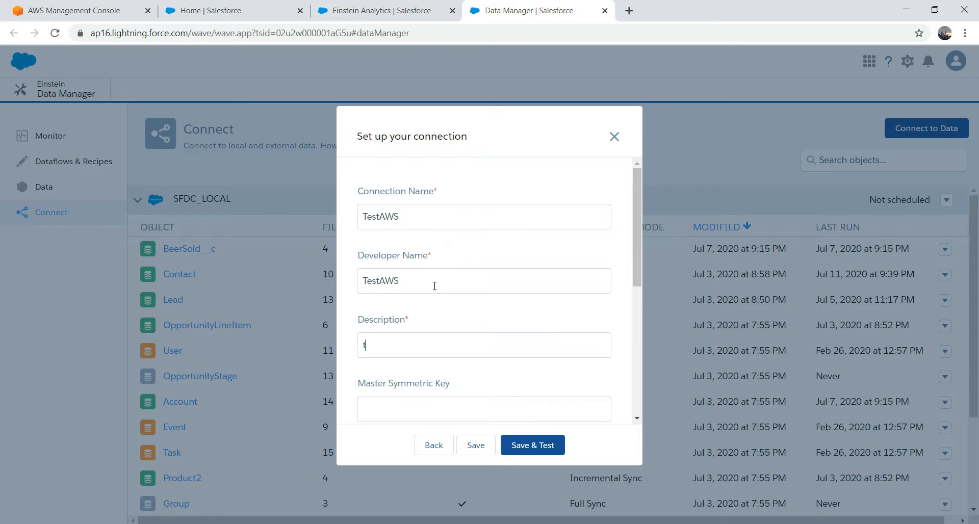
{"action": "type", "text": "TestAWS"}
{"action": "left_click_drag", "start_coordinate": [636, 231], "coordinate": [638, 357]}
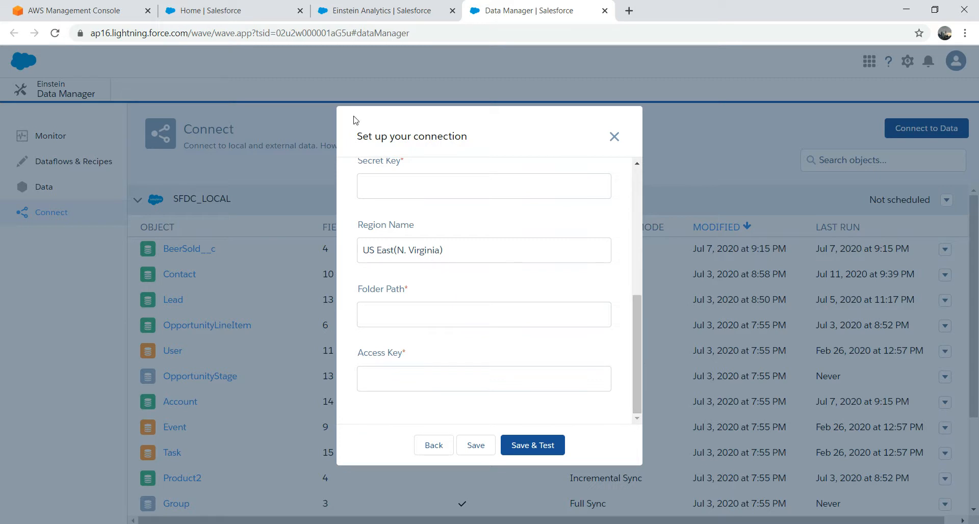
{"action": "left_click", "coordinate": [71, 9]}
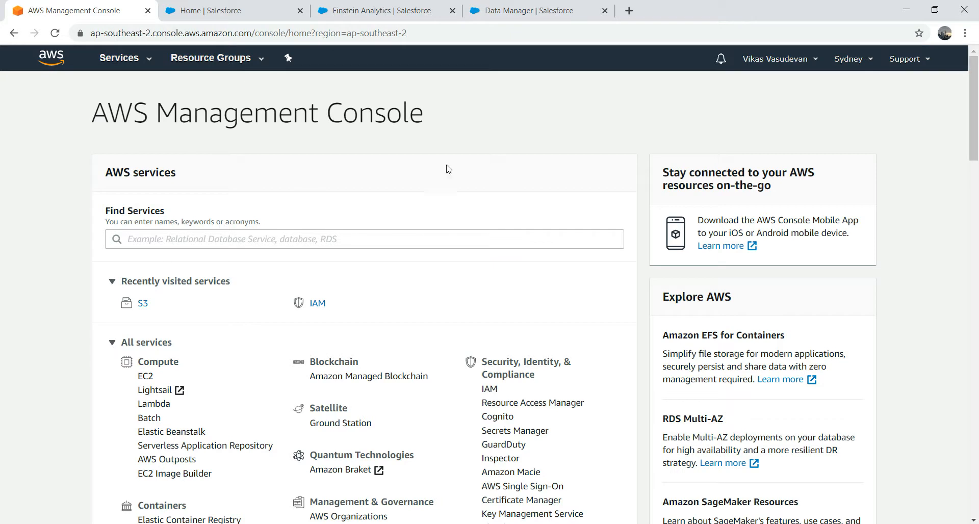
Step: Search Find Services for S3 and open the S3 buckets page listing four buckets
{"action": "left_click_drag", "start_coordinate": [973, 128], "coordinate": [971, 166]}
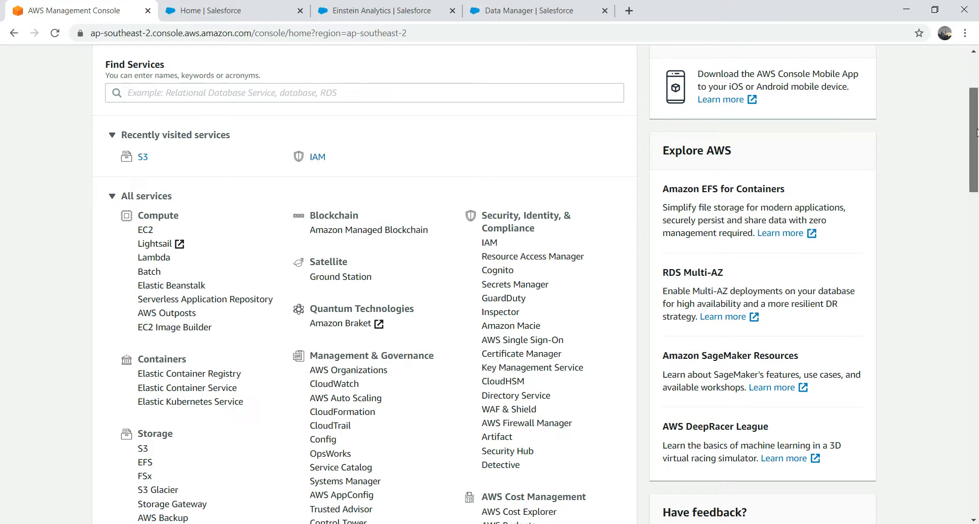
{"action": "left_click_drag", "start_coordinate": [975, 184], "coordinate": [974, 163]}
{"action": "scroll", "coordinate": [974, 159], "scroll_direction": "down", "scroll_amount": 1}
{"action": "scroll", "coordinate": [972, 148], "scroll_direction": "down", "scroll_amount": 2}
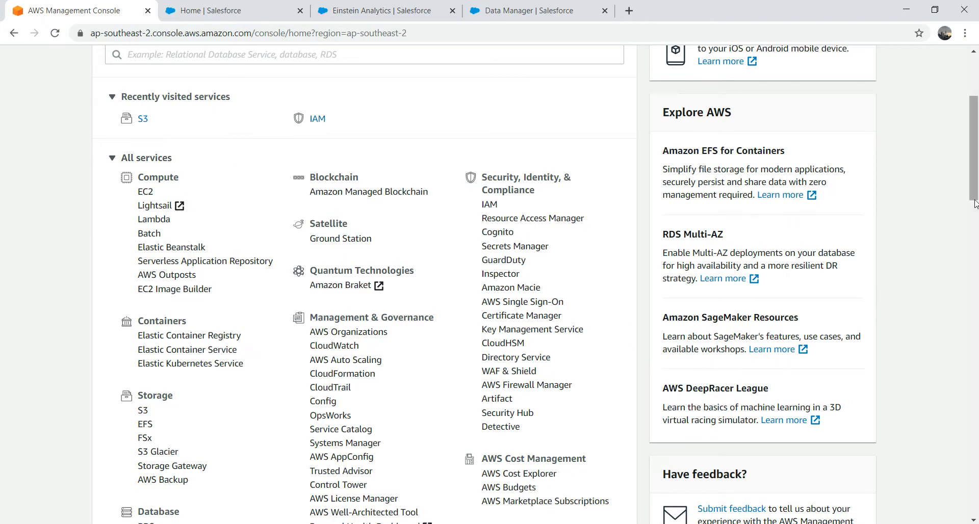
{"action": "left_click_drag", "start_coordinate": [978, 203], "coordinate": [976, 171]}
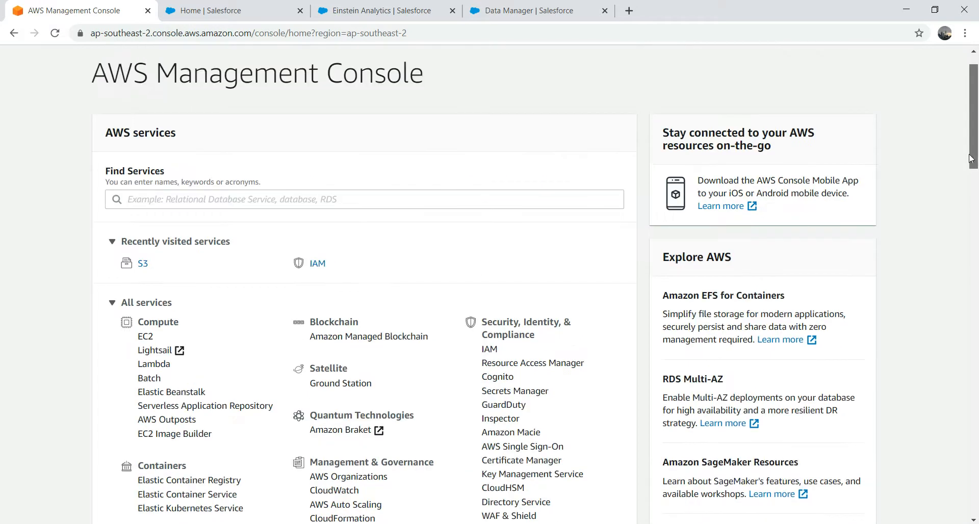
{"action": "left_click", "coordinate": [264, 204]}
{"action": "type", "text": "S3"}
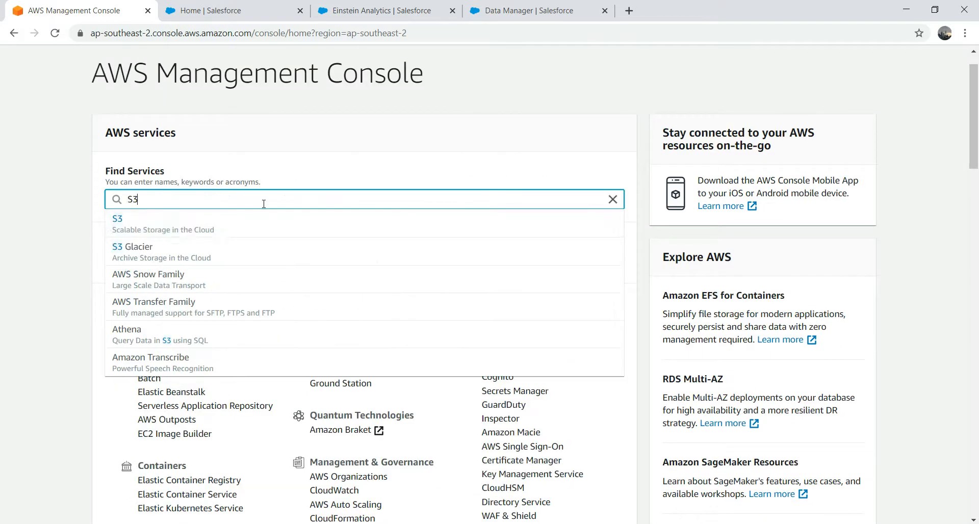
{"action": "left_click", "coordinate": [48, 276]}
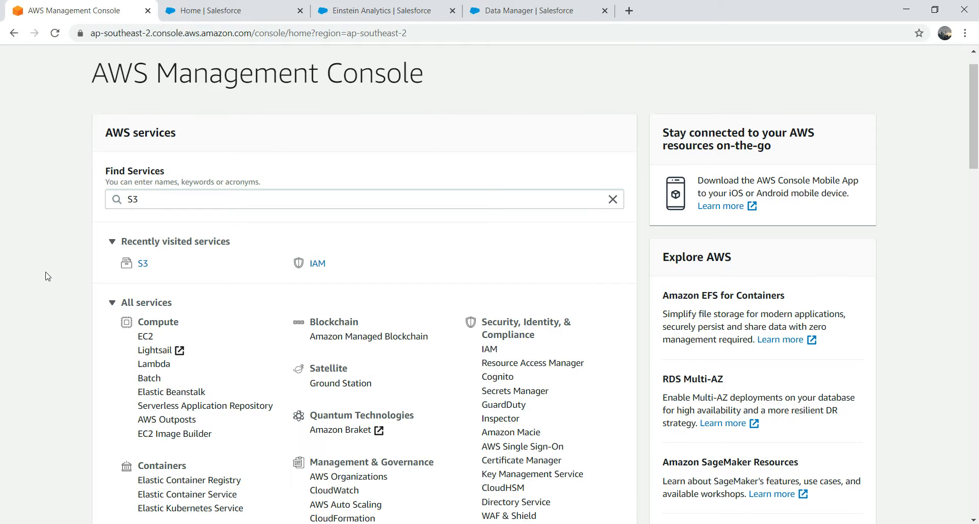
{"action": "scroll", "coordinate": [47, 304], "scroll_direction": "down", "scroll_amount": 6}
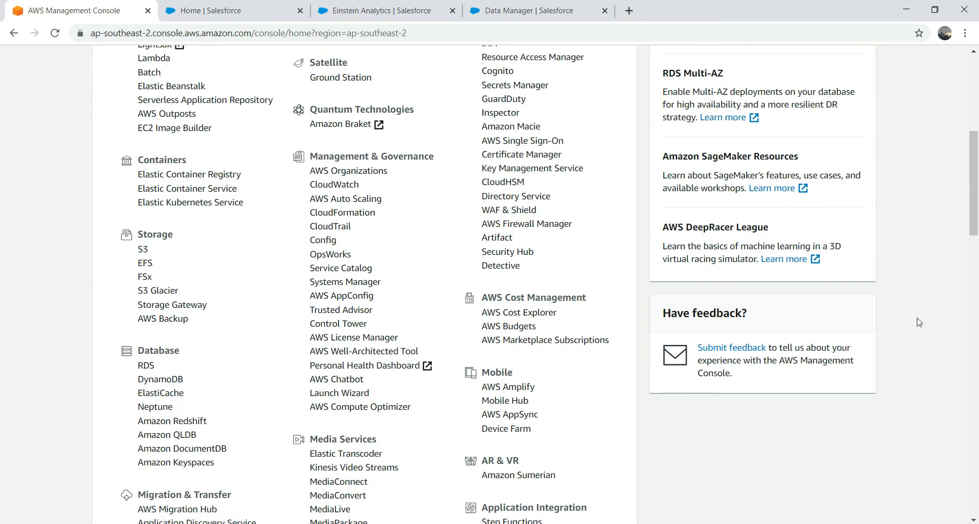
{"action": "left_click_drag", "start_coordinate": [975, 237], "coordinate": [975, 161]}
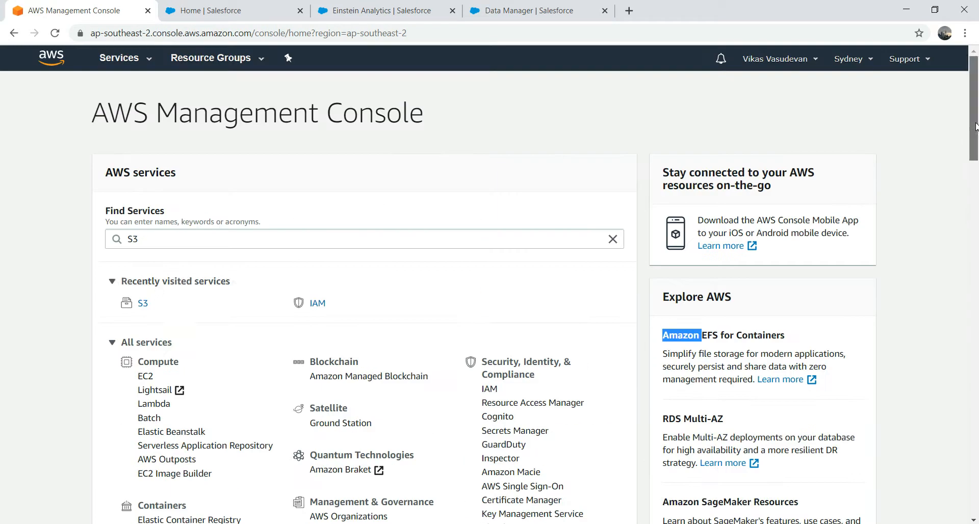
{"action": "left_click", "coordinate": [140, 305]}
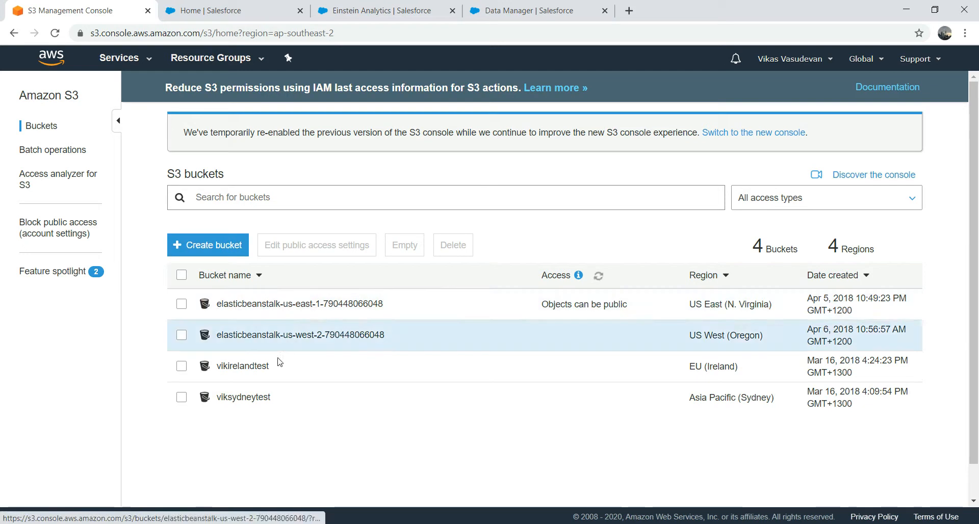
Step: Download test.csv from viksydneytest/Test via its Object URL and open it in Excel
{"action": "left_click", "coordinate": [240, 398]}
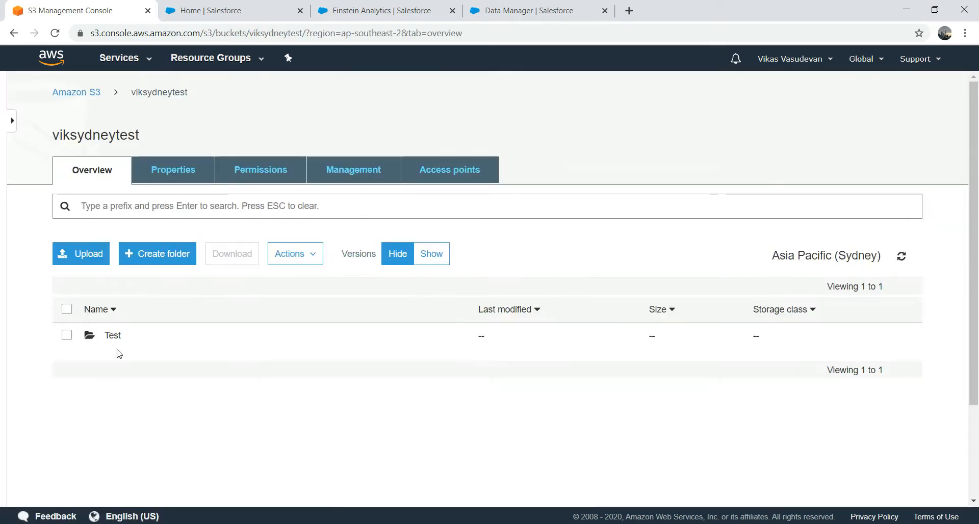
{"action": "left_click", "coordinate": [112, 337]}
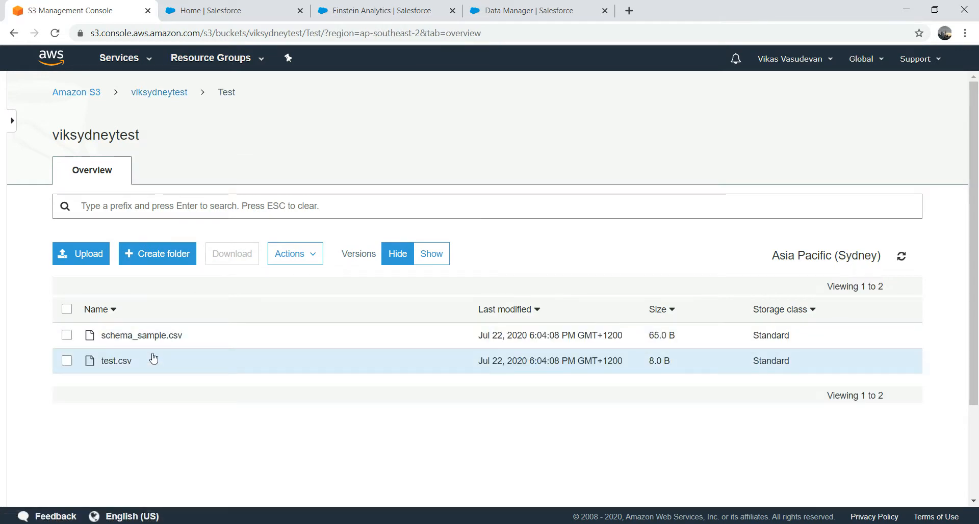
{"action": "left_click", "coordinate": [117, 363]}
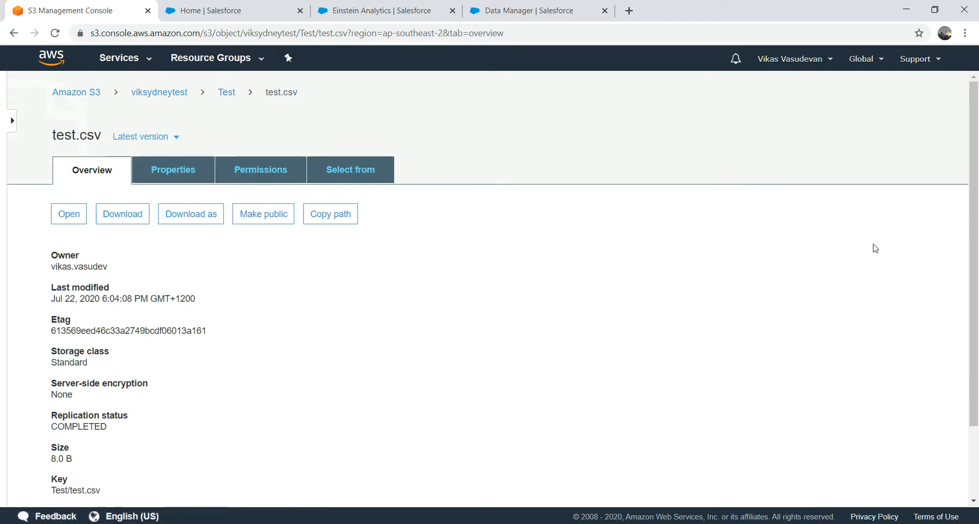
{"action": "left_click_drag", "start_coordinate": [974, 267], "coordinate": [975, 331]}
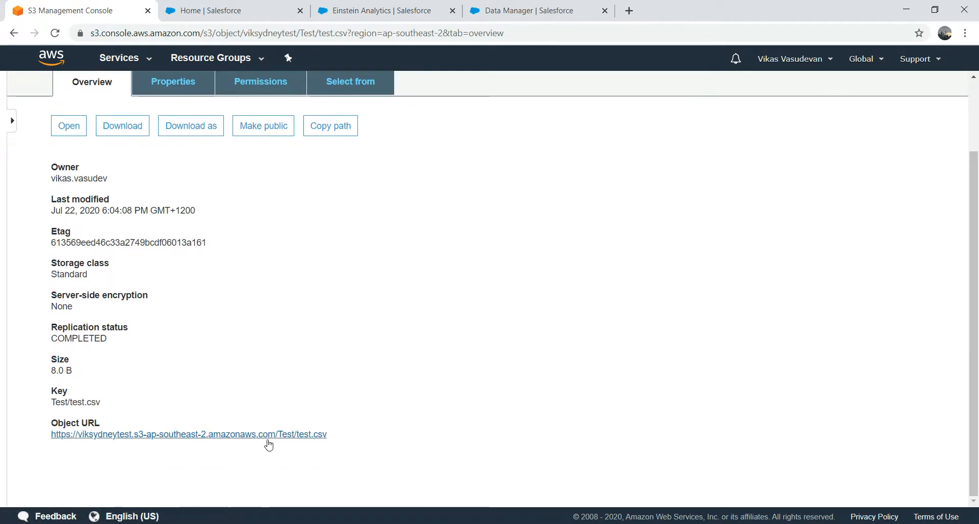
{"action": "left_click", "coordinate": [240, 437]}
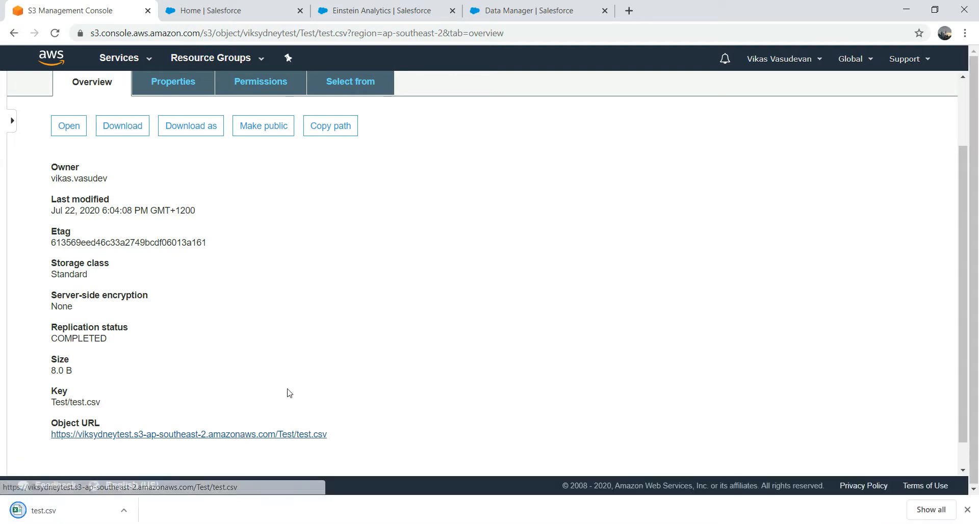
{"action": "left_click", "coordinate": [72, 516]}
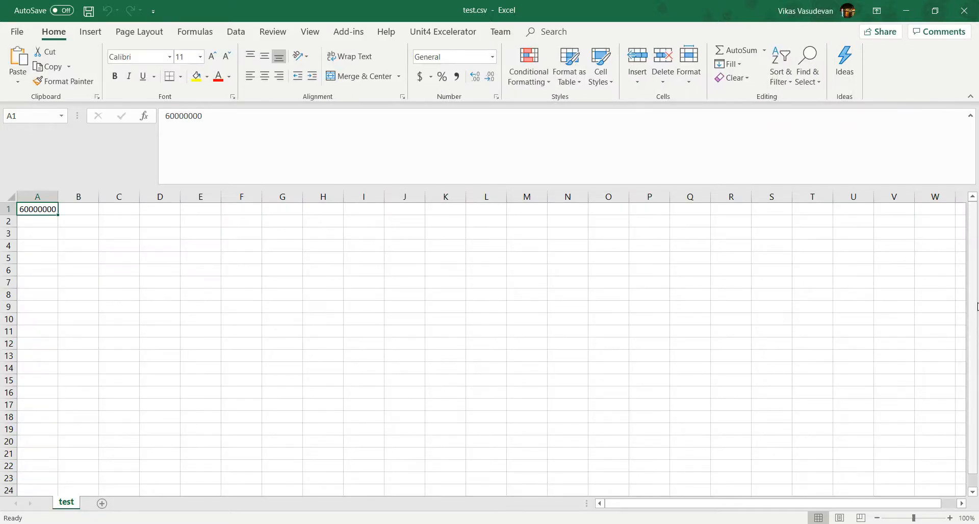
Step: Widen column A to show 60000000, then close test.csv without saving
{"action": "left_click", "coordinate": [96, 357]}
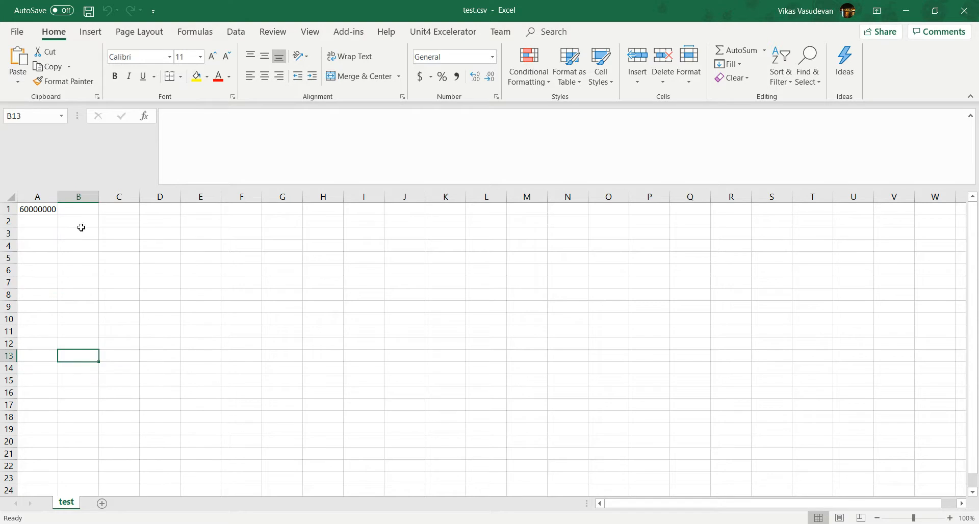
{"action": "left_click_drag", "start_coordinate": [58, 197], "coordinate": [224, 197]}
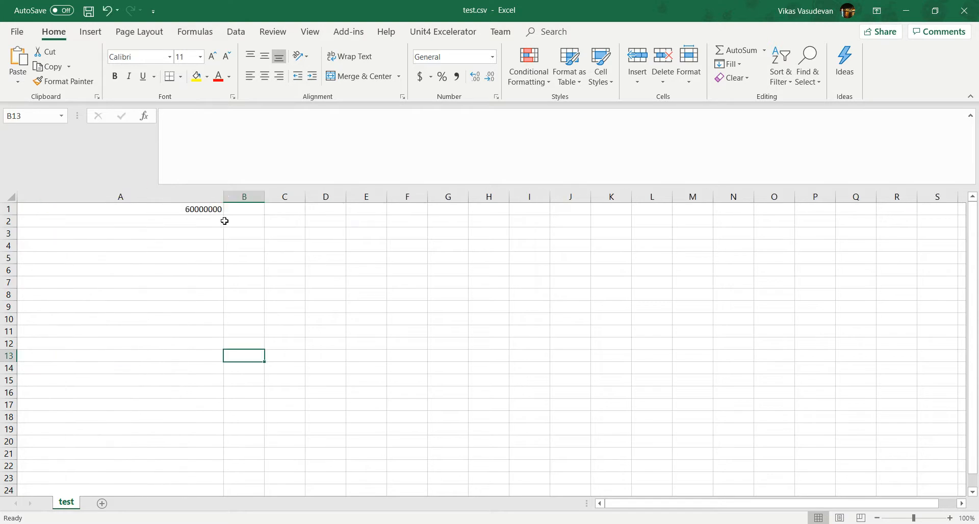
{"action": "left_click", "coordinate": [79, 270]}
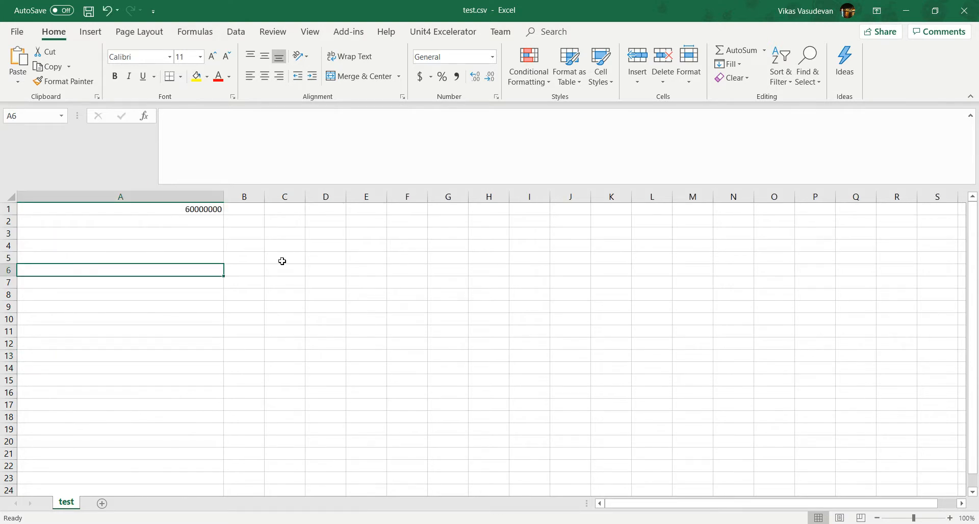
{"action": "left_click", "coordinate": [965, 10]}
{"action": "left_click", "coordinate": [488, 284]}
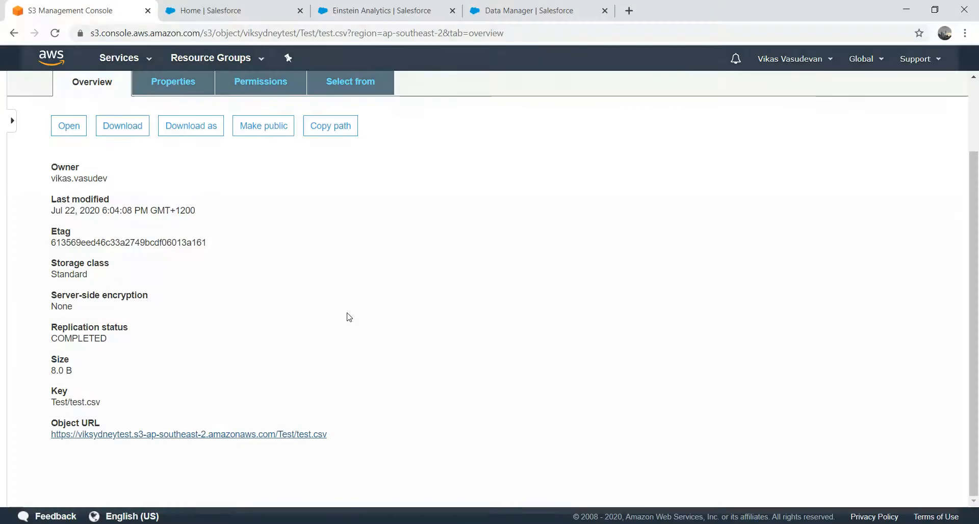
Step: Review Data.csv and schema_sample.csv in Excel, close Data.csv, and return to the S3 Test folder
{"action": "left_click", "coordinate": [14, 32]}
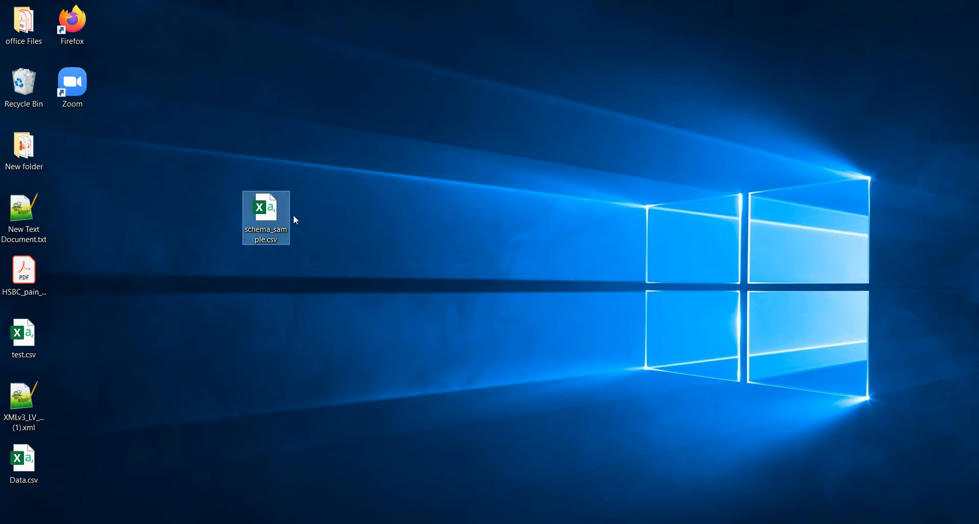
{"action": "double_click", "coordinate": [24, 464]}
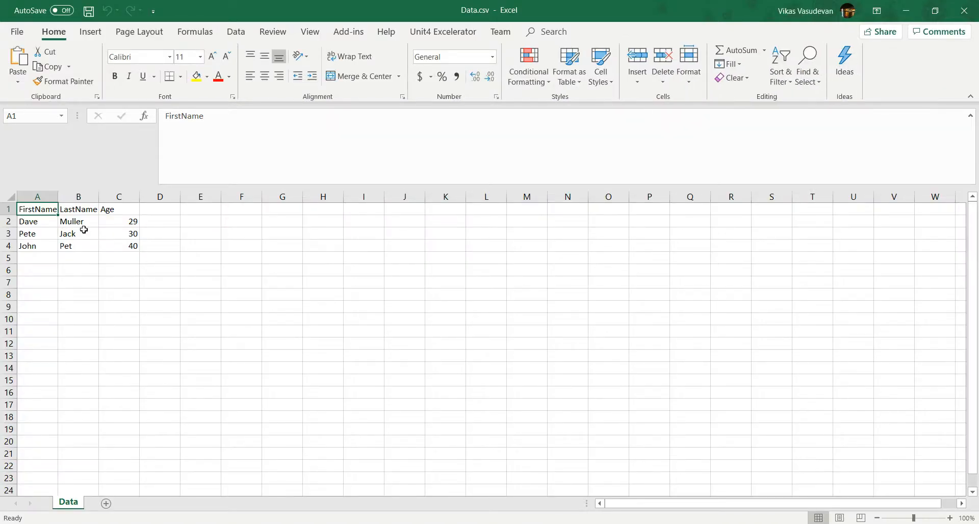
{"action": "left_click", "coordinate": [913, 12]}
{"action": "left_click", "coordinate": [266, 239]}
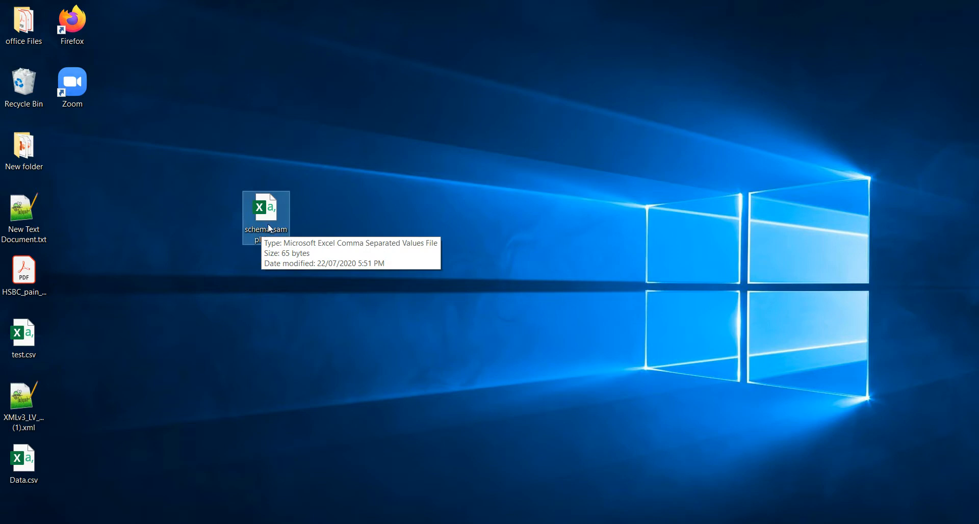
{"action": "double_click", "coordinate": [267, 223]}
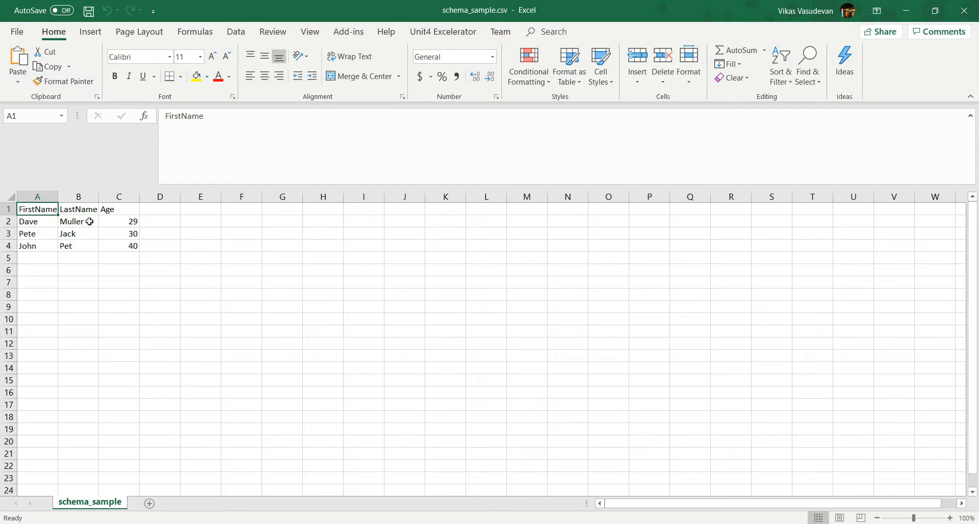
{"action": "left_click", "coordinate": [906, 10]}
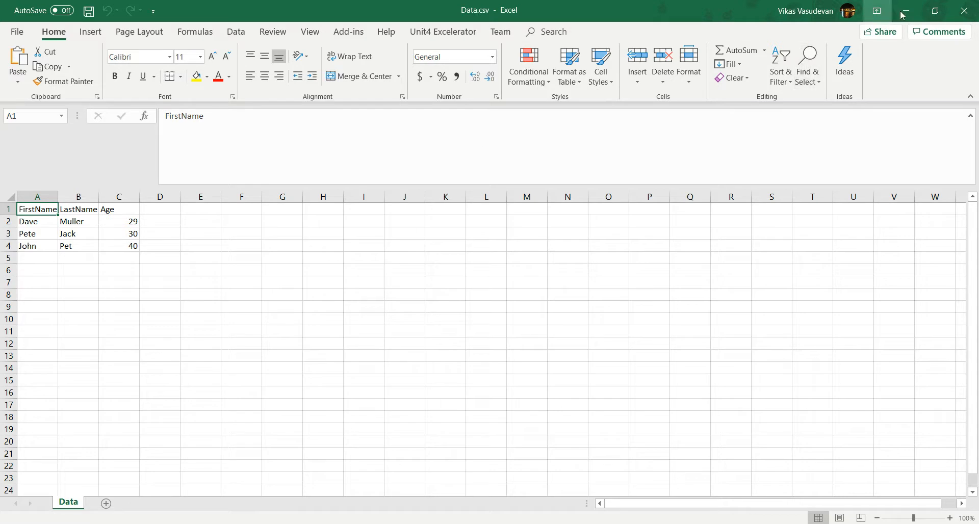
{"action": "left_click", "coordinate": [976, 12]}
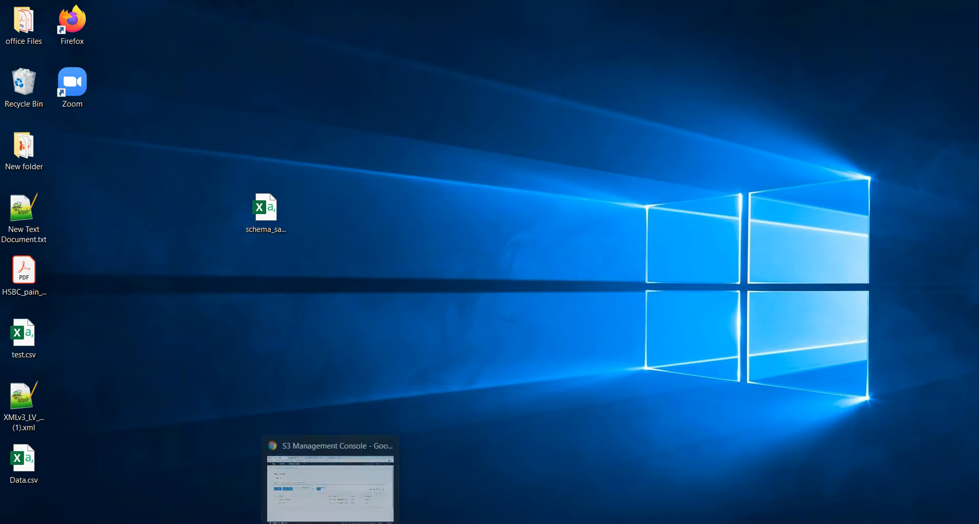
{"action": "left_click", "coordinate": [339, 491]}
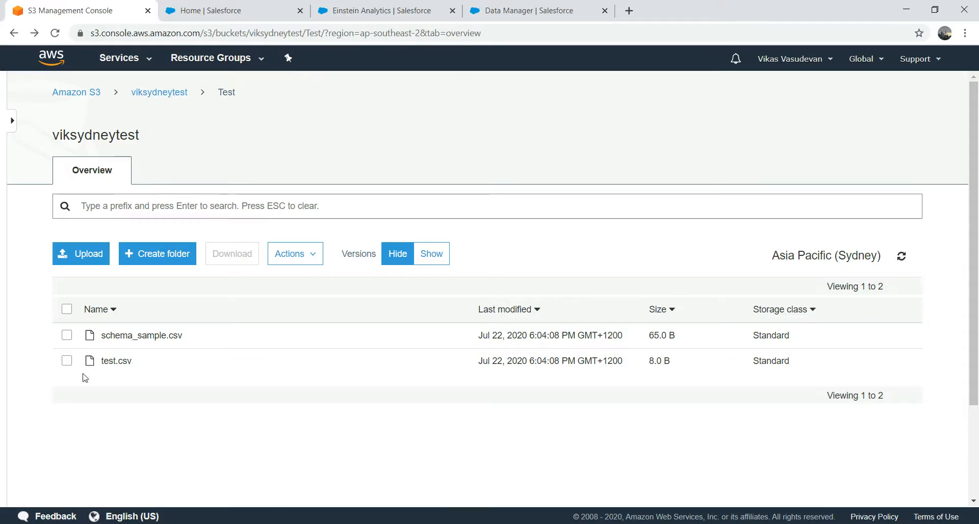
Step: Delete test.csv from the Test folder using Actions > Delete
{"action": "left_click", "coordinate": [68, 363]}
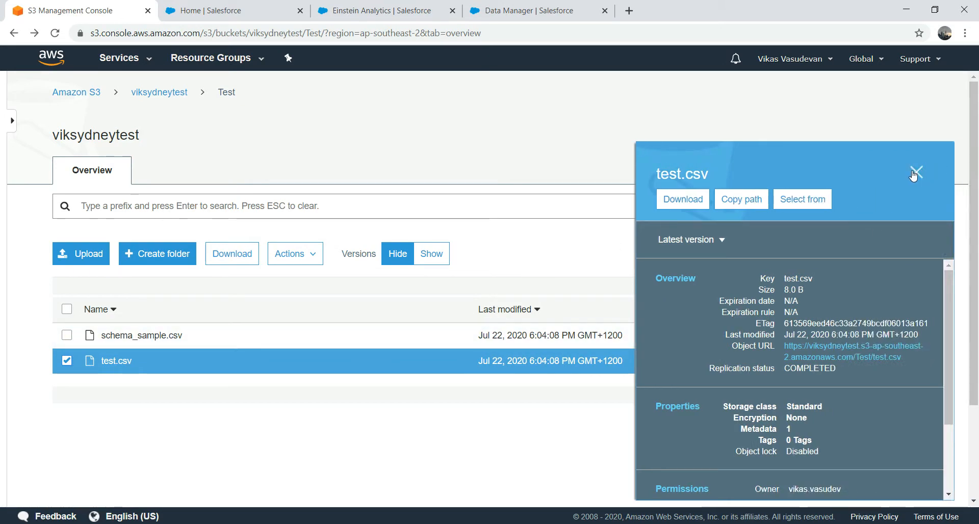
{"action": "left_click", "coordinate": [915, 173]}
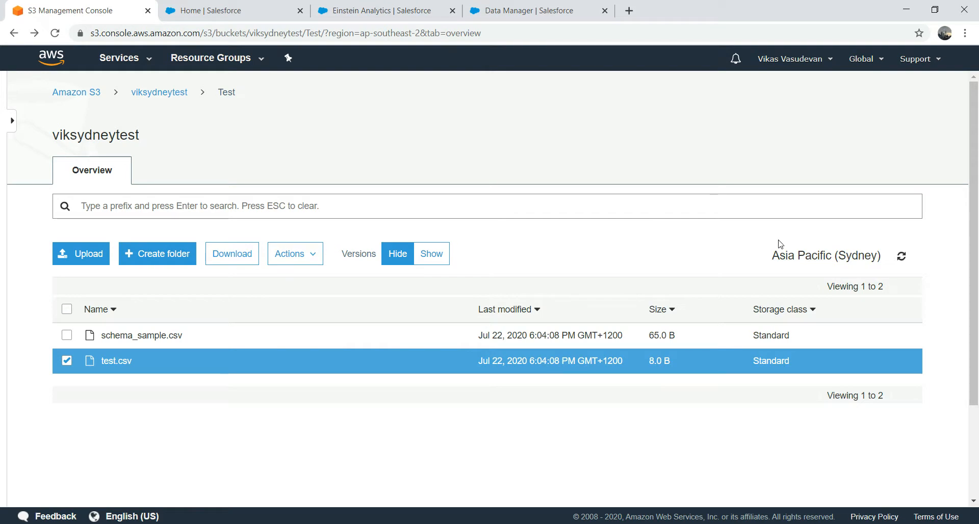
{"action": "left_click", "coordinate": [314, 257]}
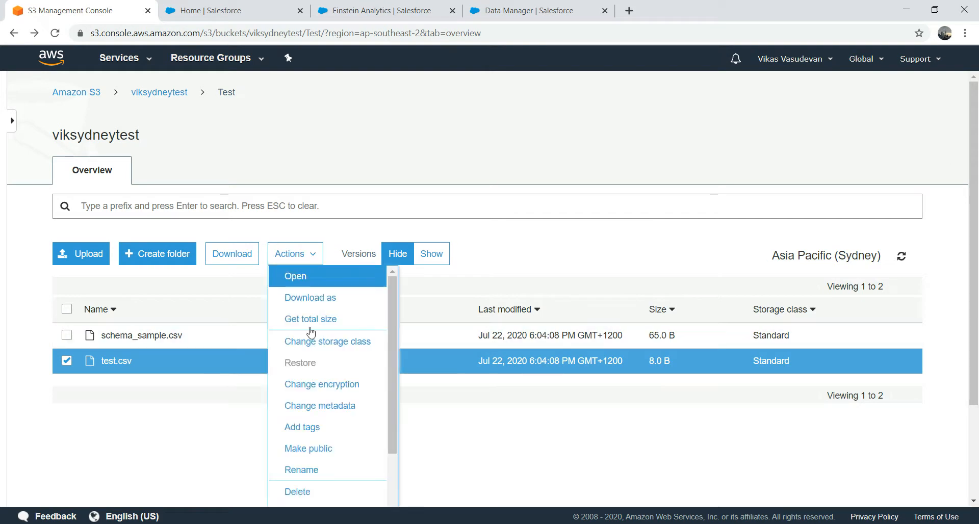
{"action": "left_click", "coordinate": [301, 492]}
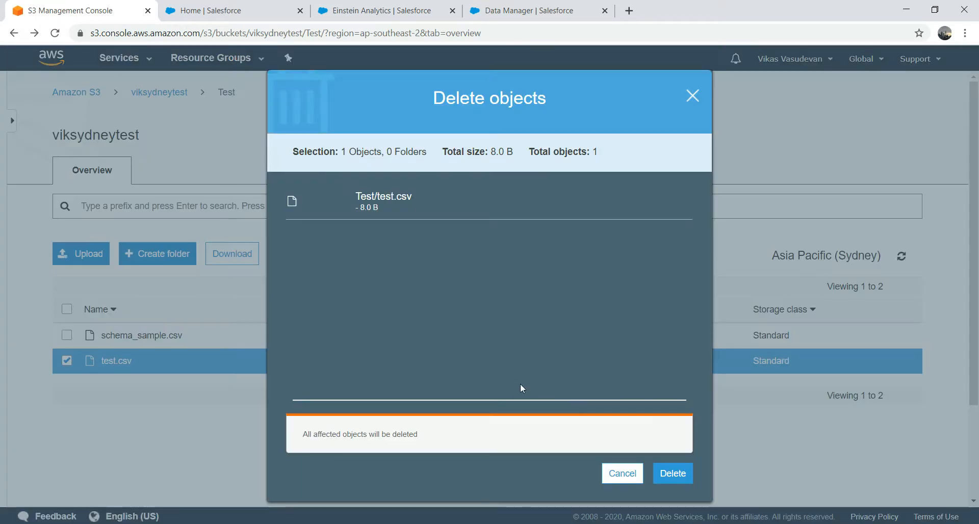
{"action": "left_click", "coordinate": [672, 475]}
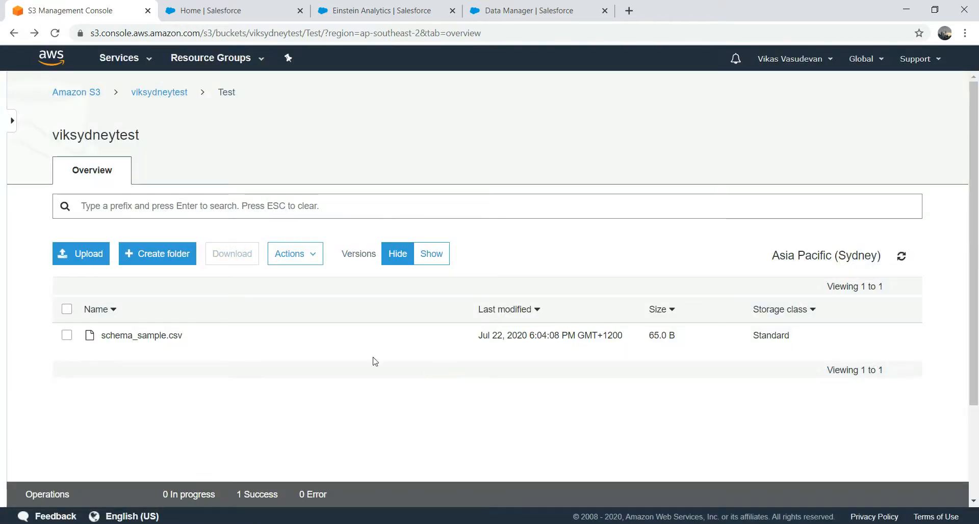
{"action": "left_click", "coordinate": [64, 252]}
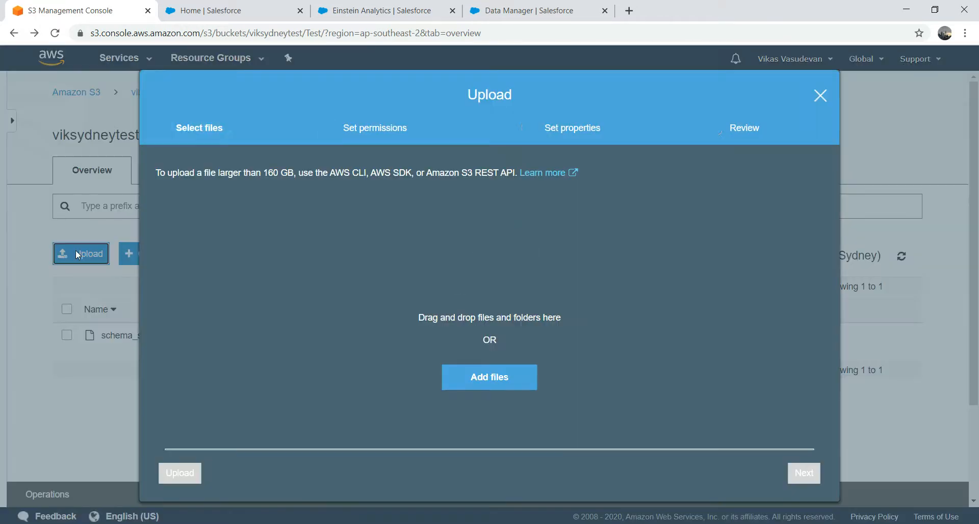
Step: Add files to the upload, checking test.csv in Excel, then pick Data.csv from the Desktop
{"action": "left_click", "coordinate": [488, 374]}
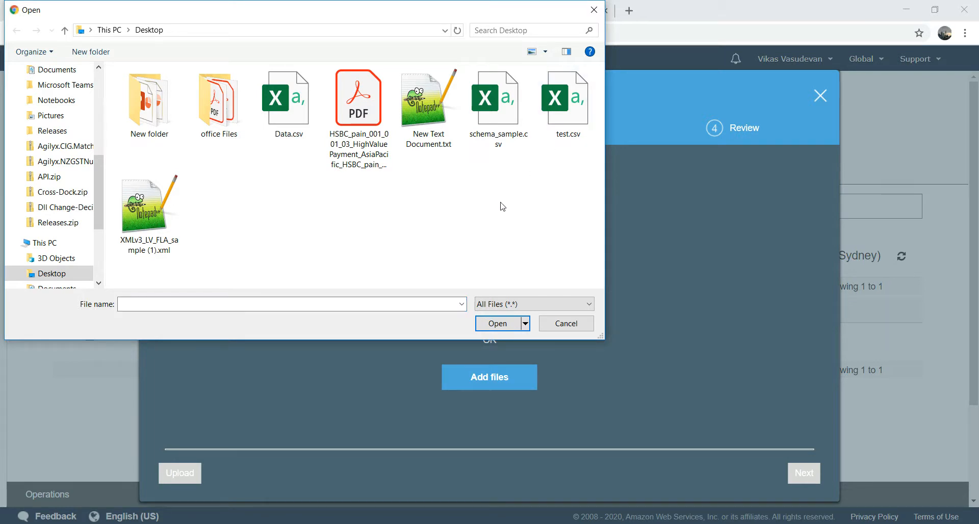
{"action": "key", "text": "super+d"}
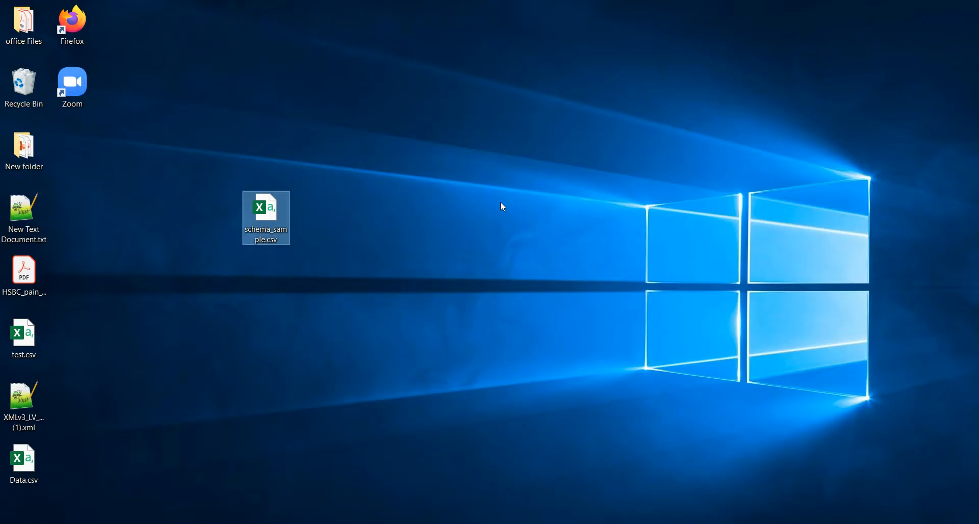
{"action": "left_click", "coordinate": [32, 335]}
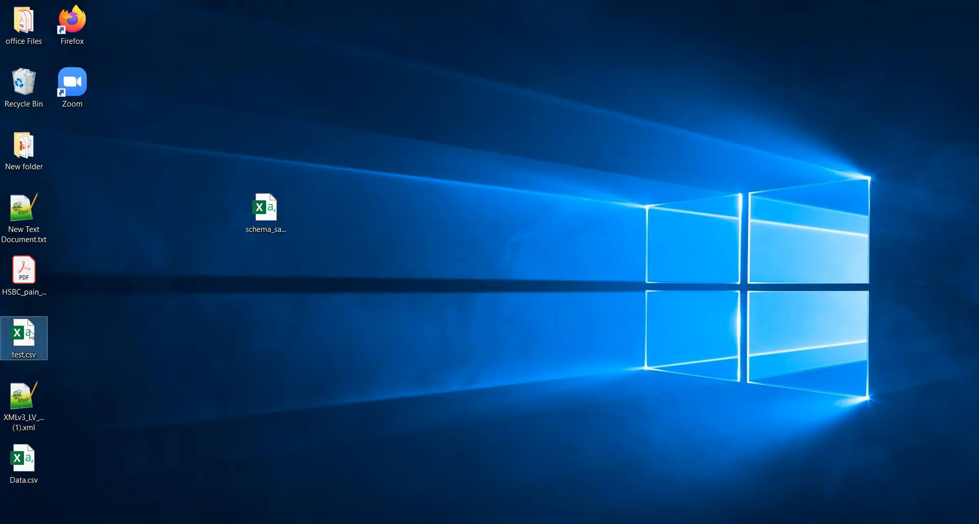
{"action": "double_click", "coordinate": [29, 342]}
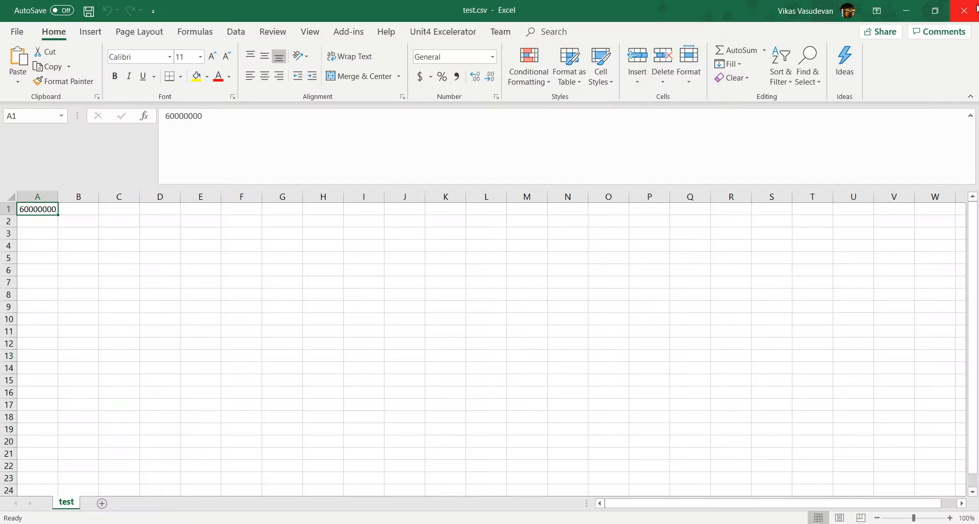
{"action": "left_click", "coordinate": [965, 10]}
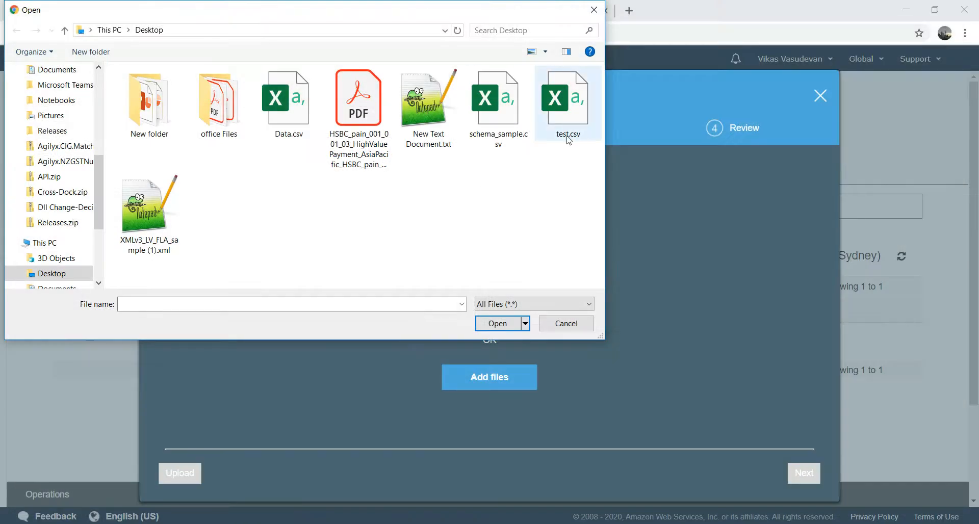
{"action": "double_click", "coordinate": [289, 111]}
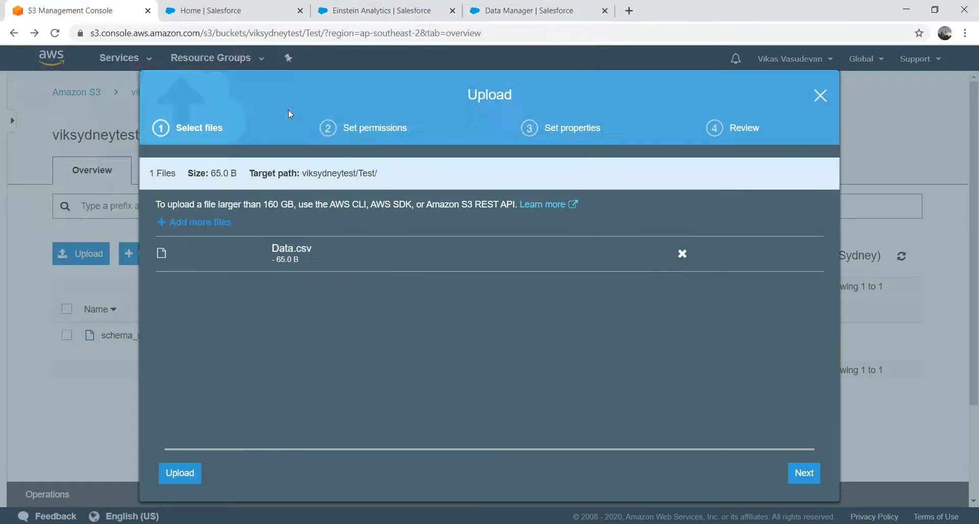
Step: Grant public read access and upload Data.csv to the Test folder
{"action": "left_click", "coordinate": [805, 477]}
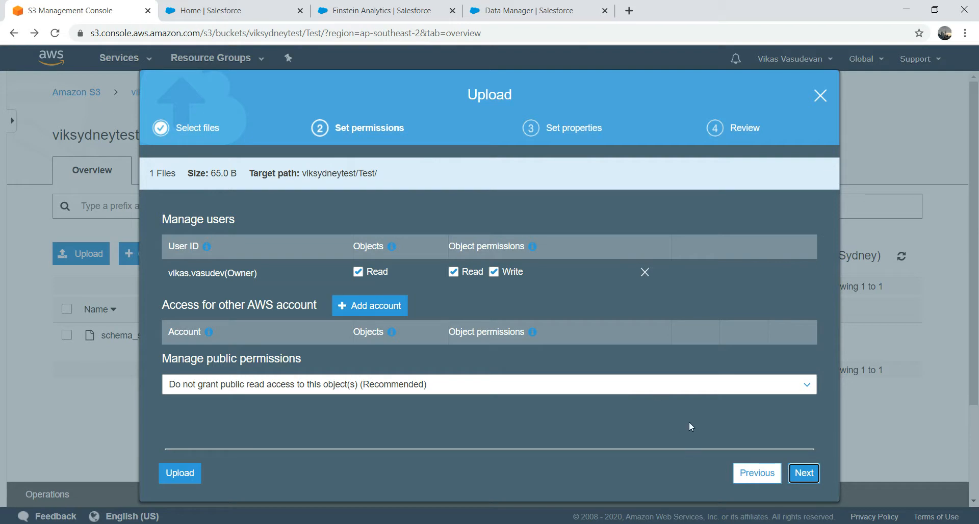
{"action": "left_click", "coordinate": [674, 385]}
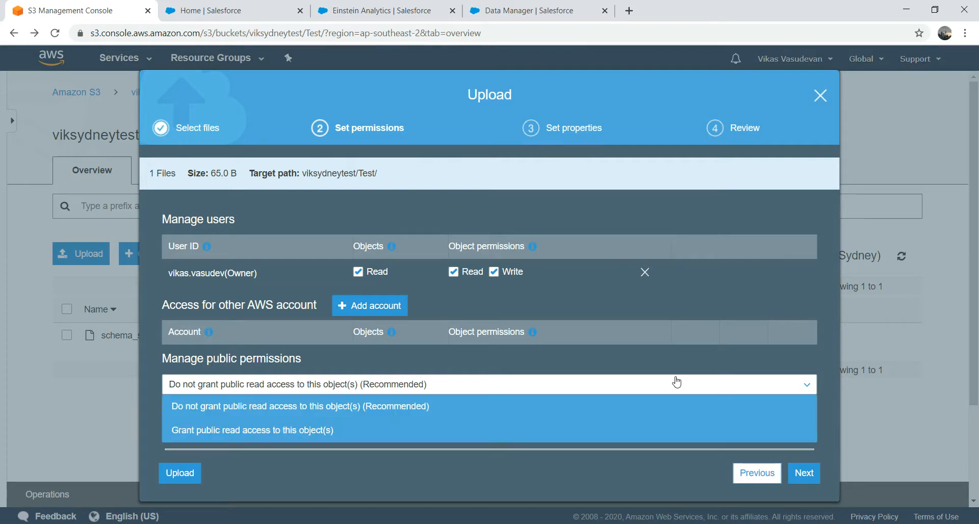
{"action": "left_click", "coordinate": [325, 431]}
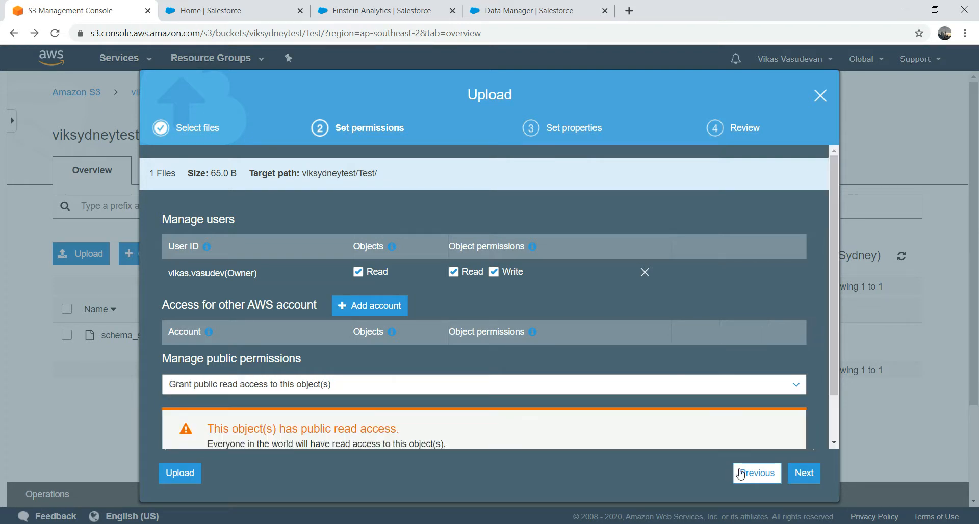
{"action": "left_click", "coordinate": [797, 476]}
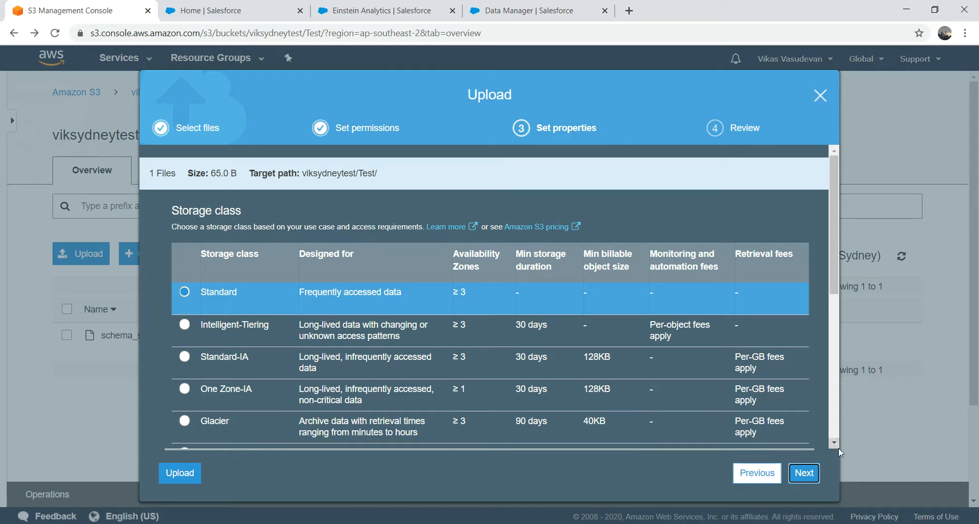
{"action": "left_click", "coordinate": [805, 479]}
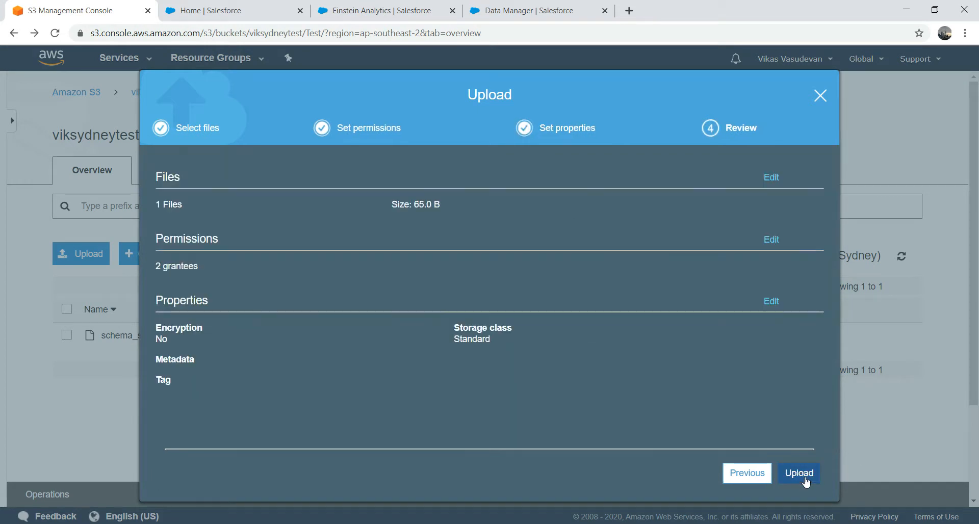
{"action": "left_click", "coordinate": [800, 473]}
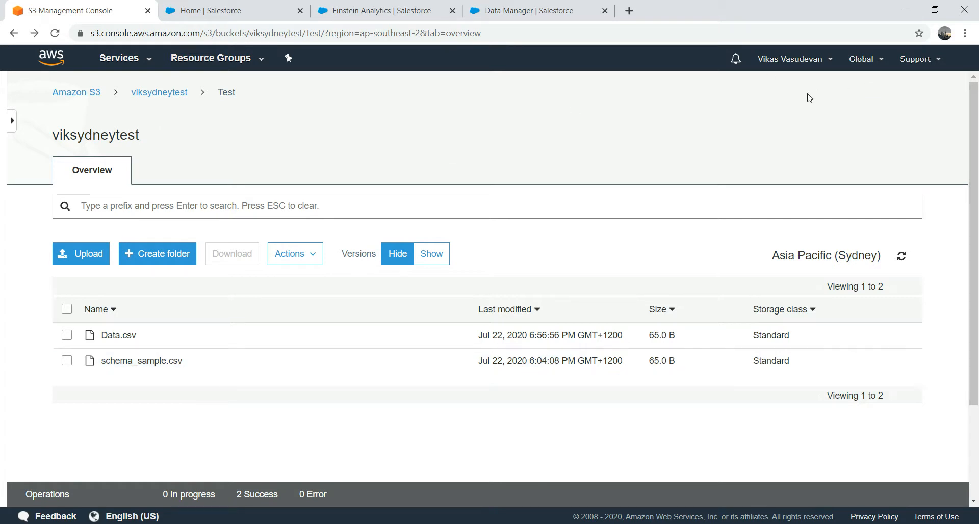
Step: Open My Security Credentials, expand Access keys to view the active key, then go back
{"action": "left_click", "coordinate": [830, 60]}
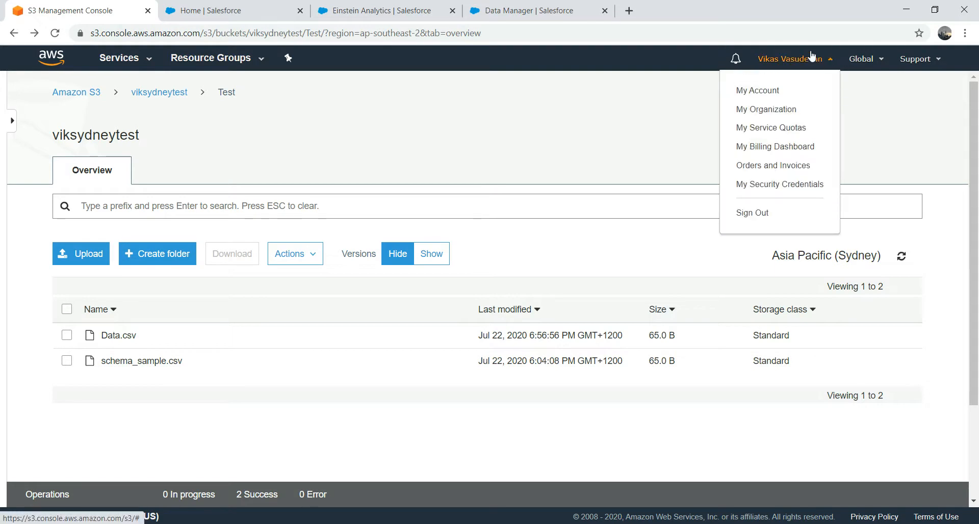
{"action": "left_click", "coordinate": [809, 189]}
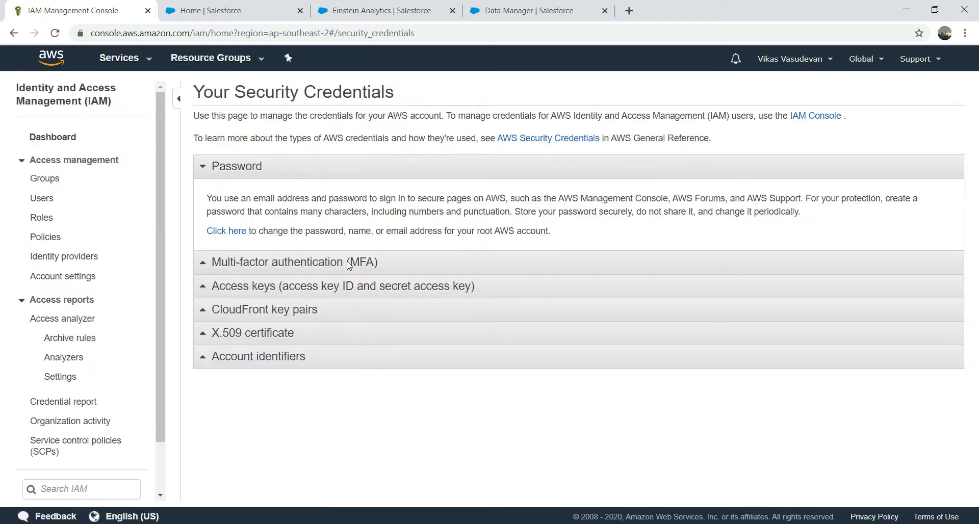
{"action": "left_click", "coordinate": [250, 288]}
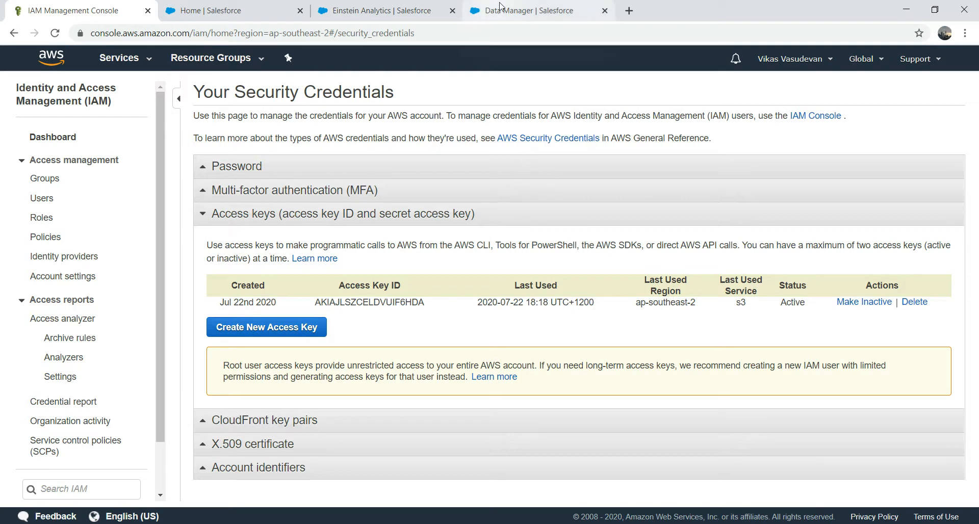
{"action": "left_click", "coordinate": [11, 33]}
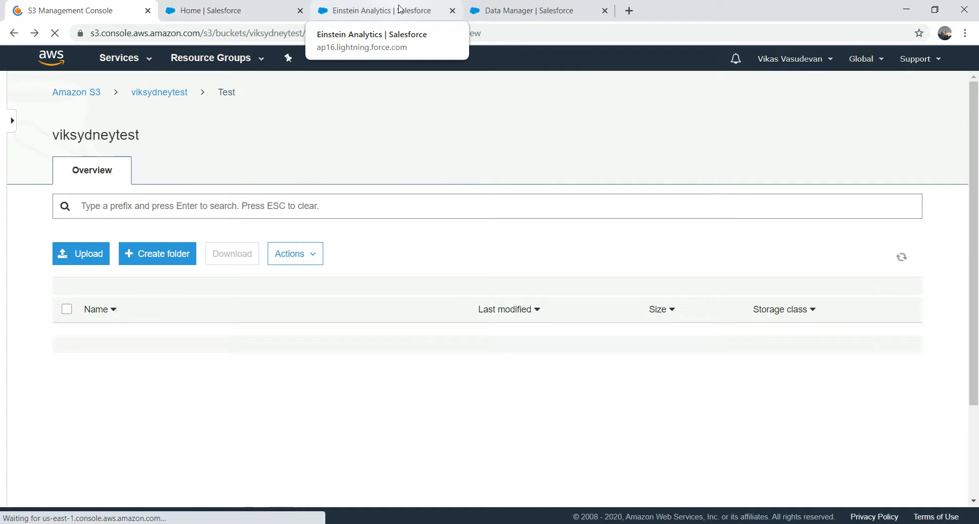
Step: Paste the secret key from the notes into the S3 connection's Secret Key field
{"action": "left_click", "coordinate": [401, 9]}
{"action": "left_click", "coordinate": [274, 8]}
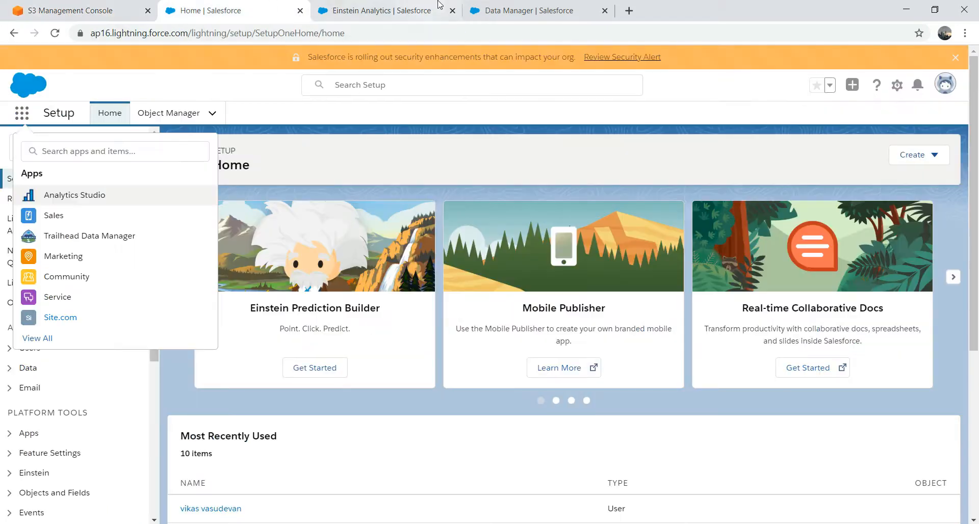
{"action": "left_click", "coordinate": [479, 8]}
{"action": "left_click", "coordinate": [423, 184]}
{"action": "left_click", "coordinate": [431, 523]}
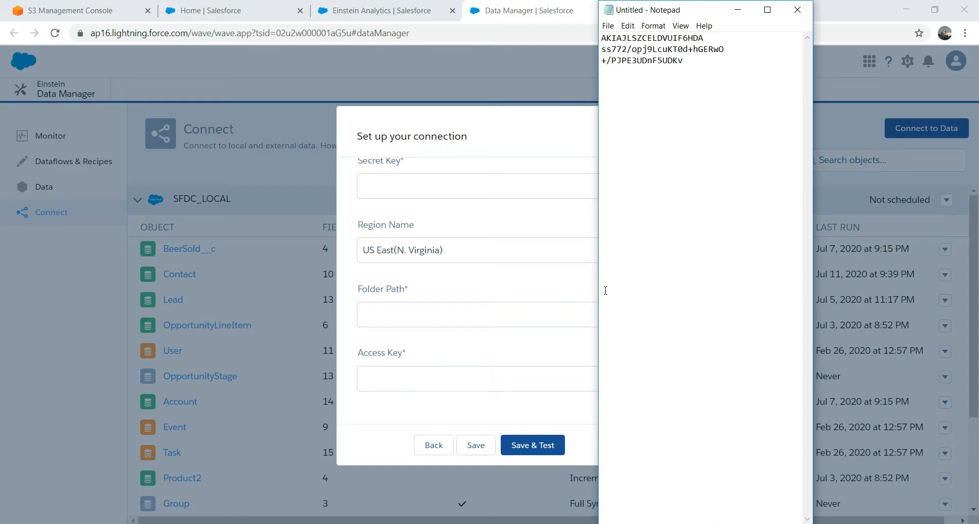
{"action": "left_click_drag", "start_coordinate": [696, 64], "coordinate": [580, 52]}
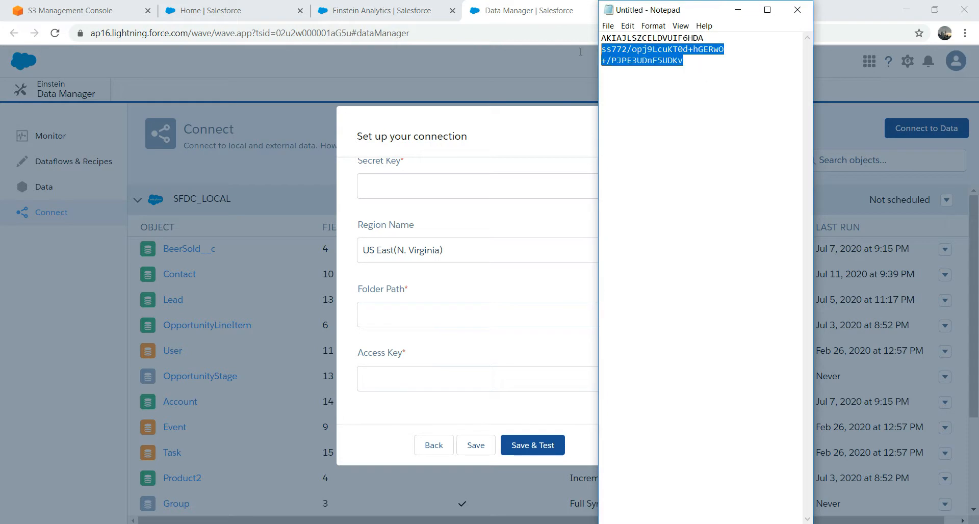
{"action": "left_click", "coordinate": [407, 190]}
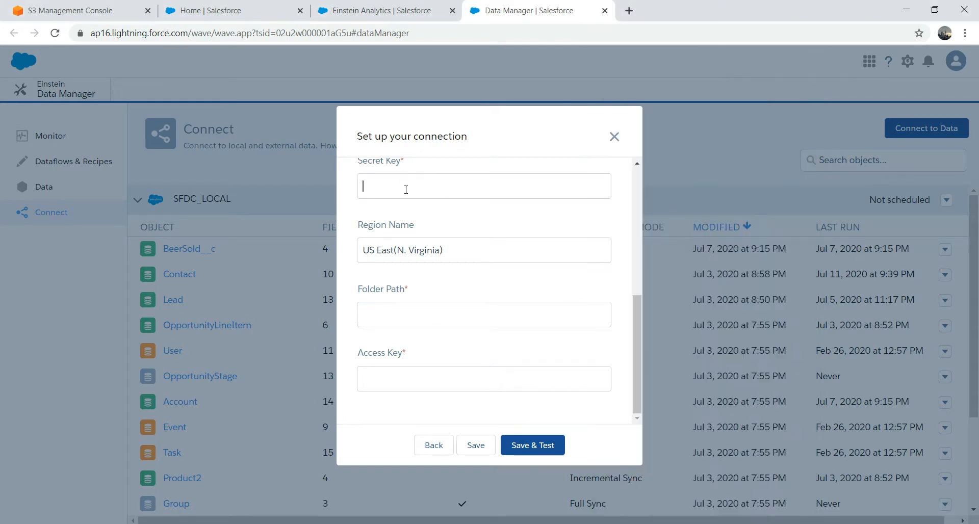
{"action": "key", "text": "ctrl+v"}
Step: Select the bucket name viksydneytest on the S3 bucket page
{"action": "left_click", "coordinate": [394, 4]}
{"action": "left_click", "coordinate": [272, 6]}
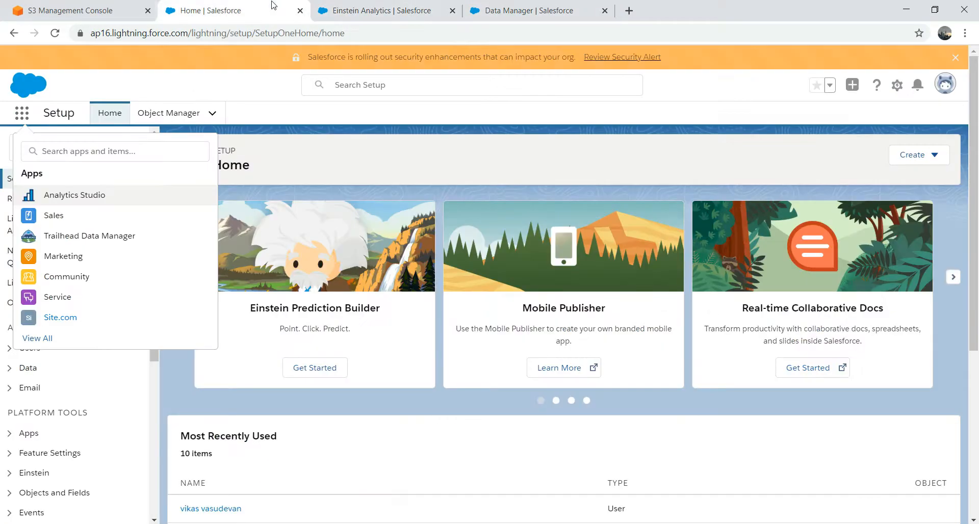
{"action": "left_click", "coordinate": [91, 6]}
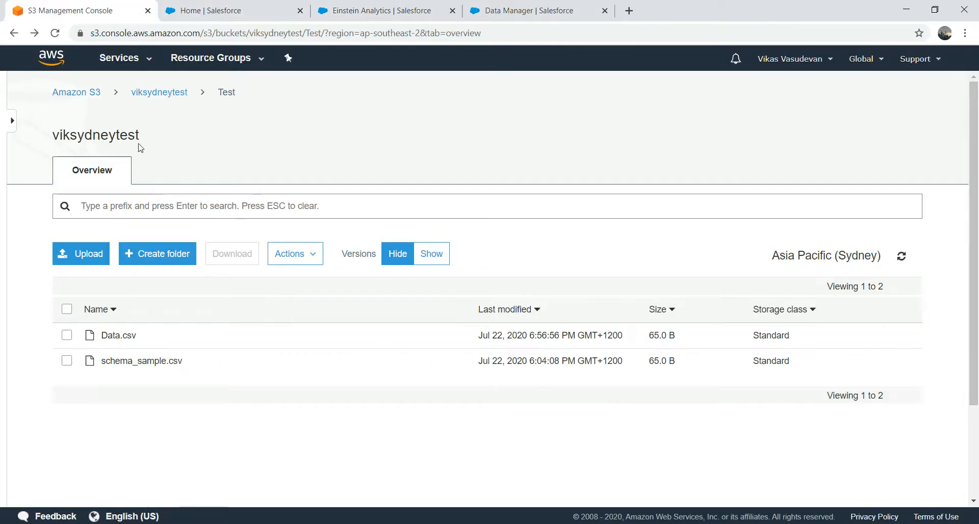
{"action": "left_click_drag", "start_coordinate": [140, 137], "coordinate": [55, 137]}
{"action": "key", "text": "ctrl+c"}
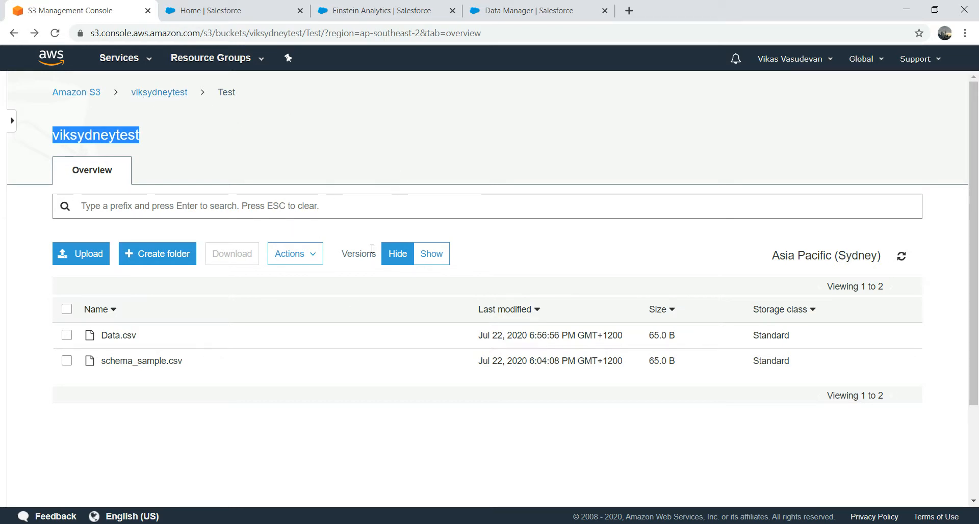
{"action": "left_click", "coordinate": [510, 11]}
Step: Set the connection's Folder Path to the bucket name viksydneytest
{"action": "left_click", "coordinate": [410, 319]}
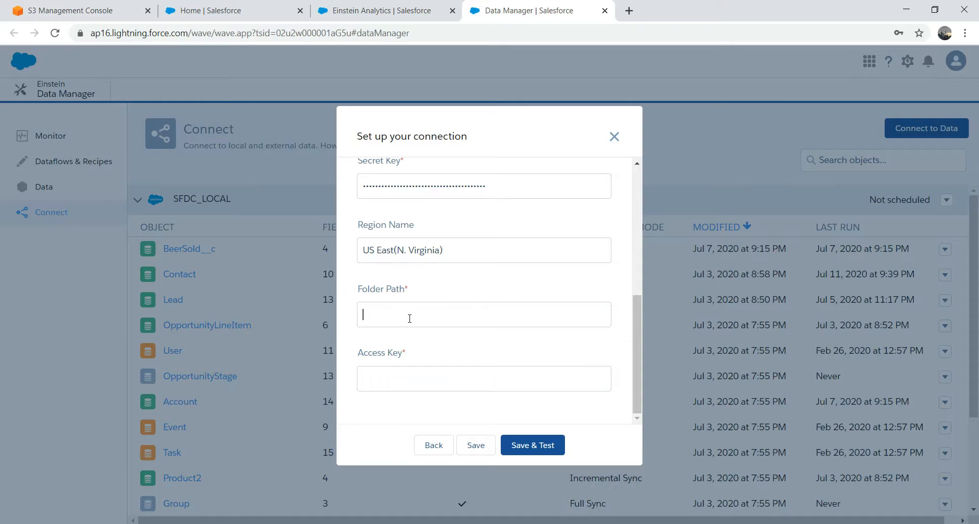
{"action": "key", "text": "ctrl+v"}
{"action": "left_click", "coordinate": [420, 382]}
{"action": "left_click", "coordinate": [441, 319]}
{"action": "type", "text": "/TEST"}
{"action": "key", "text": "BackSpace"}
{"action": "key", "text": "BackSpace"}
{"action": "key", "text": "BackSpace"}
{"action": "key", "text": "BackSpace"}
{"action": "key", "text": "BackSpace"}
Step: Paste the access key from the notes into Access Key, then save and test
{"action": "left_click", "coordinate": [408, 384]}
{"action": "key", "text": "alt+Tab"}
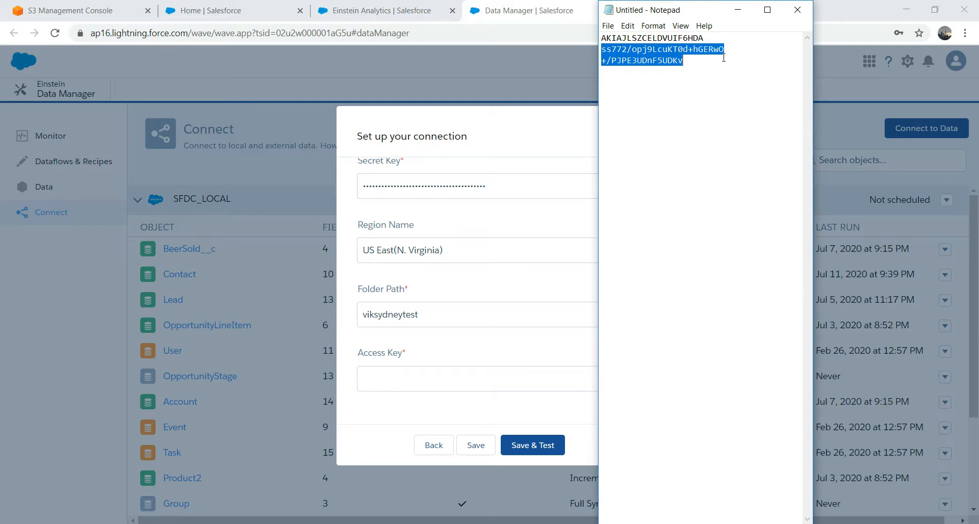
{"action": "left_click_drag", "start_coordinate": [710, 36], "coordinate": [591, 40]}
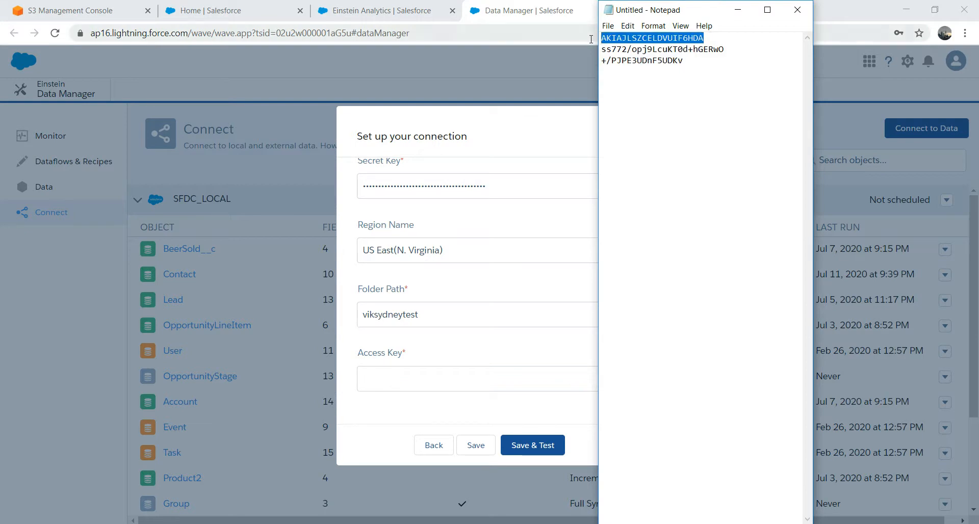
{"action": "left_click", "coordinate": [401, 383]}
{"action": "key", "text": "ctrl+v"}
{"action": "left_click", "coordinate": [546, 453]}
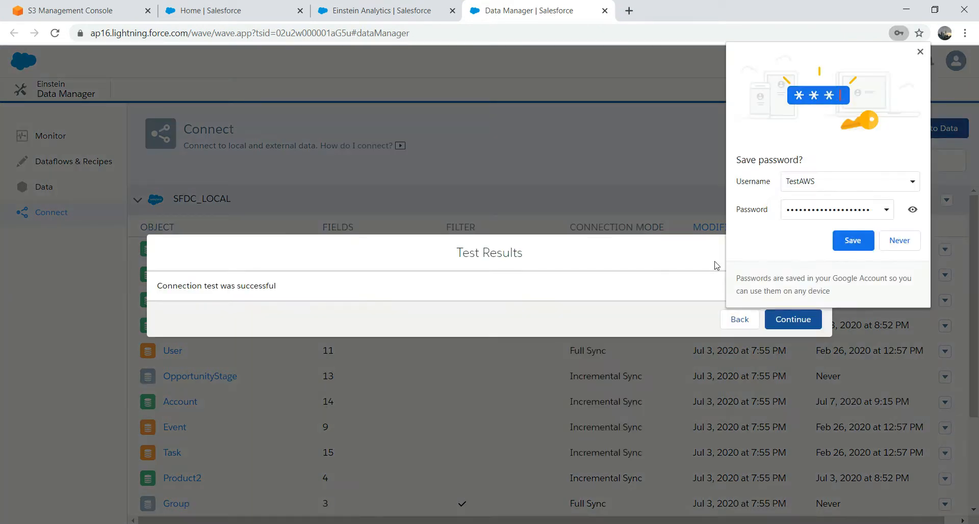
Step: Continue past the successful test results and choose TestAWS as the source connection
{"action": "left_click", "coordinate": [921, 51]}
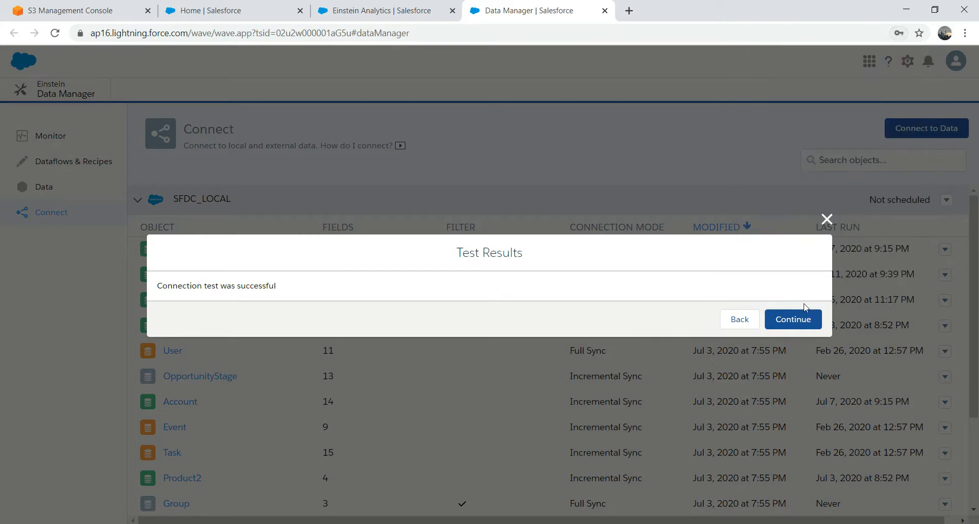
{"action": "left_click", "coordinate": [804, 317]}
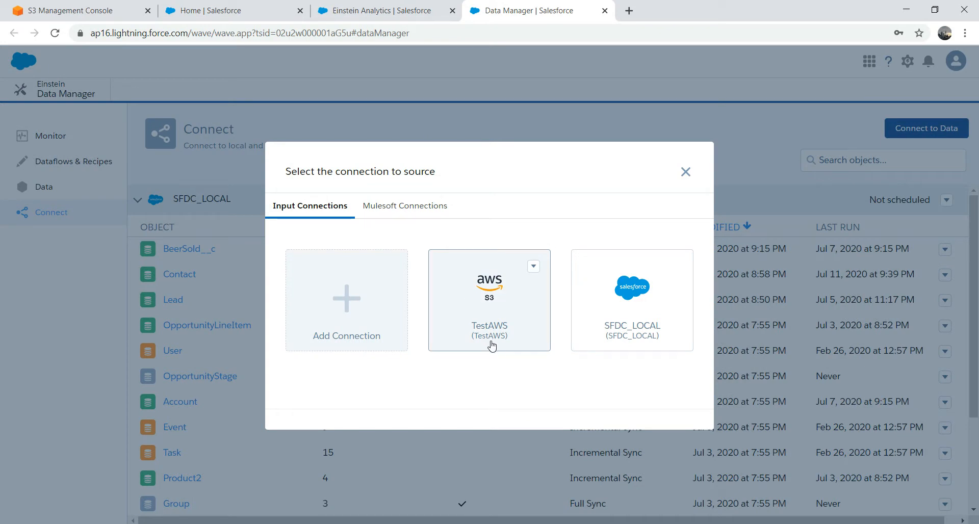
{"action": "left_click", "coordinate": [79, 7]}
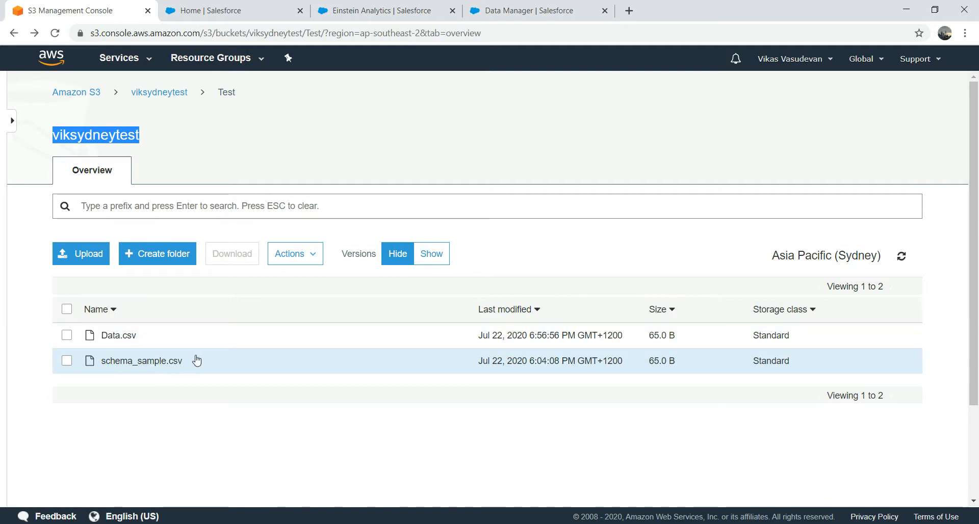
{"action": "left_click", "coordinate": [381, 7]}
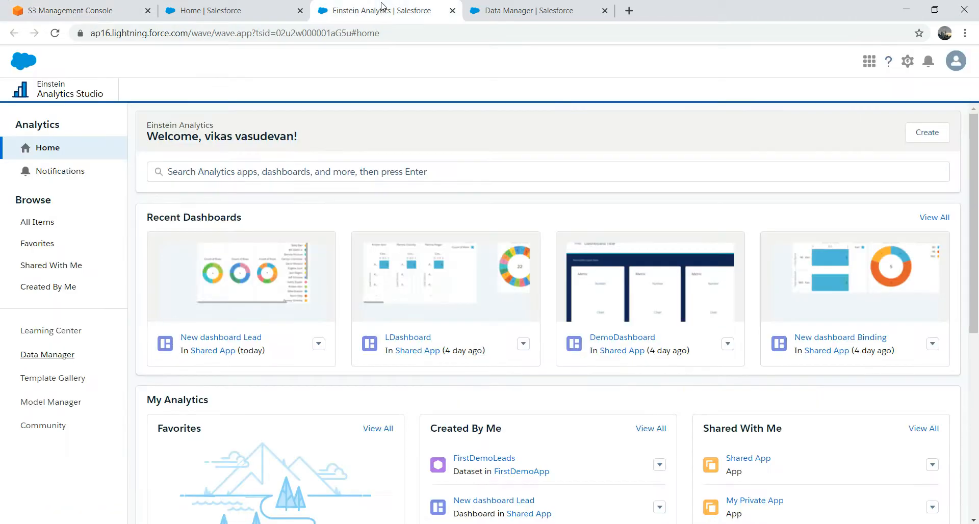
{"action": "left_click", "coordinate": [248, 5]}
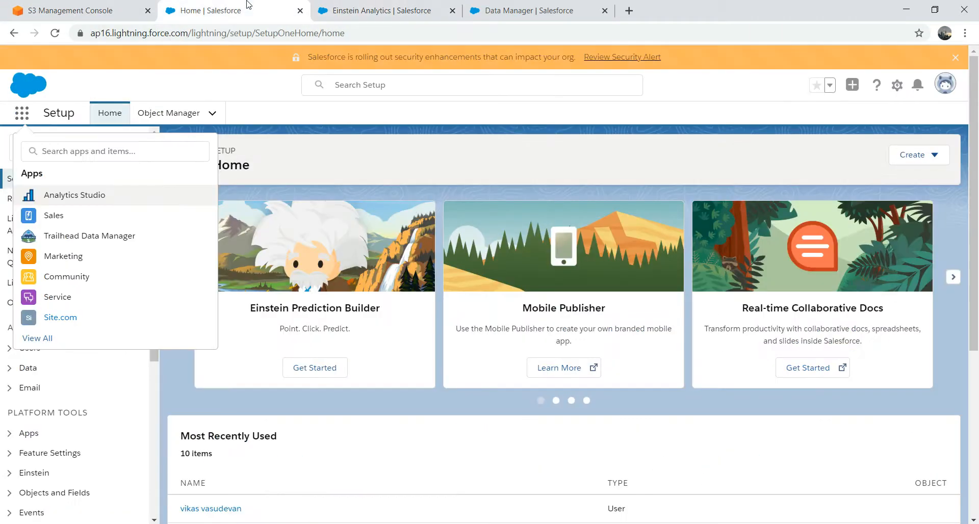
{"action": "left_click", "coordinate": [513, 17]}
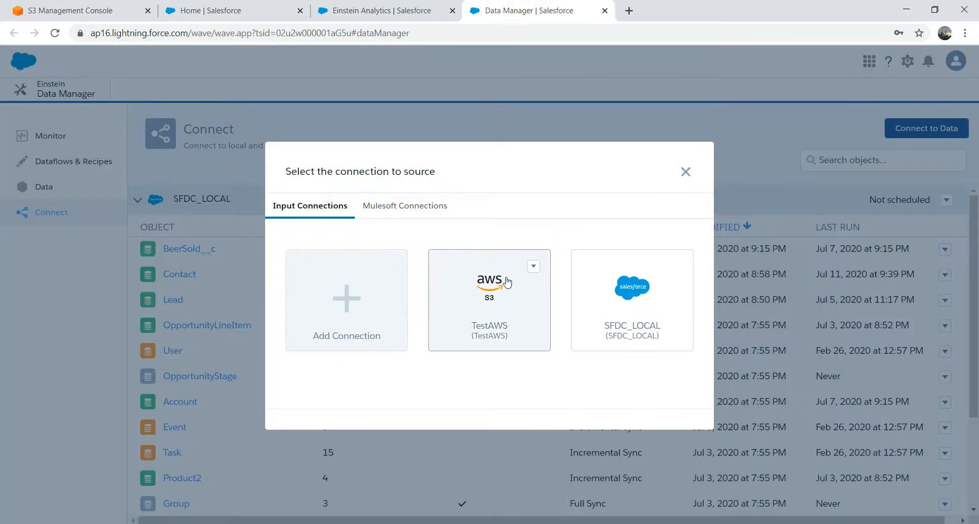
{"action": "left_click", "coordinate": [483, 289]}
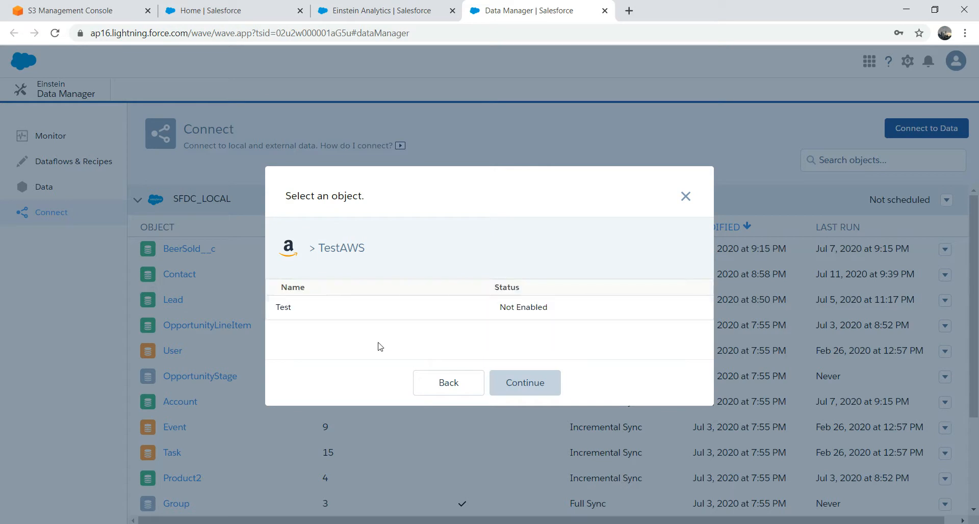
Step: Pick the Test object, include FIRSTNAME, LASTNAME and AGE, and preview its data
{"action": "left_click", "coordinate": [288, 308]}
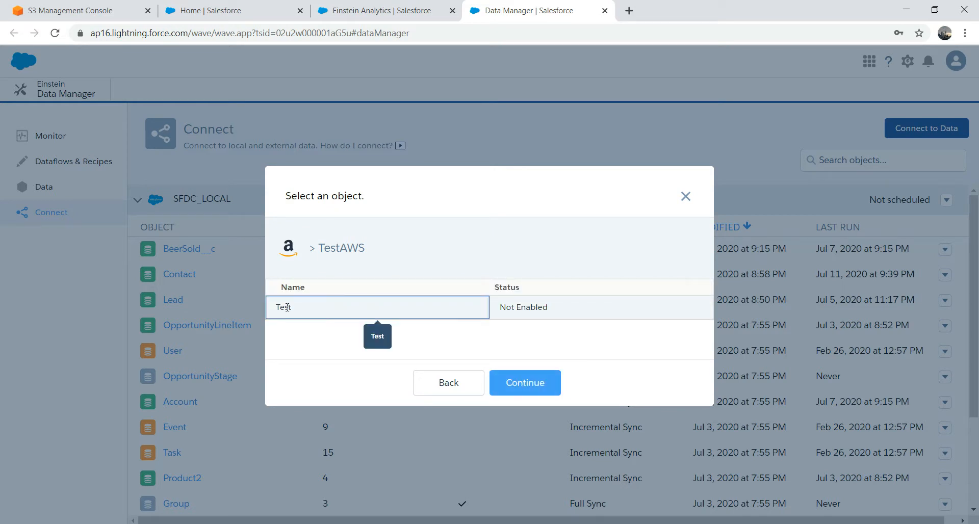
{"action": "left_click", "coordinate": [515, 388]}
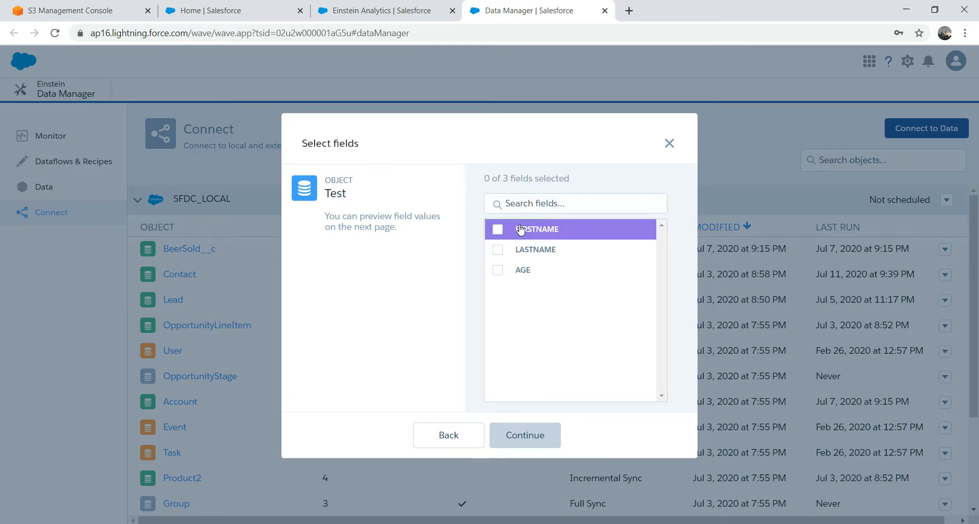
{"action": "left_click", "coordinate": [497, 229]}
{"action": "left_click", "coordinate": [497, 250]}
{"action": "left_click", "coordinate": [498, 271]}
{"action": "left_click", "coordinate": [531, 447]}
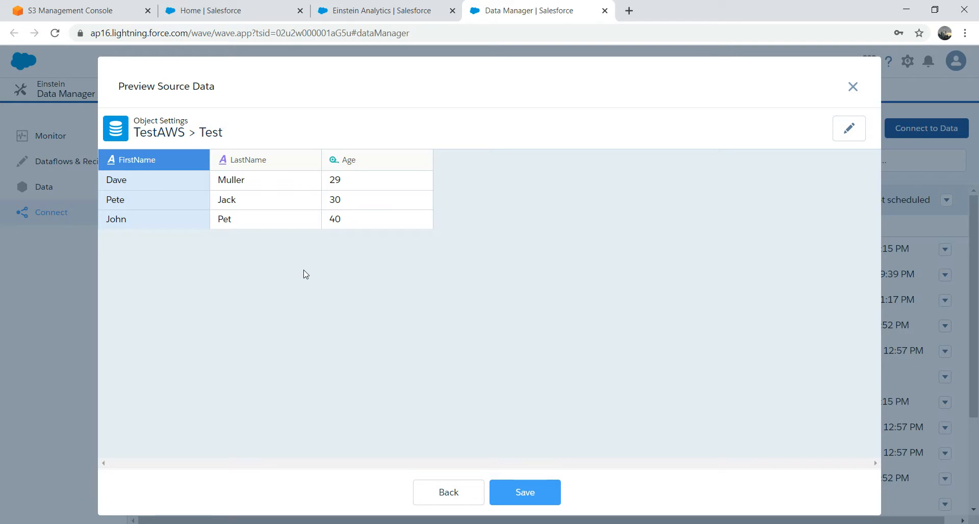
Step: Save the Test object with its 3 fields under the TestAWS connection
{"action": "left_click", "coordinate": [247, 179]}
{"action": "left_click", "coordinate": [180, 195]}
{"action": "left_click", "coordinate": [527, 492]}
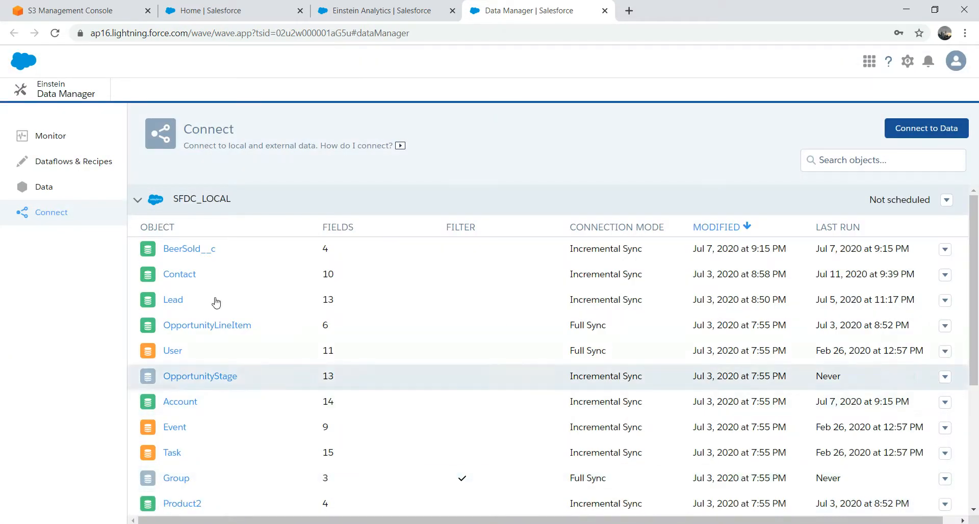
{"action": "left_click_drag", "start_coordinate": [976, 329], "coordinate": [976, 449]}
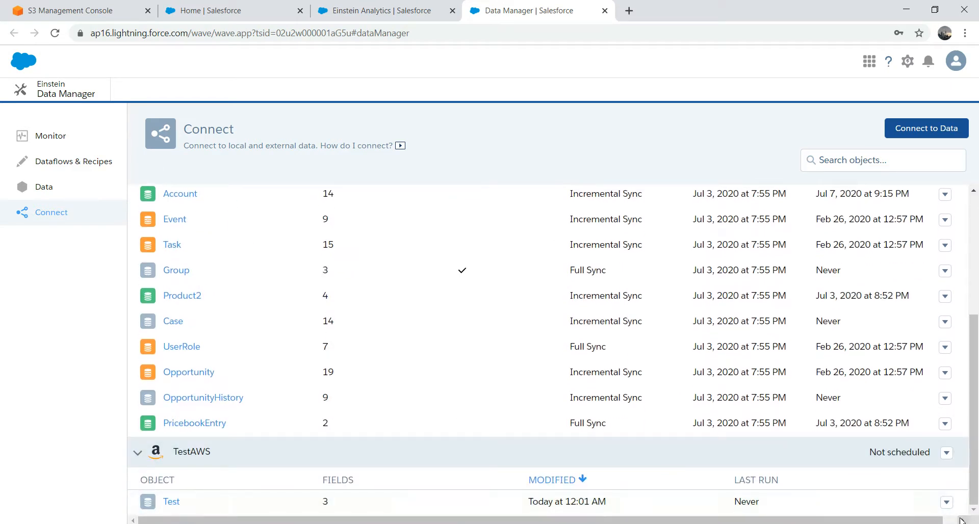
Step: Run Data Sync on the Test object and reload the monitor until it succeeds (00:00:42)
{"action": "left_click", "coordinate": [946, 504]}
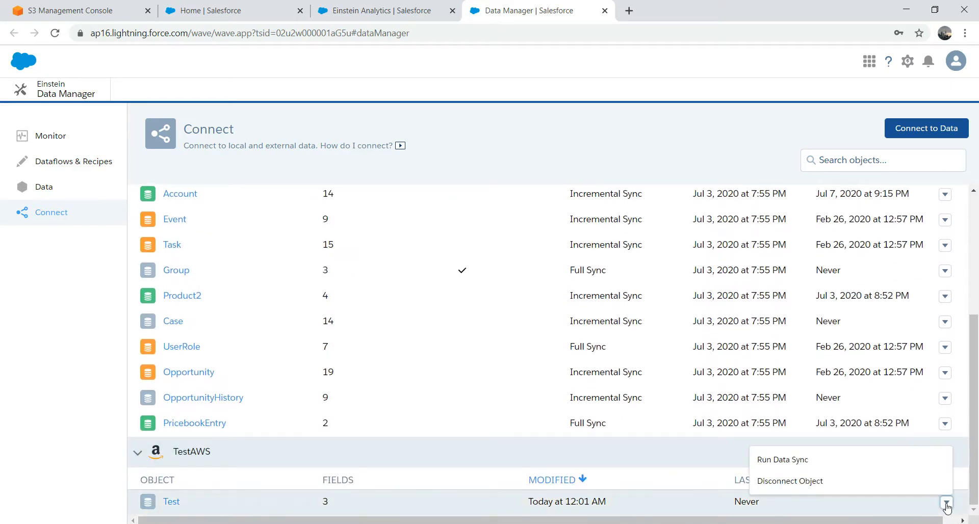
{"action": "left_click", "coordinate": [791, 459]}
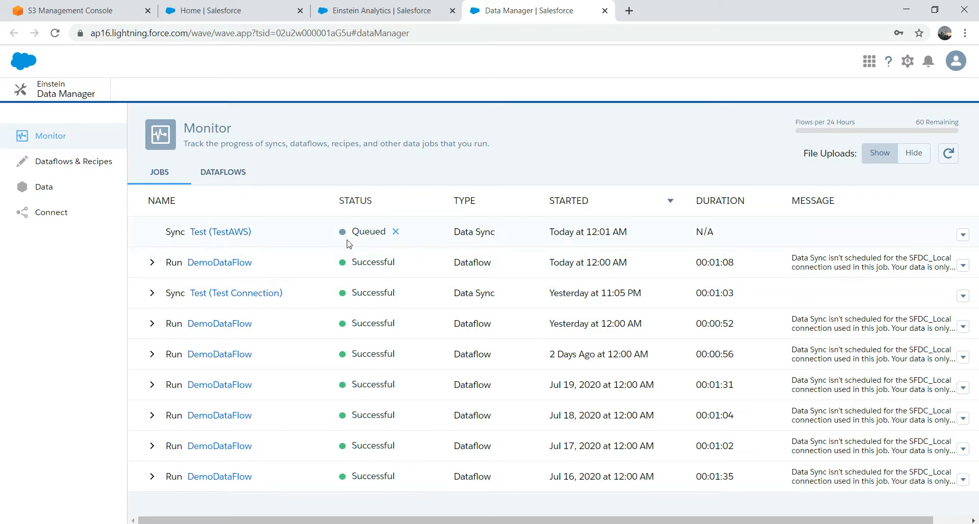
{"action": "left_click", "coordinate": [364, 34]}
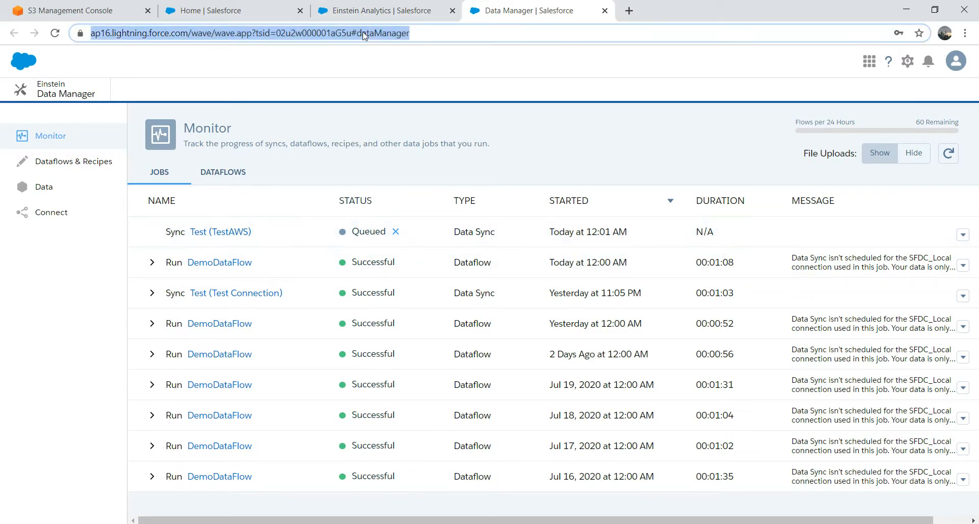
{"action": "key", "text": "Return"}
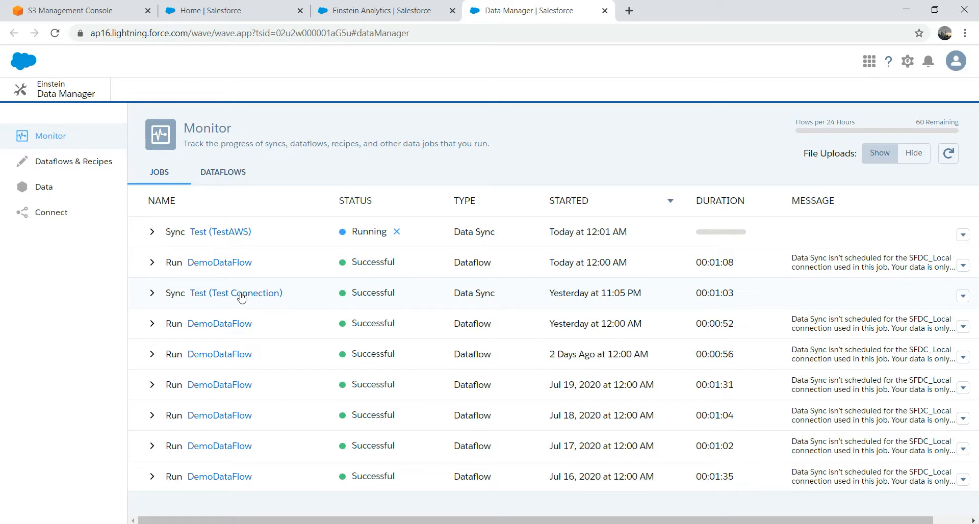
{"action": "left_click", "coordinate": [484, 32]}
{"action": "key", "text": "Return"}
{"action": "left_click", "coordinate": [536, 34]}
{"action": "key", "text": "Return"}
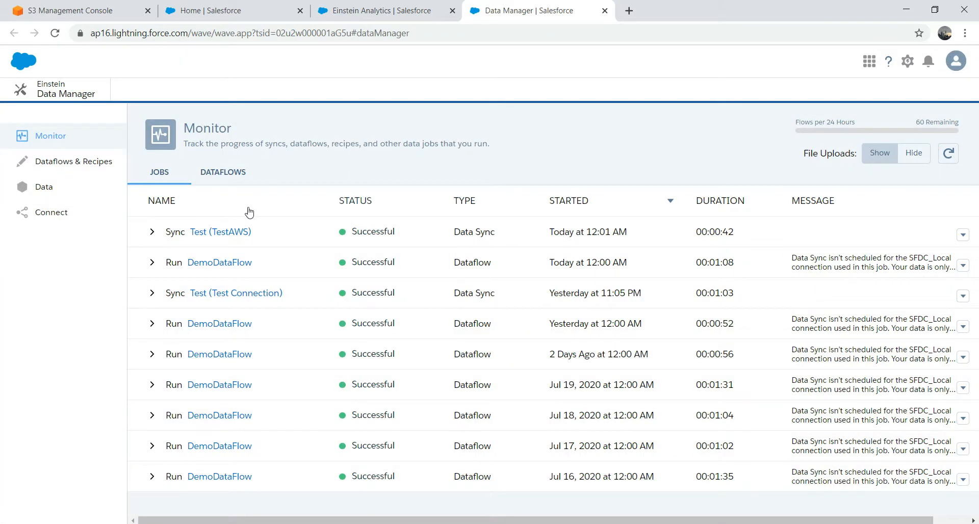
Step: Re-preview the synced Test object's three rows, then close its field selection
{"action": "left_click", "coordinate": [233, 227]}
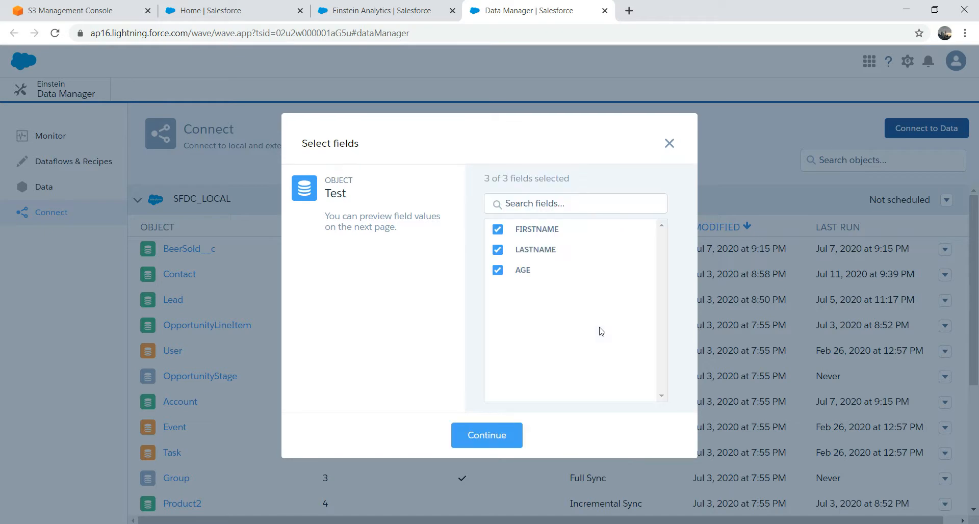
{"action": "left_click", "coordinate": [487, 438]}
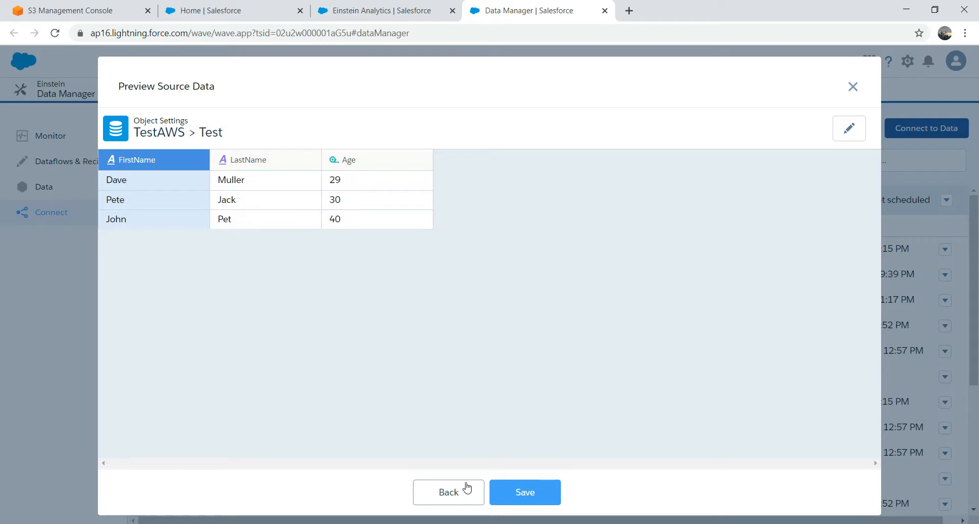
{"action": "left_click", "coordinate": [467, 489]}
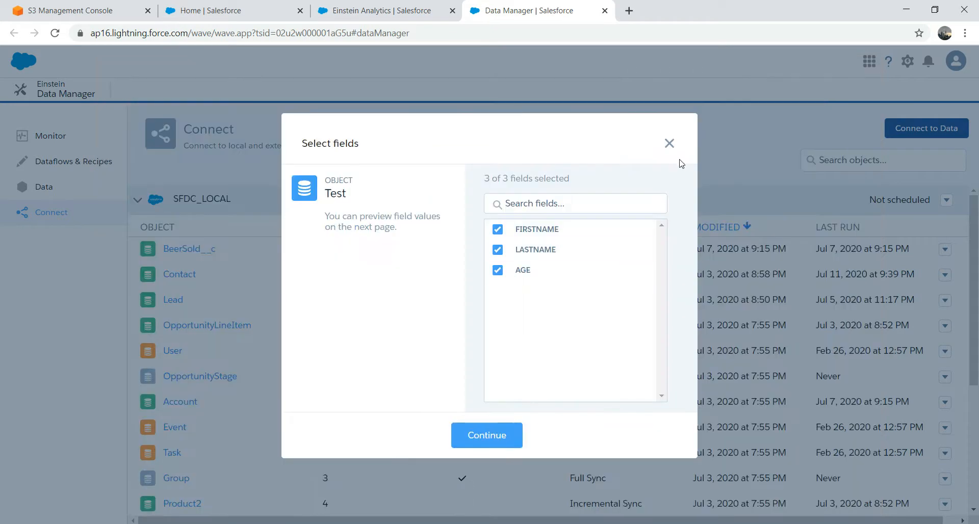
{"action": "left_click", "coordinate": [669, 146]}
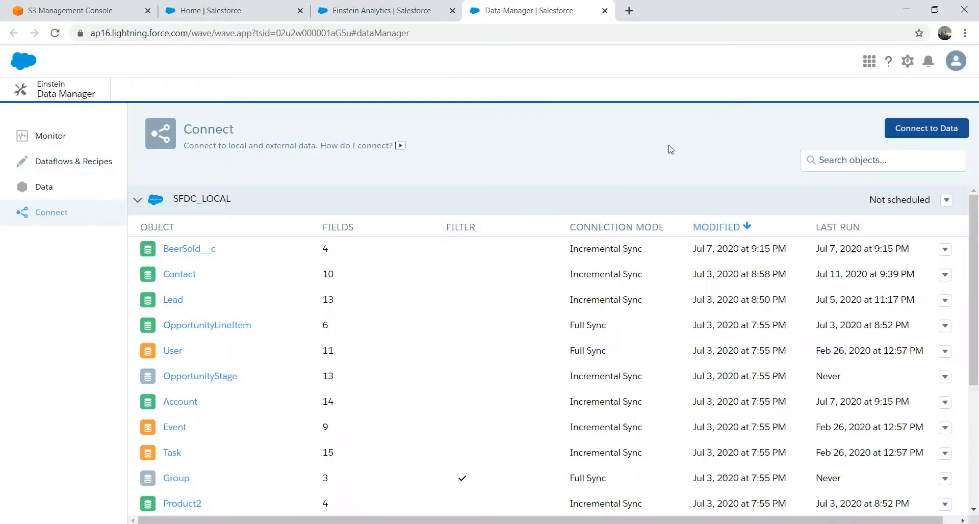
Step: Browse the datasets list and cancel the new-dataset upload without uploading anything
{"action": "left_click", "coordinate": [45, 188]}
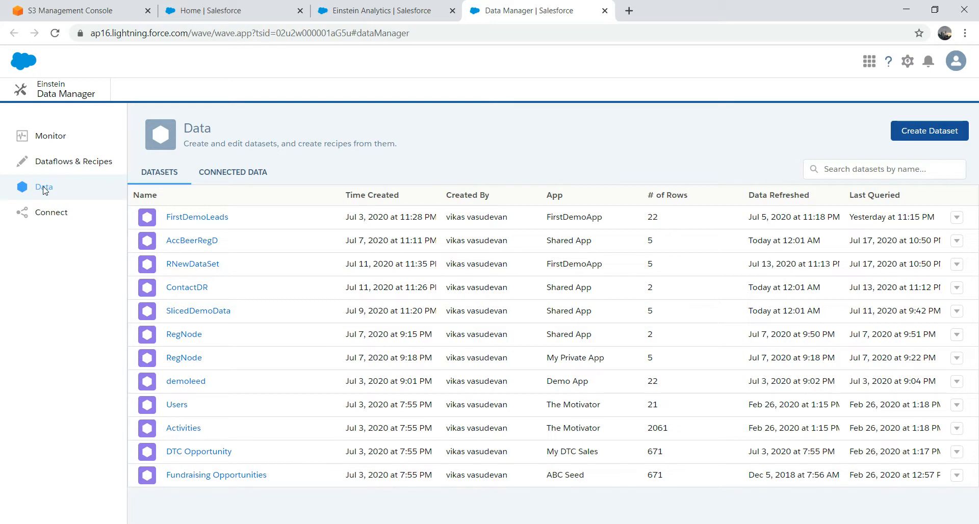
{"action": "left_click", "coordinate": [49, 212]}
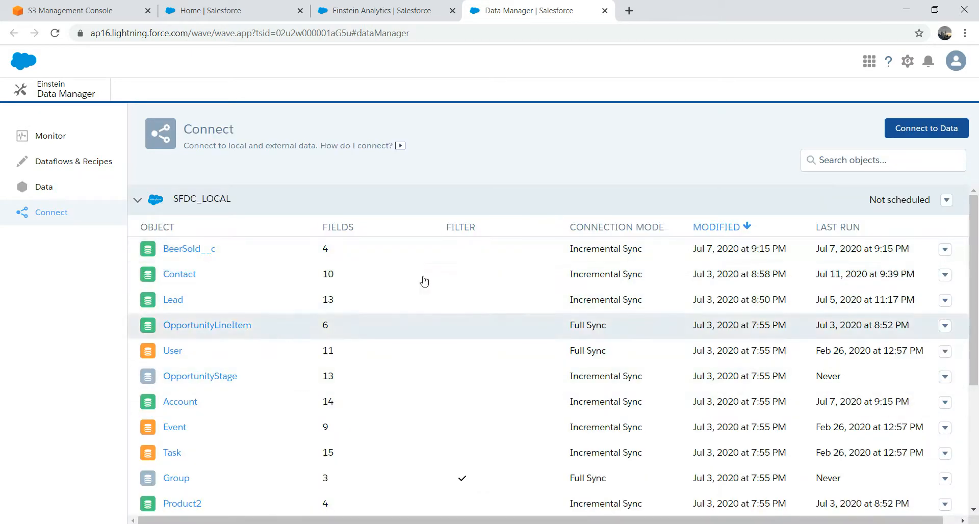
{"action": "left_click", "coordinate": [45, 187]}
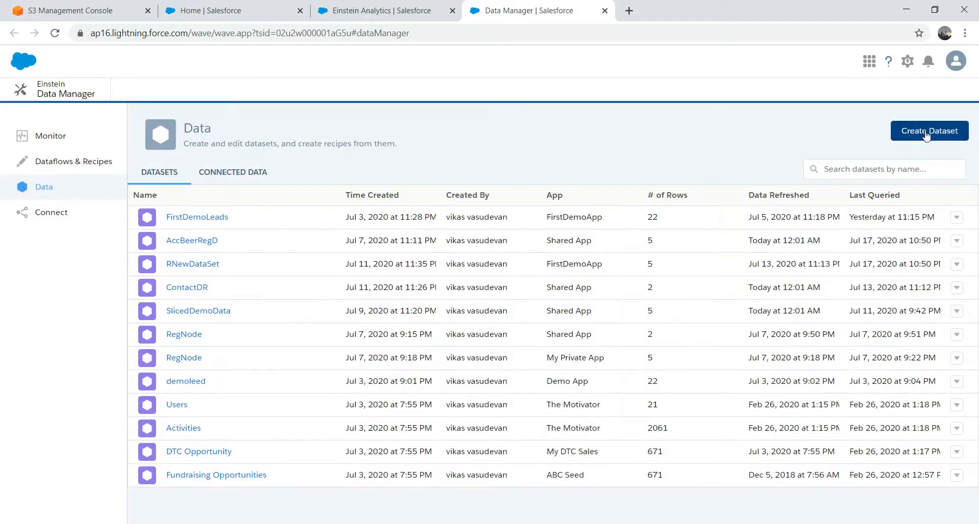
{"action": "left_click", "coordinate": [929, 134]}
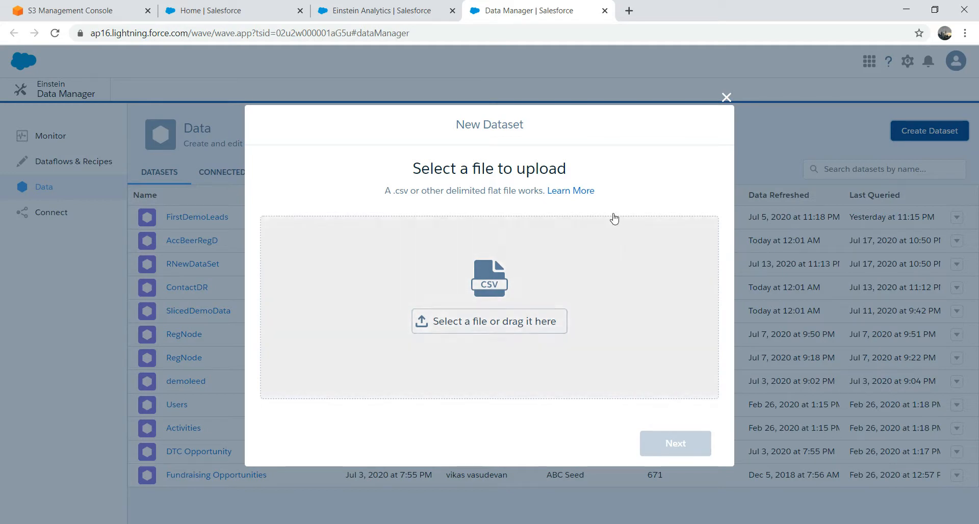
{"action": "left_click", "coordinate": [726, 100]}
Step: Create a new empty dataflow named TESTDATAFLOW
{"action": "left_click", "coordinate": [64, 163]}
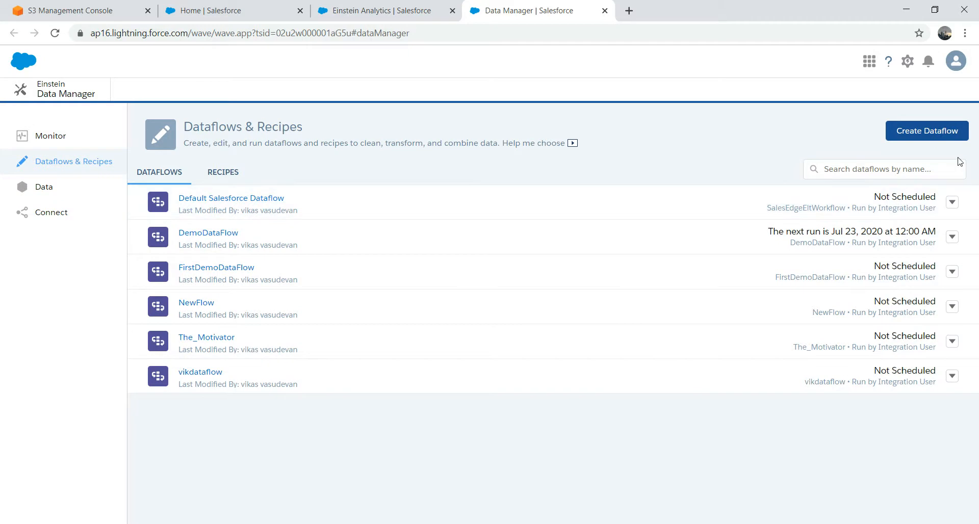
{"action": "left_click", "coordinate": [940, 134]}
{"action": "left_click", "coordinate": [441, 250]}
{"action": "type", "text": "TES"}
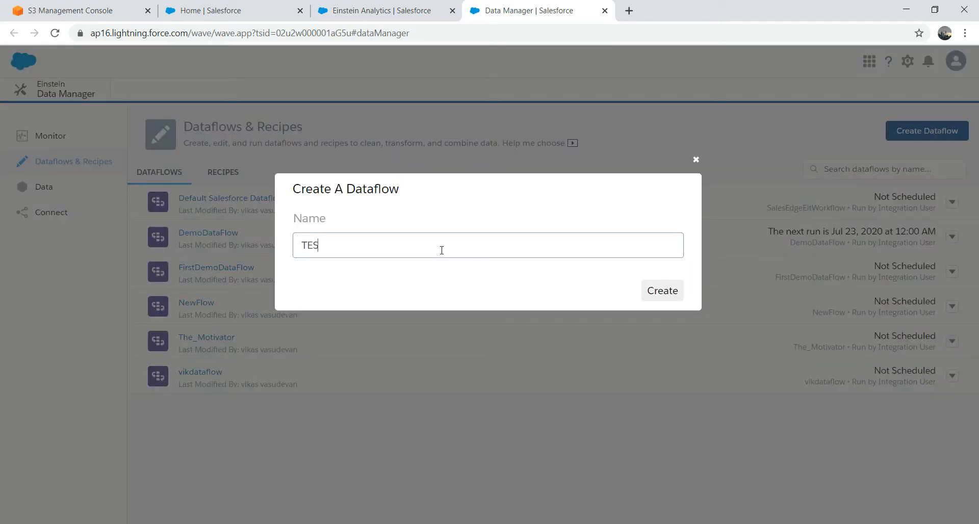
{"action": "type", "text": "TDATAFLOW"}
{"action": "left_click", "coordinate": [655, 298]}
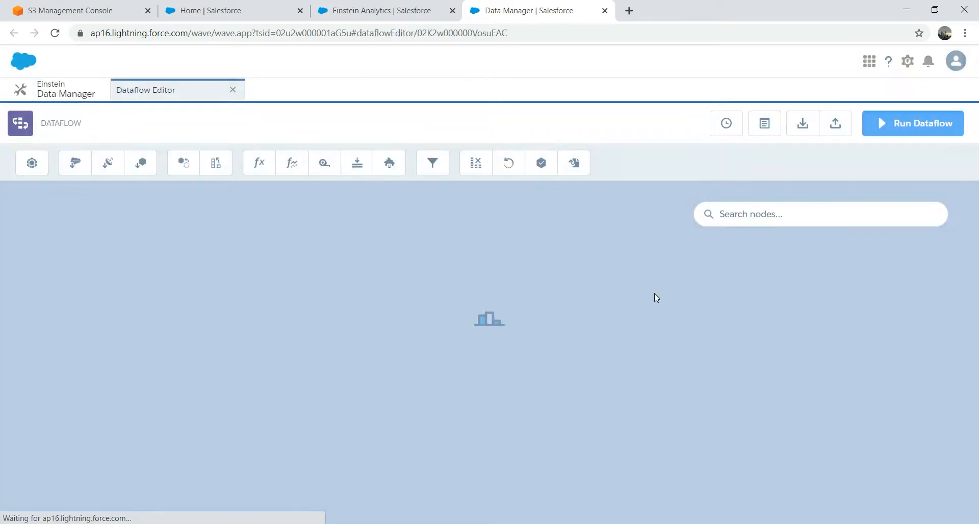
Step: Try an sfdcDigest node searching for TEST, discard it, and close the dataflow editor
{"action": "left_click", "coordinate": [75, 164]}
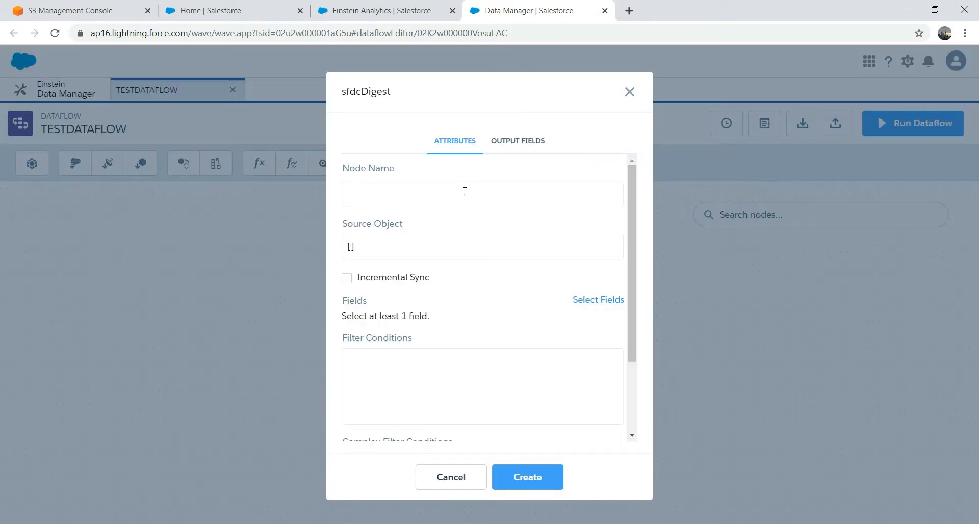
{"action": "left_click", "coordinate": [427, 250]}
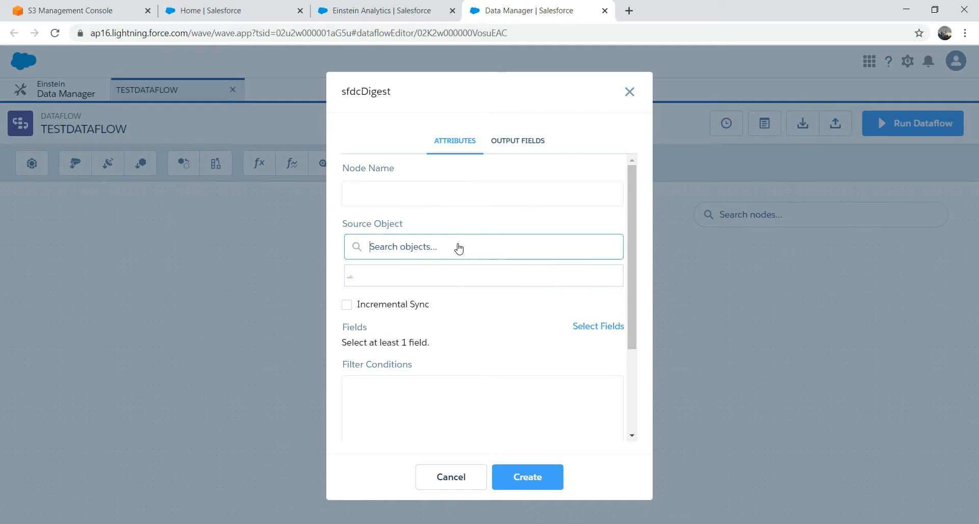
{"action": "type", "text": "TEST"}
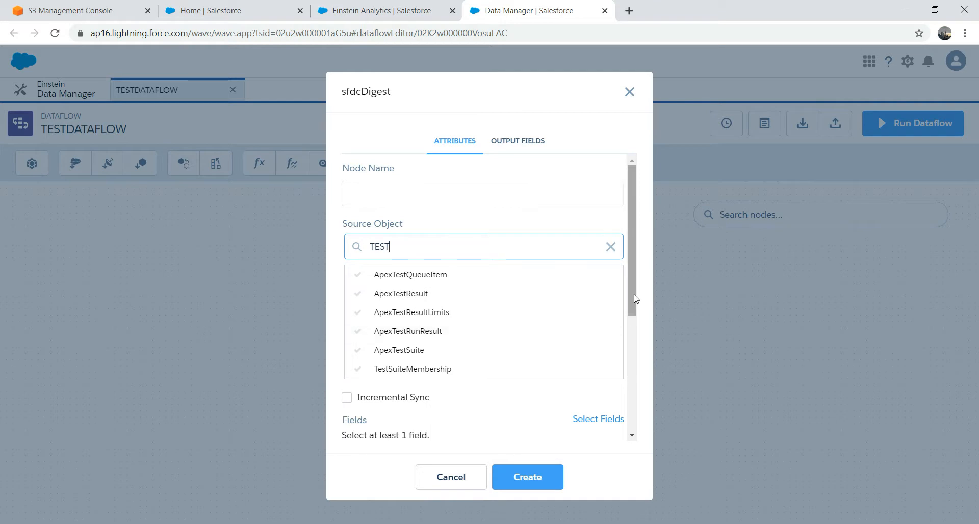
{"action": "left_click_drag", "start_coordinate": [634, 293], "coordinate": [634, 428]}
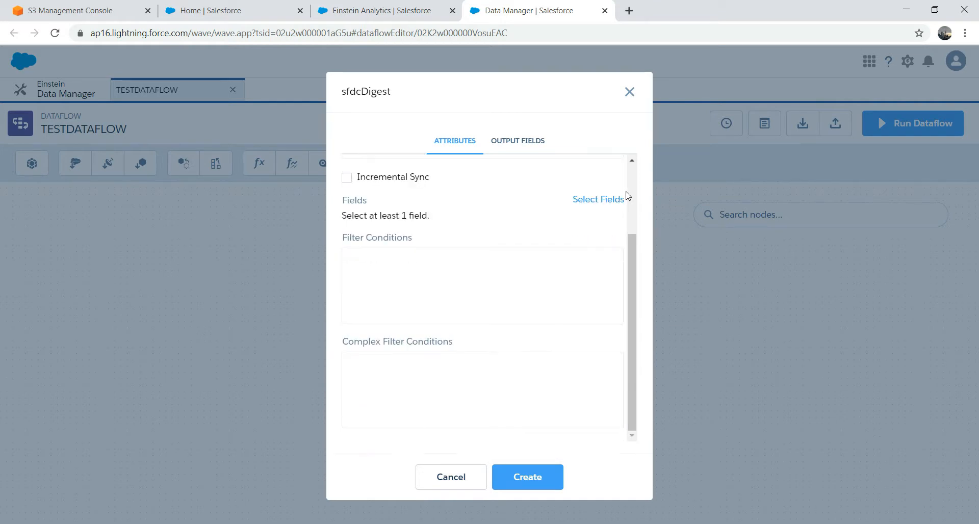
{"action": "left_click", "coordinate": [525, 143]}
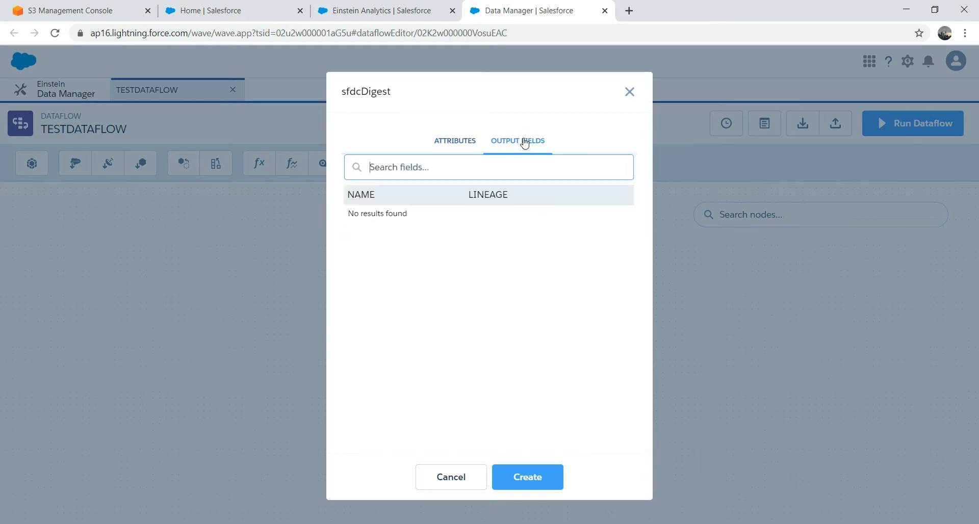
{"action": "left_click", "coordinate": [448, 146]}
{"action": "left_click", "coordinate": [631, 93]}
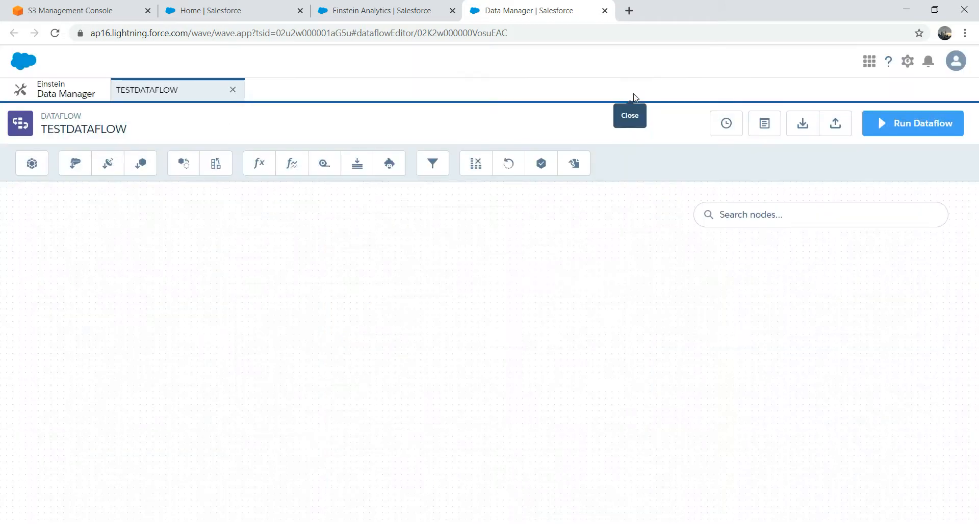
{"action": "left_click", "coordinate": [233, 90]}
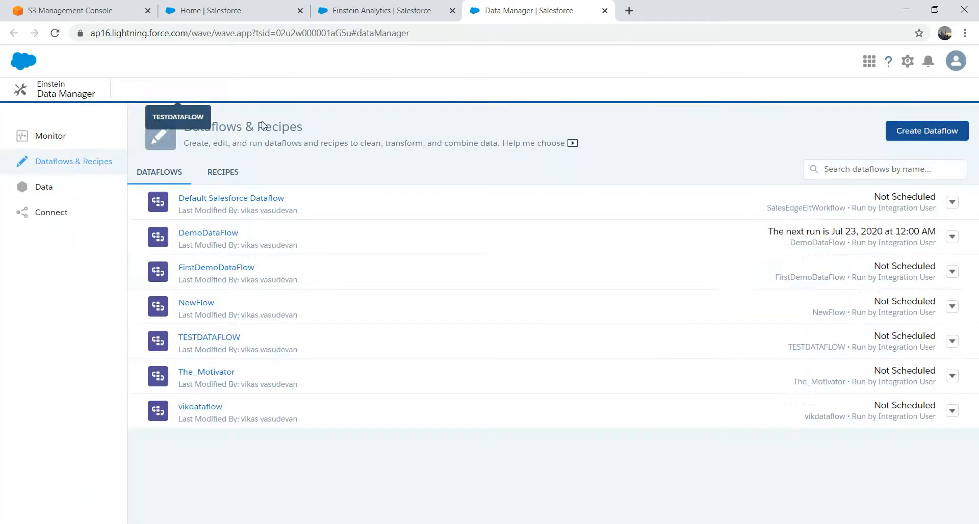
Step: Create a recipe named TestRecepie from the TestAWS connection's Test object
{"action": "left_click", "coordinate": [51, 214]}
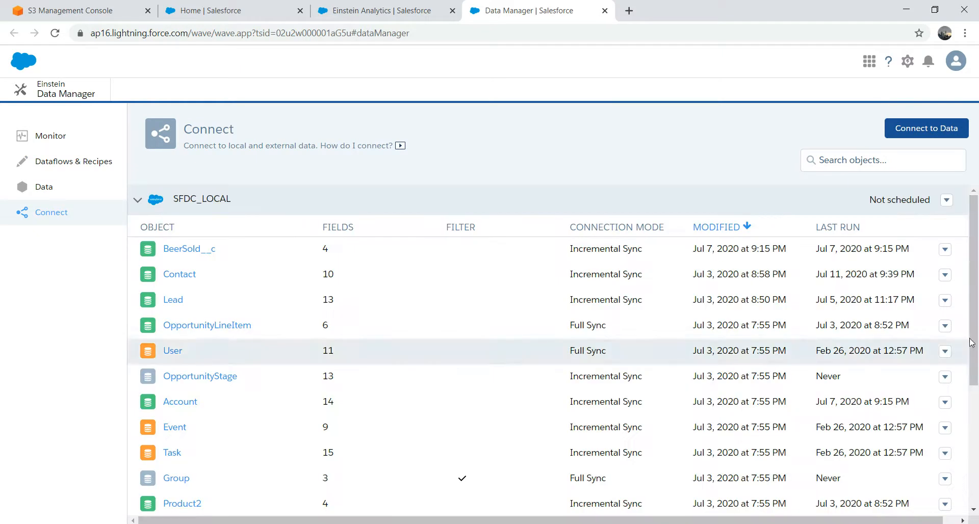
{"action": "left_click_drag", "start_coordinate": [975, 337], "coordinate": [975, 484]}
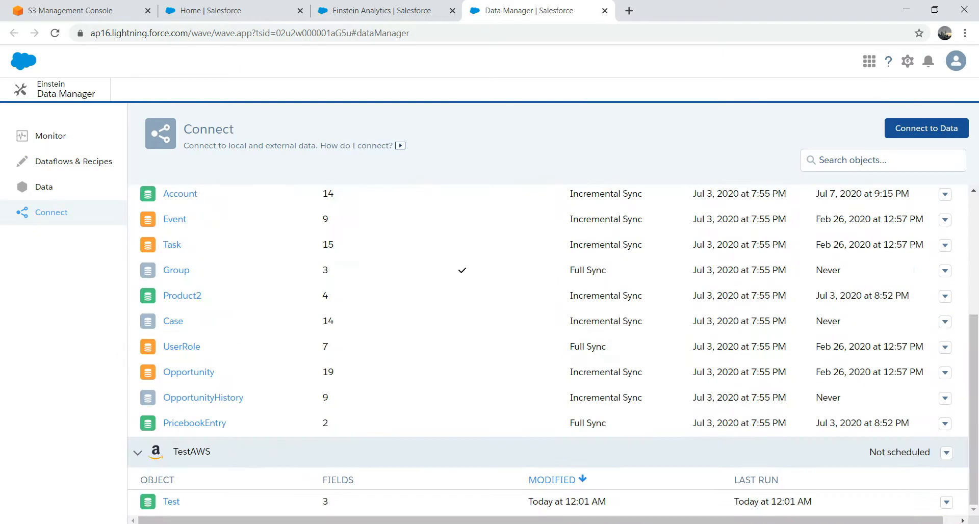
{"action": "left_click", "coordinate": [947, 502]}
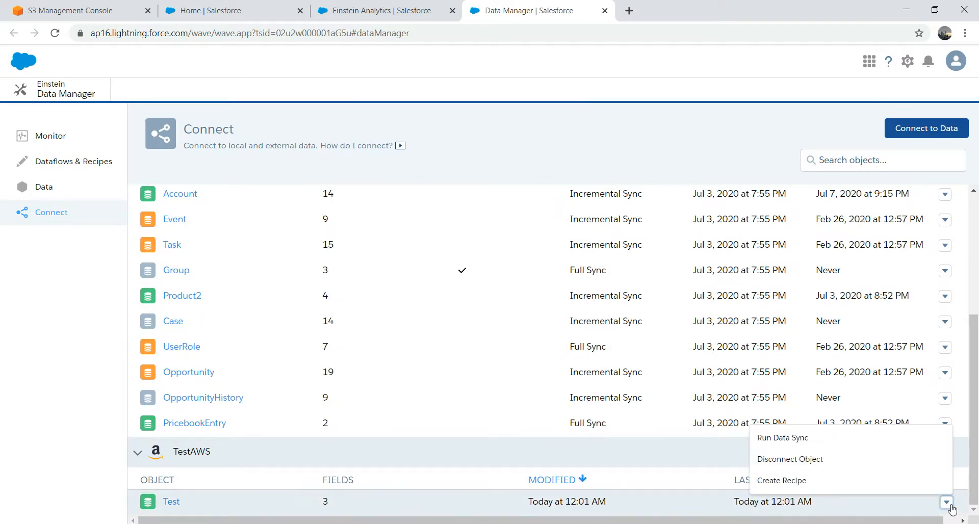
{"action": "left_click", "coordinate": [829, 482]}
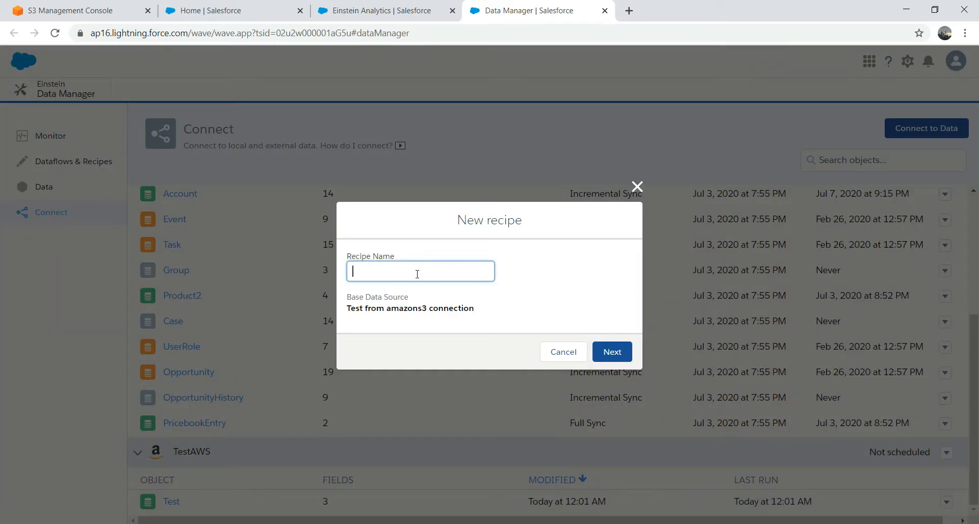
{"action": "type", "text": "tEST"}
{"action": "key", "text": "BackSpace"}
{"action": "key", "text": "BackSpace"}
{"action": "key", "text": "BackSpace"}
{"action": "key", "text": "BackSpace"}
{"action": "type", "text": "TestRecepie"}
Step: Create a dataset from the TestRecepie recipe with all three fields, run it once, and return to Data Manager
{"action": "left_click", "coordinate": [612, 353]}
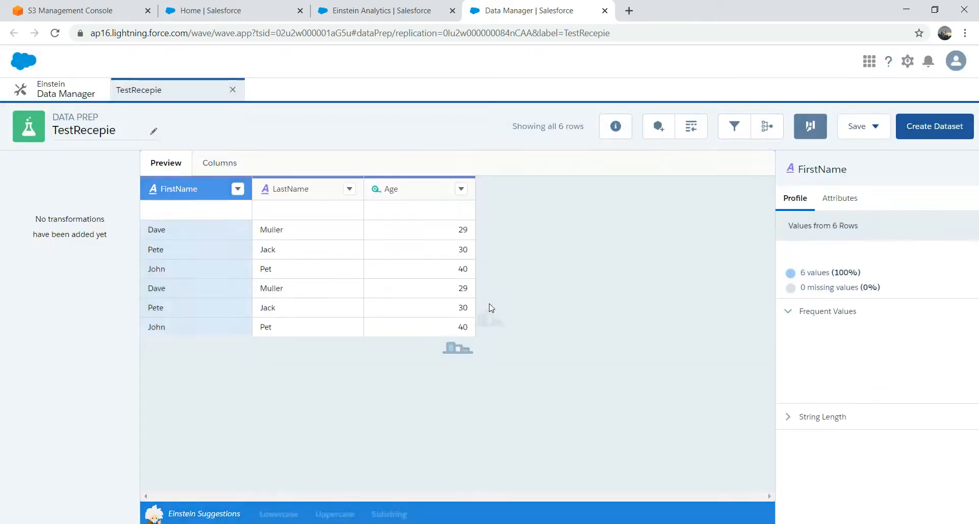
{"action": "left_click", "coordinate": [927, 132]}
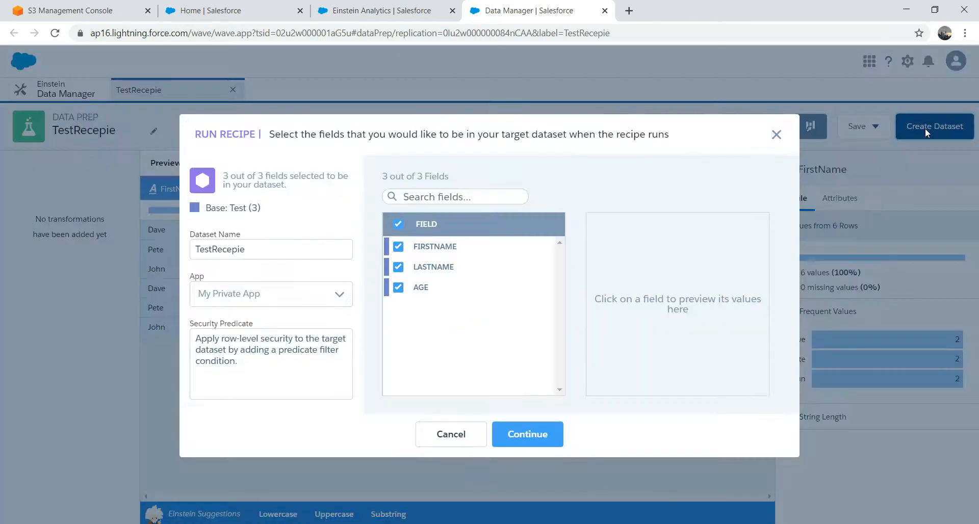
{"action": "left_click", "coordinate": [530, 437]}
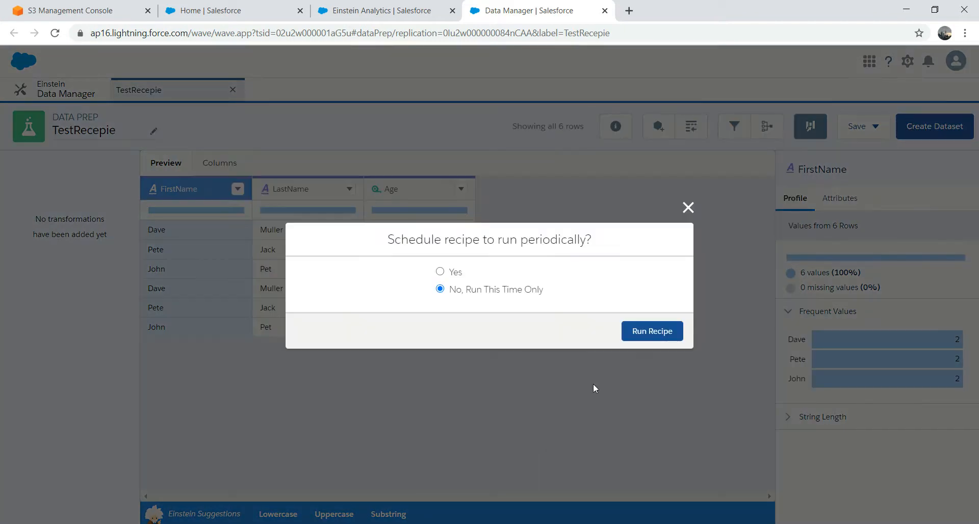
{"action": "left_click", "coordinate": [647, 330]}
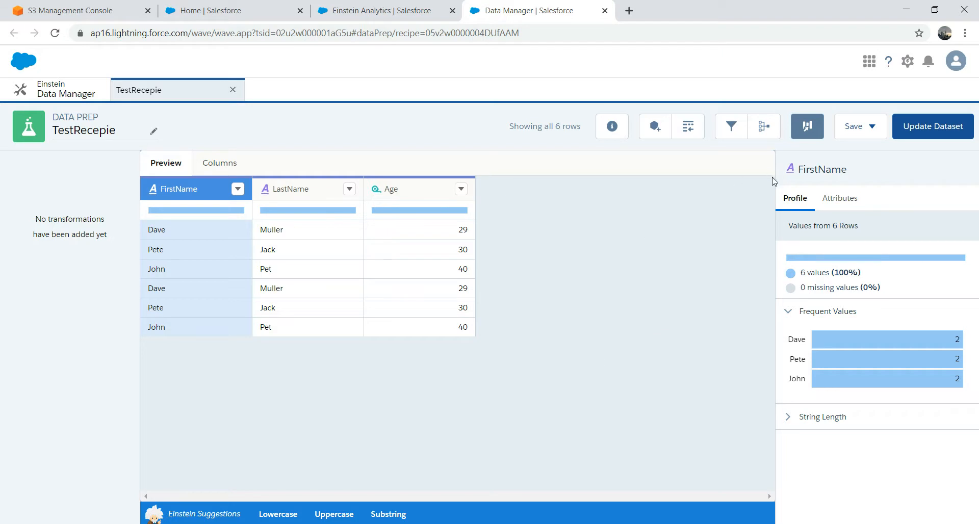
{"action": "left_click", "coordinate": [59, 95]}
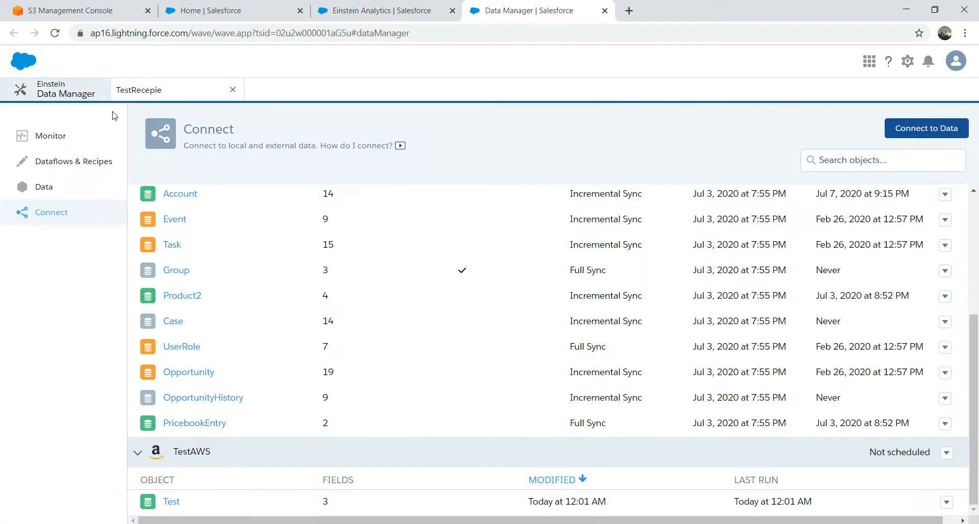
Step: Open Monitor and reload it to see the TestRecepie_recipe job running
{"action": "left_click", "coordinate": [54, 138]}
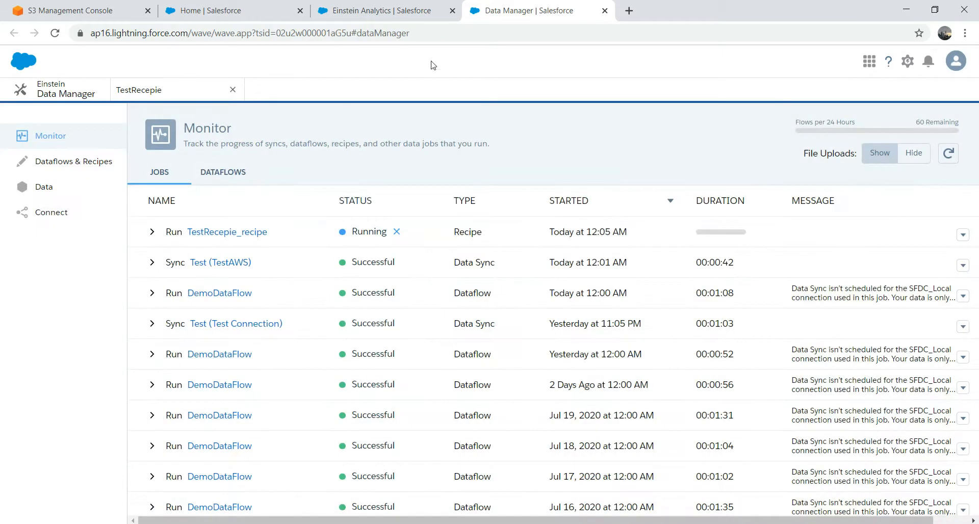
{"action": "left_click", "coordinate": [427, 38]}
{"action": "key", "text": "Return"}
Step: Look over the Test object's action list on the Connect page
{"action": "left_click", "coordinate": [46, 213]}
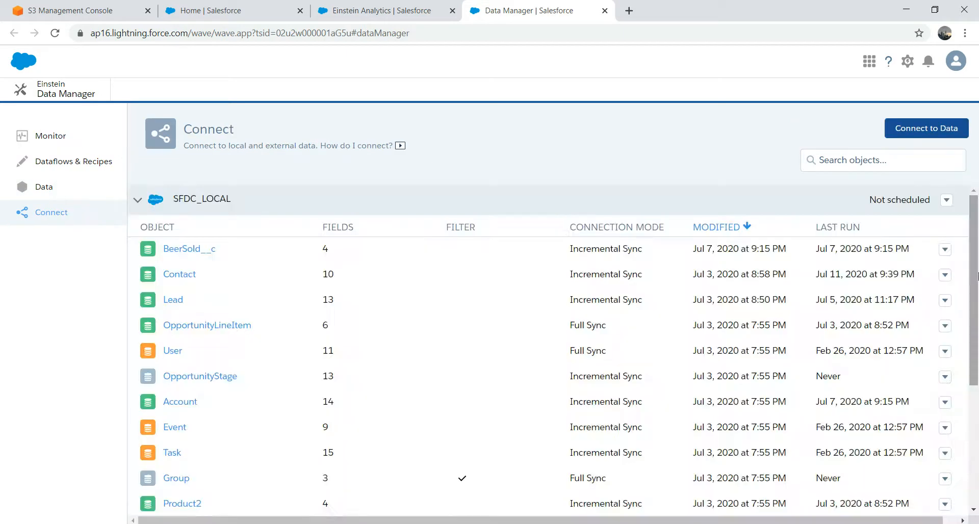
{"action": "scroll", "coordinate": [978, 277], "scroll_direction": "down", "scroll_amount": 5}
{"action": "left_click", "coordinate": [946, 502]}
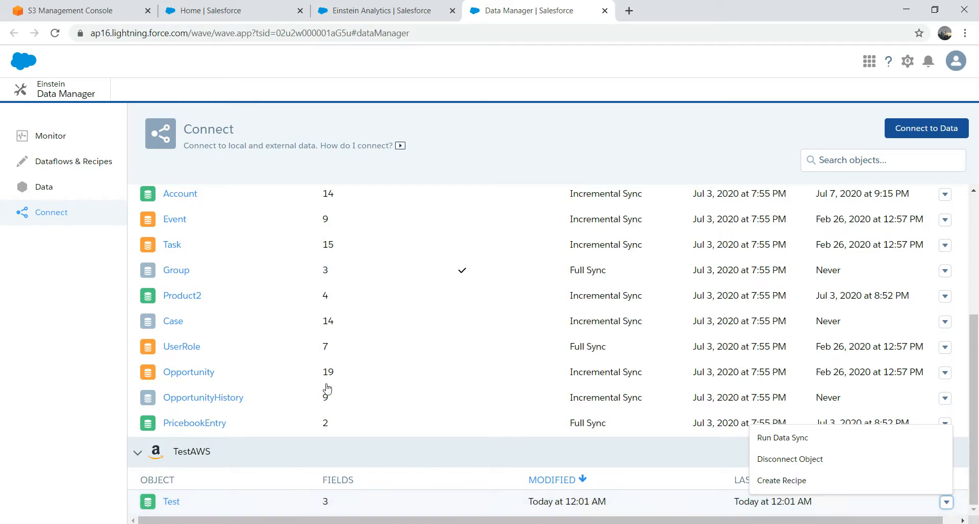
{"action": "left_click", "coordinate": [100, 334]}
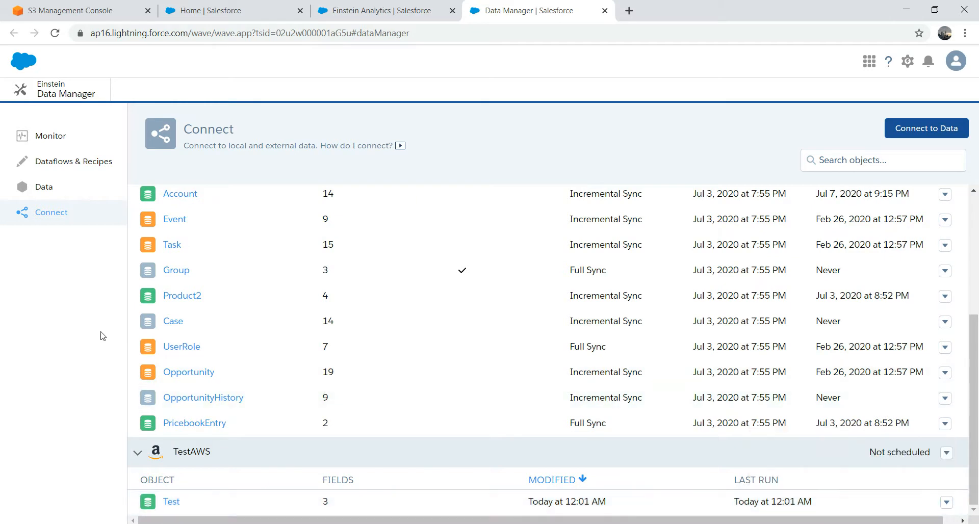
Step: Browse Data and Dataflows & Recipes, then preview and close the successful TestRecepie_recipe run in Monitor
{"action": "left_click", "coordinate": [39, 188]}
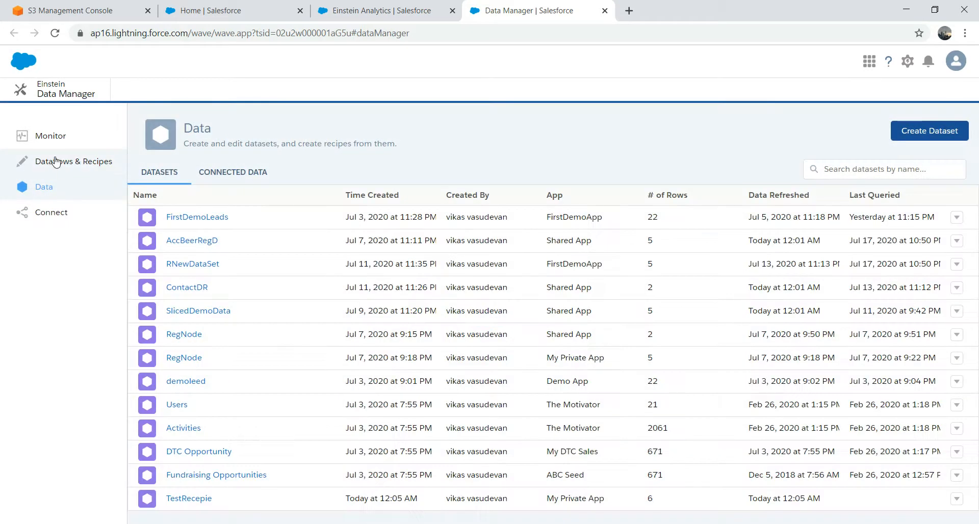
{"action": "left_click", "coordinate": [56, 163]}
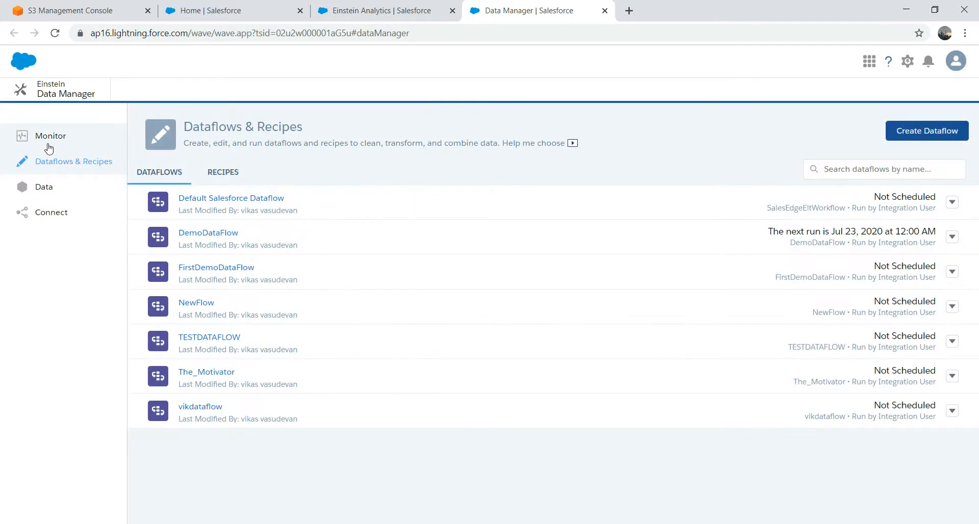
{"action": "left_click", "coordinate": [51, 137]}
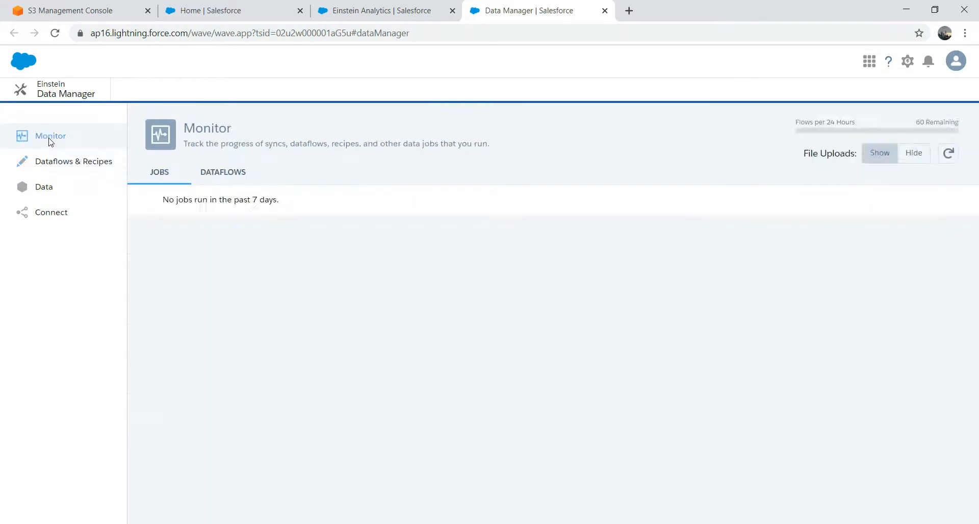
{"action": "left_click", "coordinate": [336, 33]}
{"action": "left_click", "coordinate": [243, 234]}
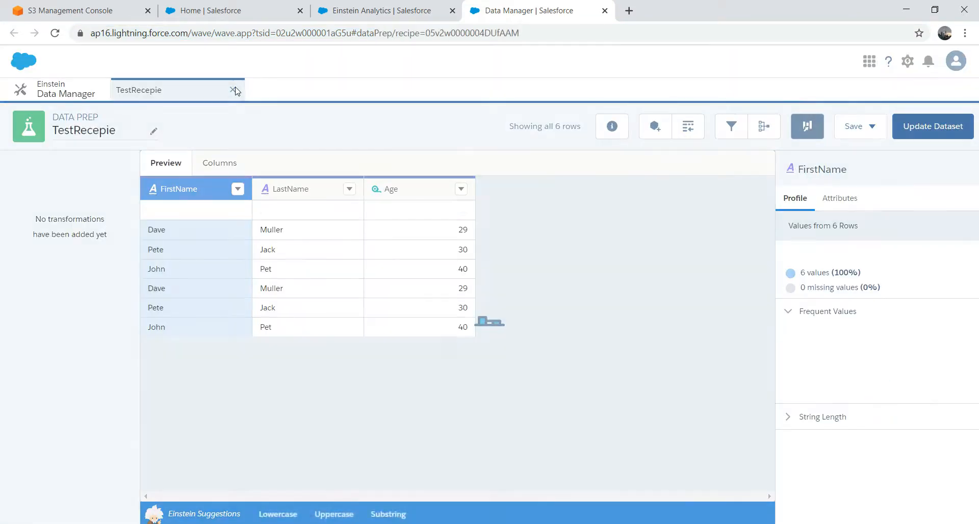
{"action": "left_click", "coordinate": [234, 90]}
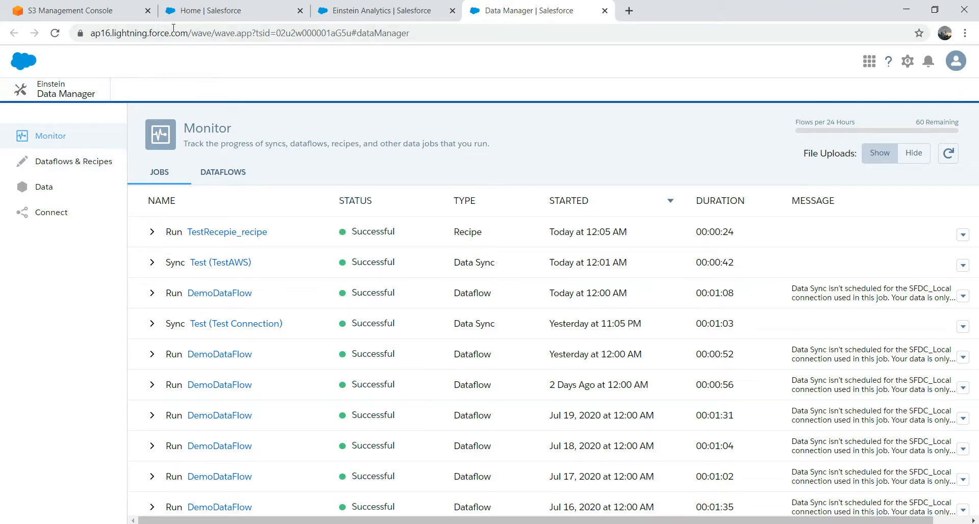
Step: Create a blank dashboard with a chart widget using the TestRecepie dataset
{"action": "left_click", "coordinate": [382, 11]}
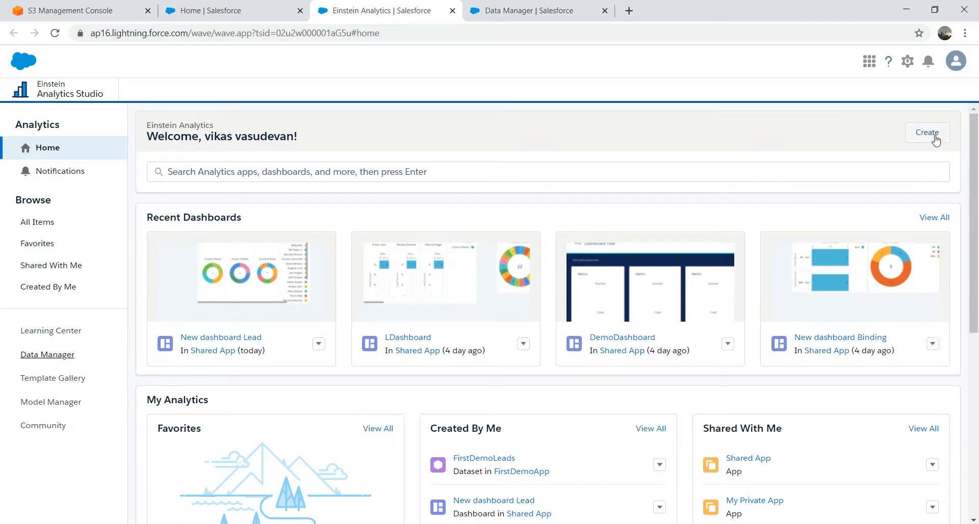
{"action": "left_click", "coordinate": [934, 134]}
{"action": "left_click", "coordinate": [916, 179]}
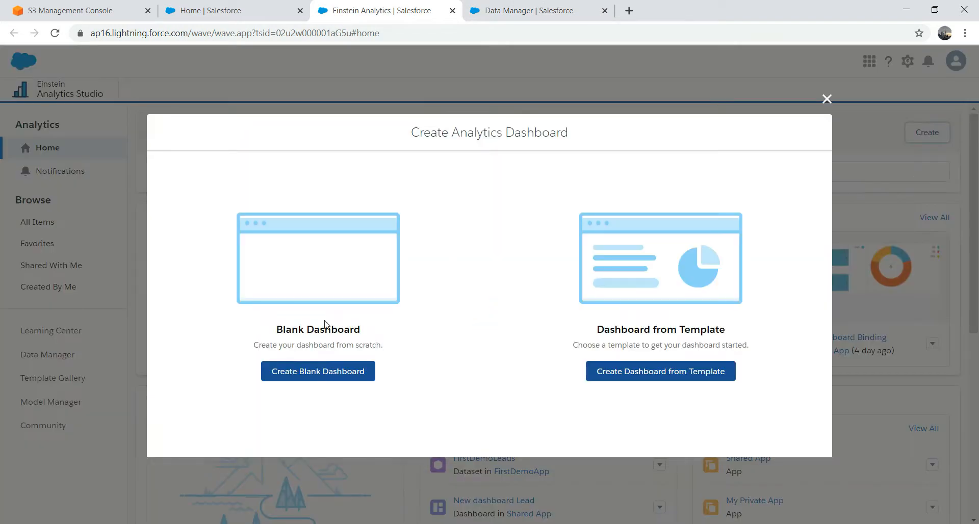
{"action": "left_click", "coordinate": [311, 373]}
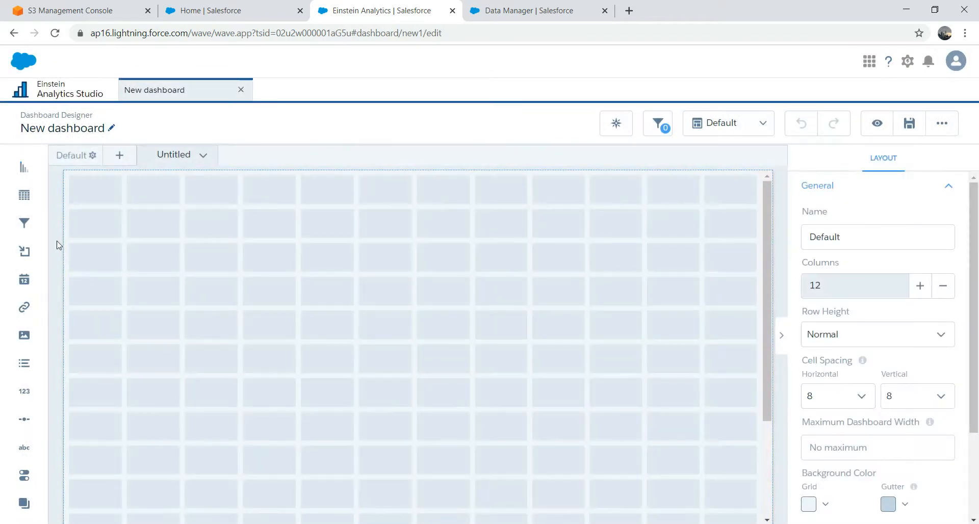
{"action": "left_click_drag", "start_coordinate": [22, 170], "coordinate": [317, 256]}
{"action": "left_click", "coordinate": [337, 262]}
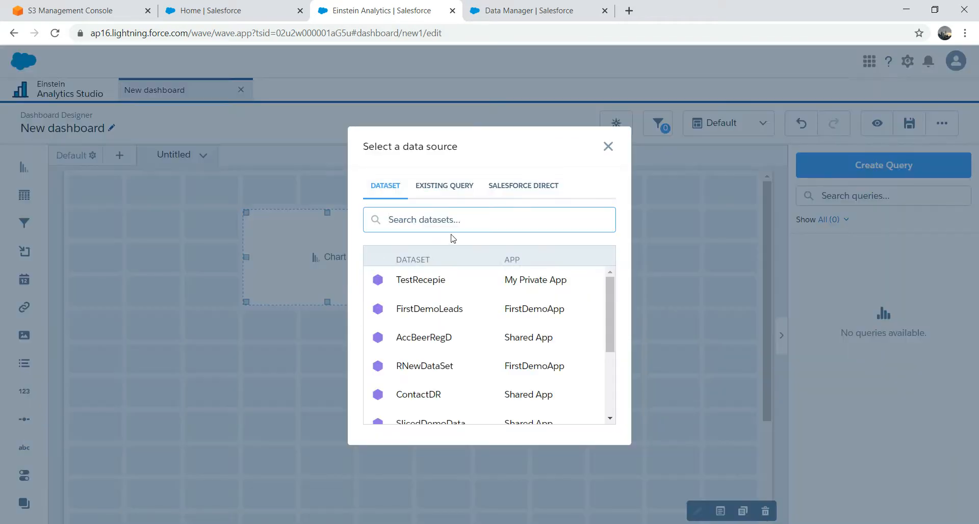
{"action": "left_click", "coordinate": [435, 282]}
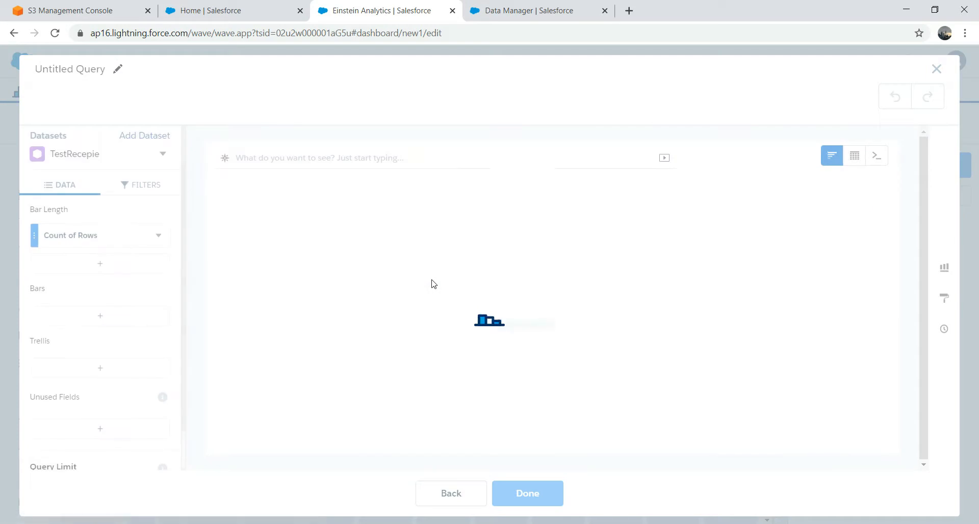
Step: Group the chart by FirstName and LastName, measure Sum of Age, and remove Count of Rows
{"action": "left_click", "coordinate": [98, 317]}
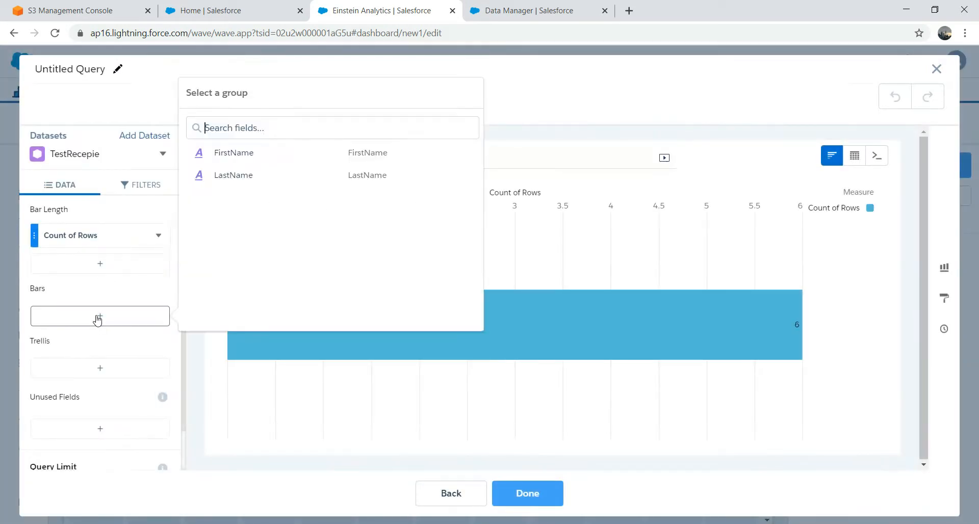
{"action": "left_click", "coordinate": [220, 153]}
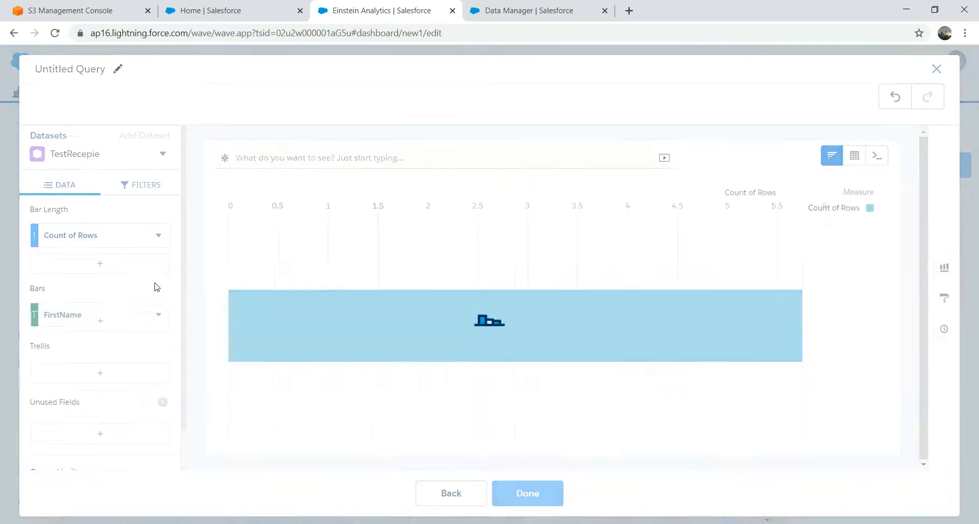
{"action": "left_click", "coordinate": [103, 345]}
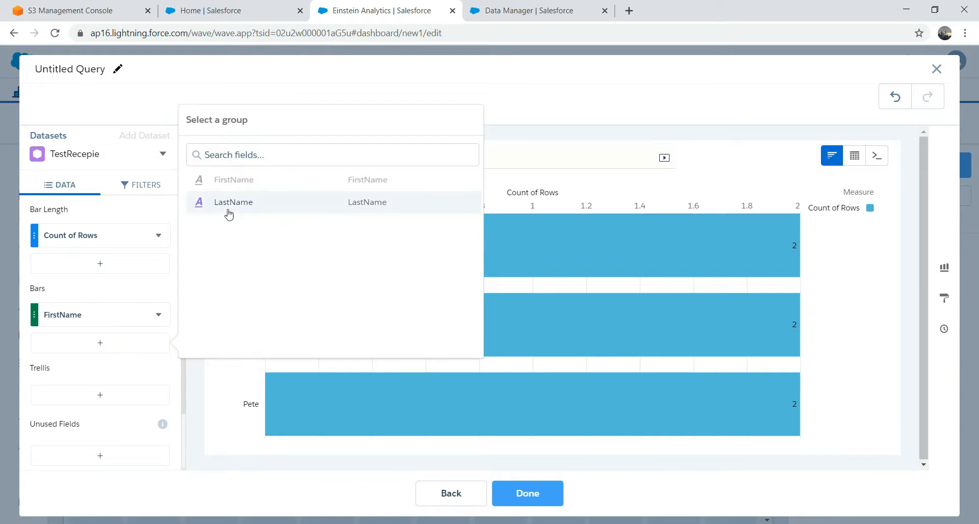
{"action": "left_click", "coordinate": [246, 200]}
{"action": "left_click", "coordinate": [99, 264]}
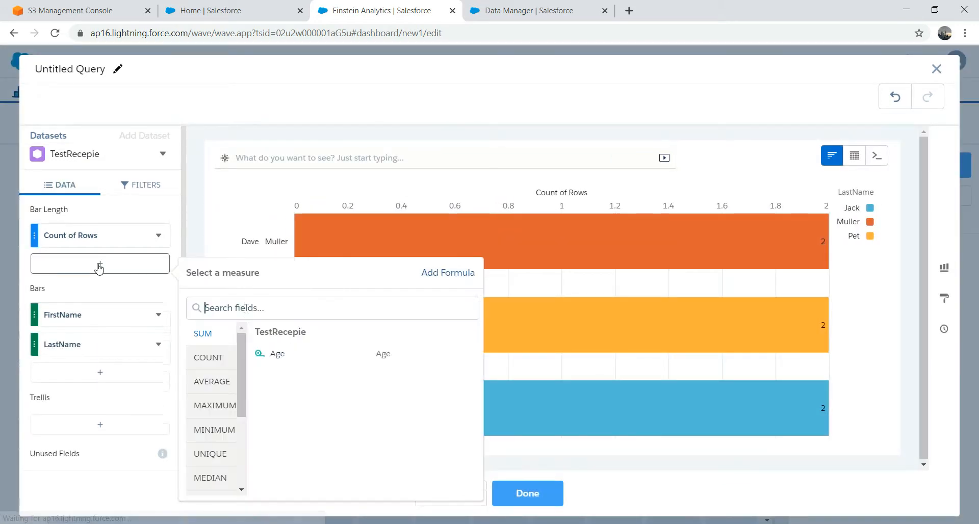
{"action": "left_click", "coordinate": [277, 346]}
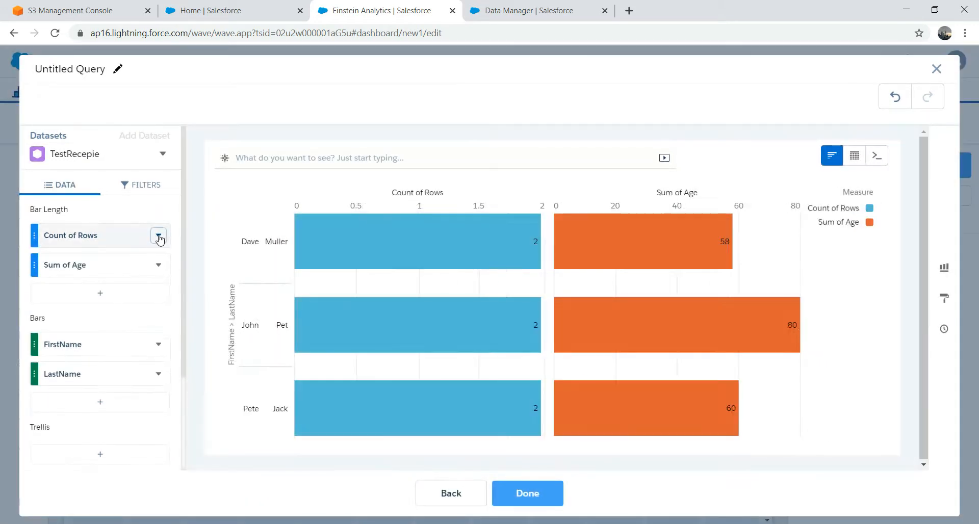
{"action": "left_click", "coordinate": [159, 236]}
{"action": "left_click", "coordinate": [176, 456]}
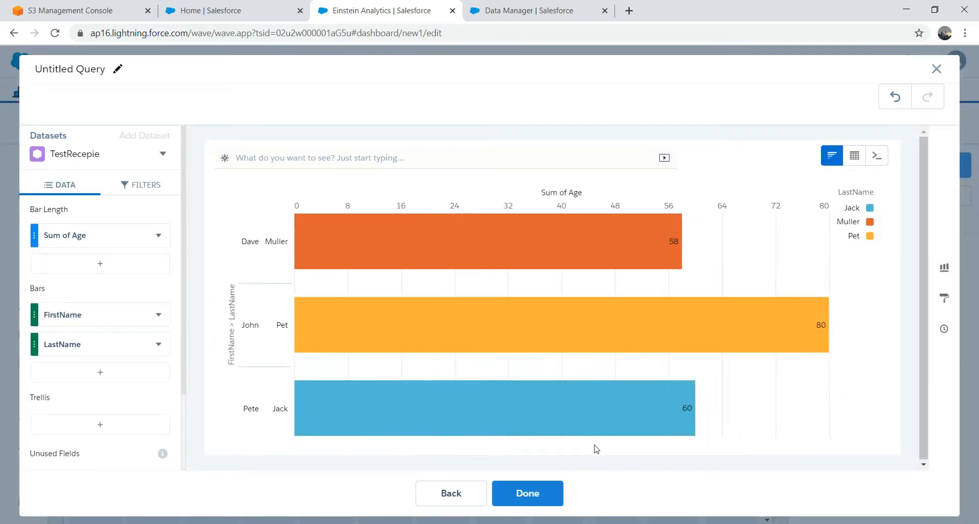
Step: Switch the chart type to donut and place it on the dashboard
{"action": "left_click", "coordinate": [946, 269]}
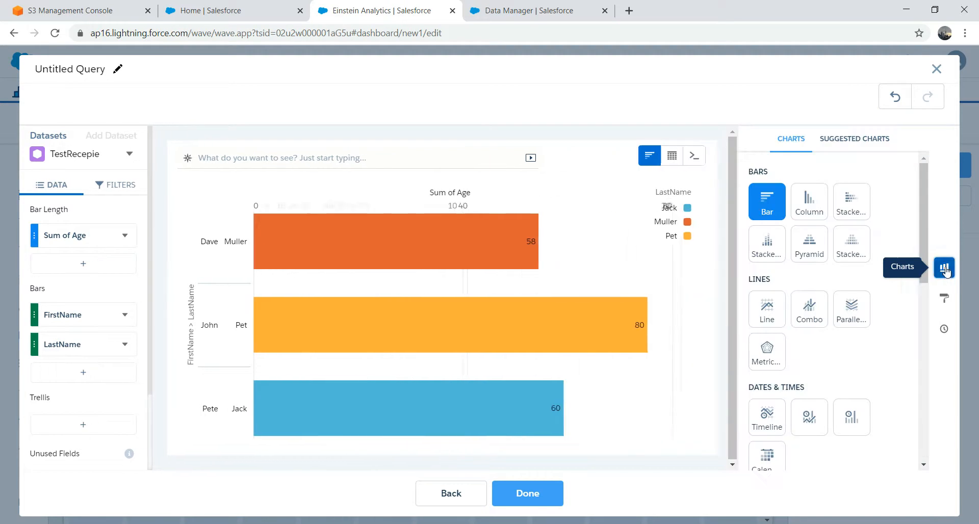
{"action": "left_click_drag", "start_coordinate": [922, 242], "coordinate": [904, 436]}
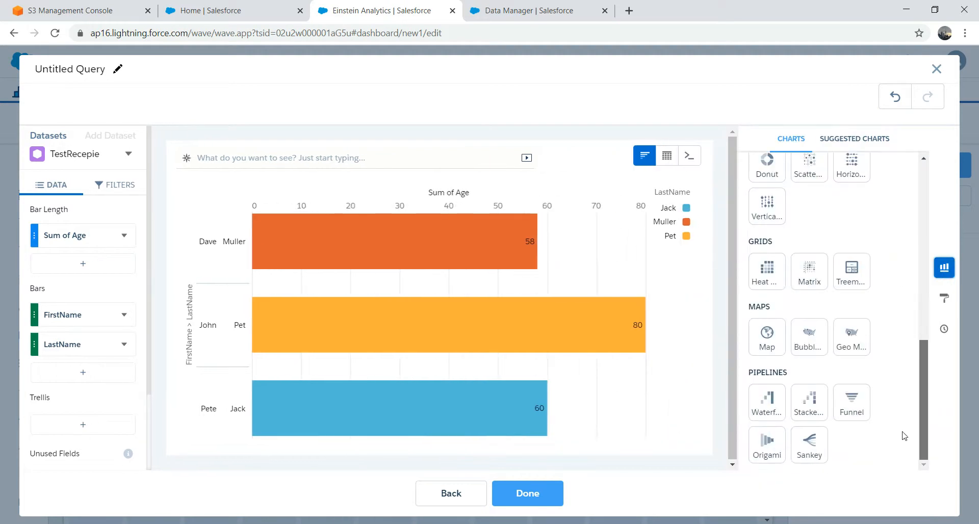
{"action": "left_click", "coordinate": [127, 345]}
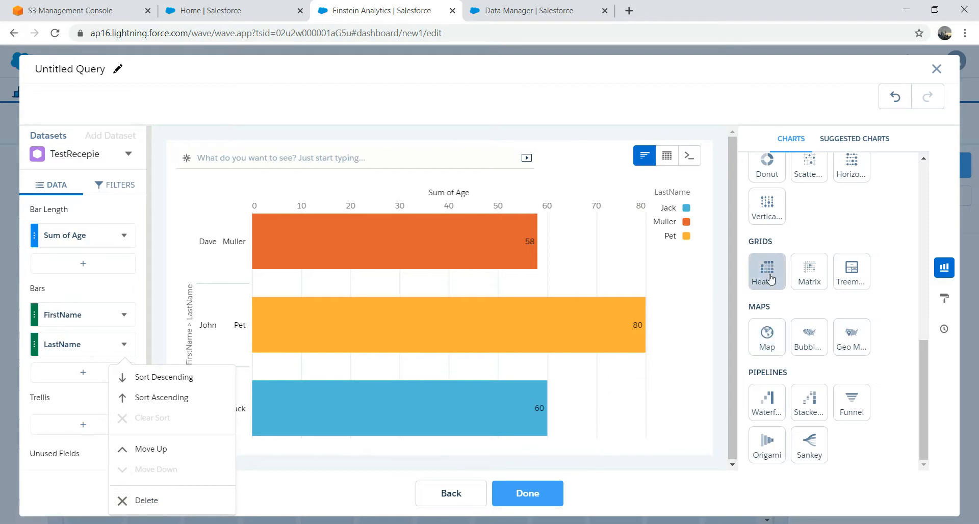
{"action": "scroll", "coordinate": [779, 225], "scroll_direction": "up", "scroll_amount": 2}
{"action": "left_click", "coordinate": [779, 225]}
{"action": "left_click", "coordinate": [531, 493]}
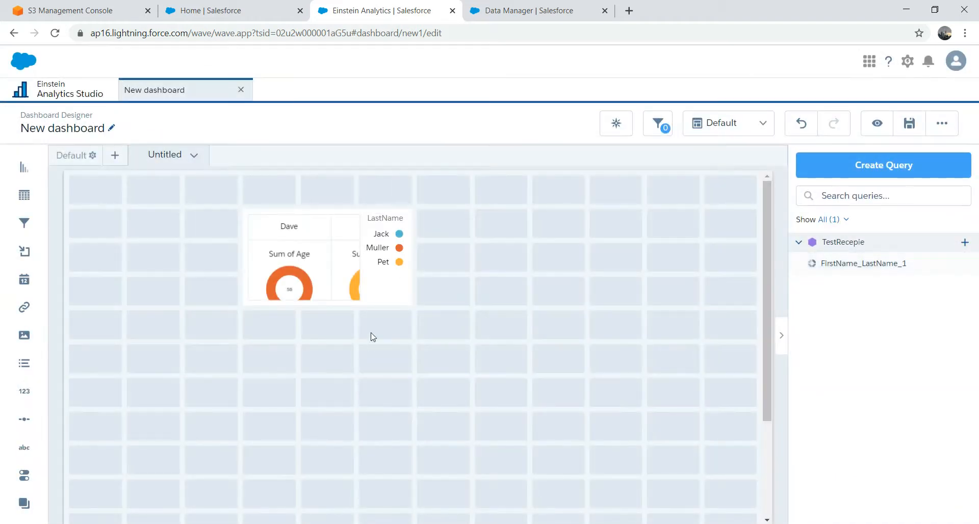
Step: Enlarge the donut chart widget, then leave the new dashboard without saving
{"action": "left_click", "coordinate": [301, 258]}
{"action": "left_click_drag", "start_coordinate": [413, 306], "coordinate": [630, 383]}
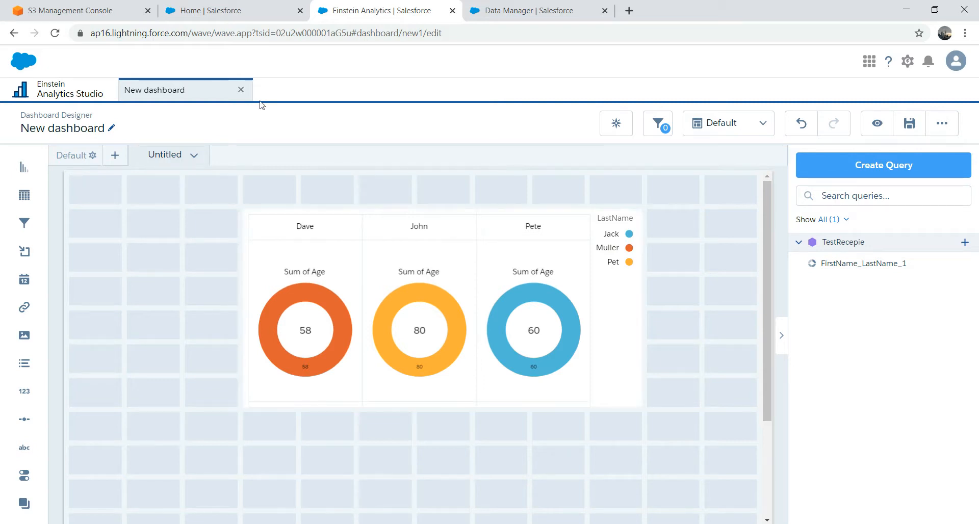
{"action": "left_click", "coordinate": [240, 91]}
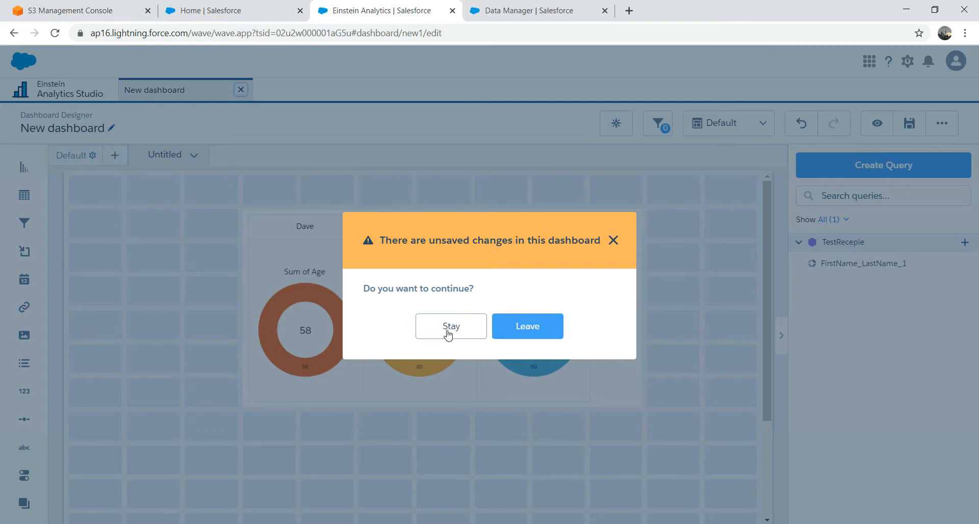
{"action": "left_click", "coordinate": [511, 334]}
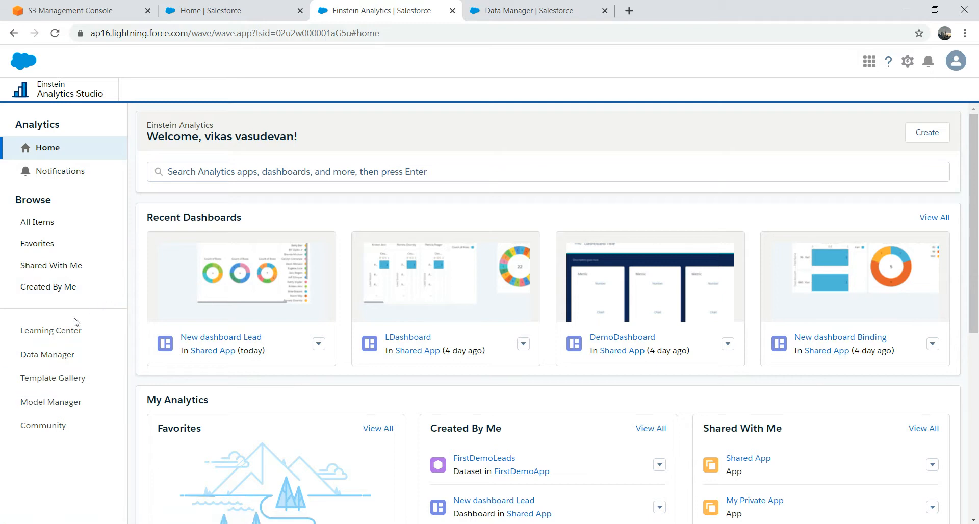
Step: Open Data Manager in a new tab, go to Connect, and dismiss the Connect to Data source choices
{"action": "left_click", "coordinate": [53, 355]}
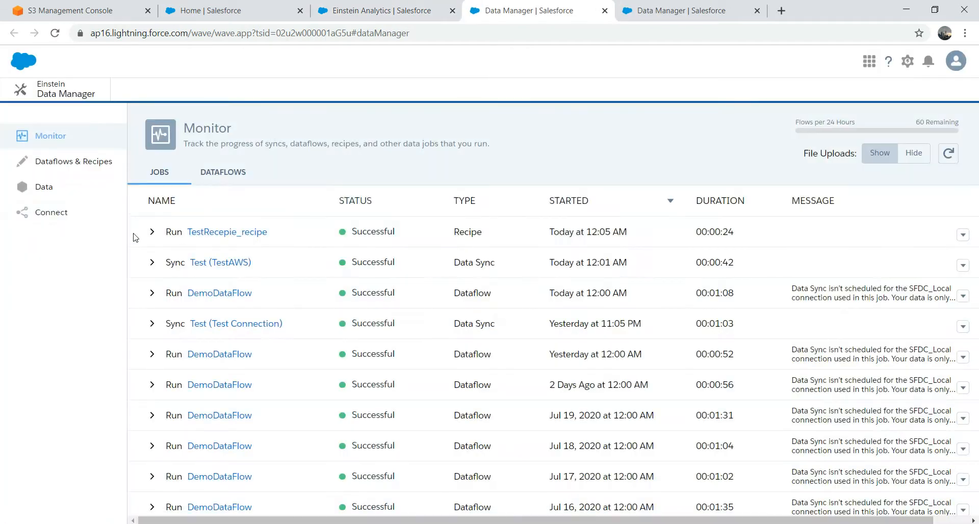
{"action": "left_click", "coordinate": [54, 190]}
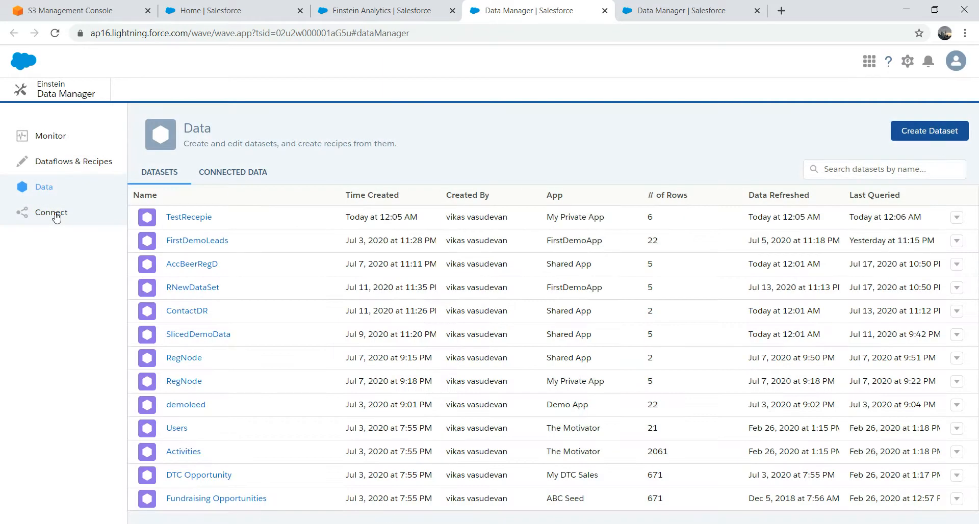
{"action": "left_click", "coordinate": [57, 215]}
{"action": "left_click", "coordinate": [916, 129]}
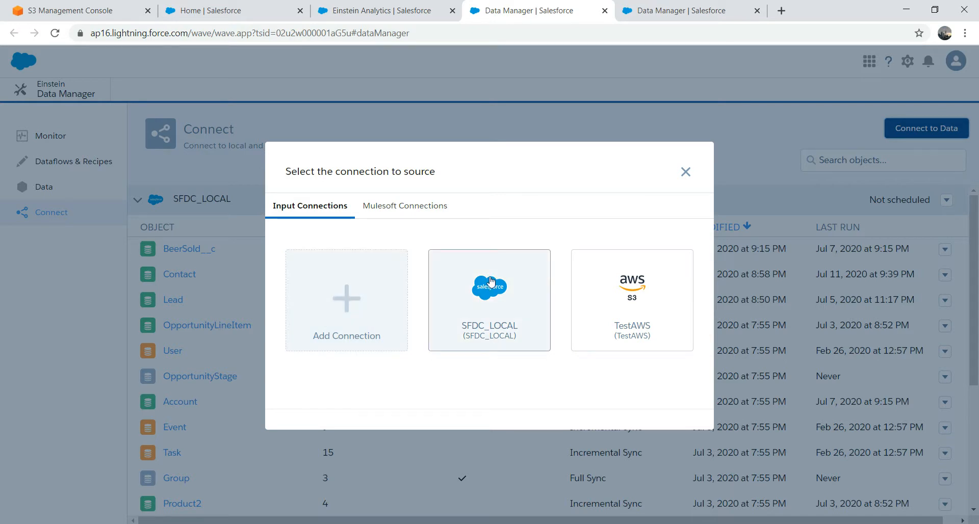
{"action": "left_click", "coordinate": [685, 174]}
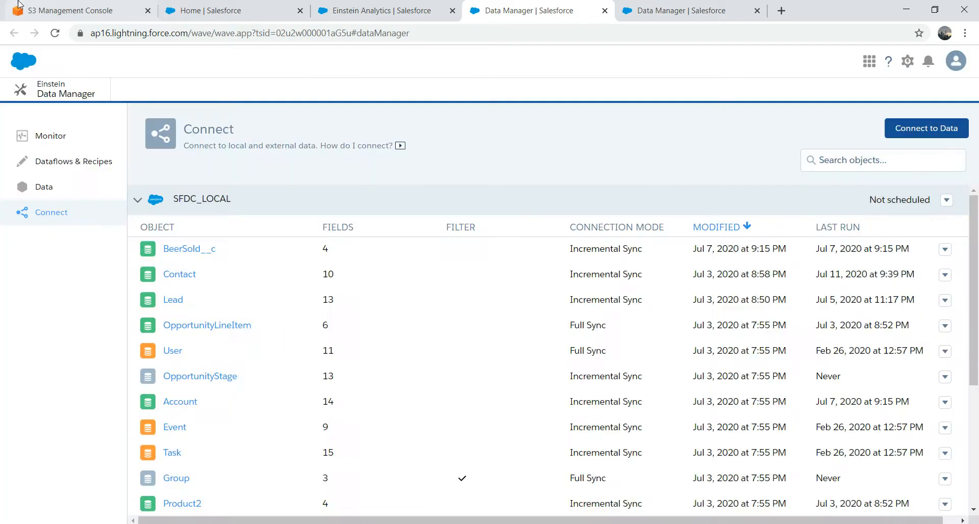
Step: Check the Test folder in the S3 console, then return to the Data Manager tab
{"action": "left_click", "coordinate": [71, 11]}
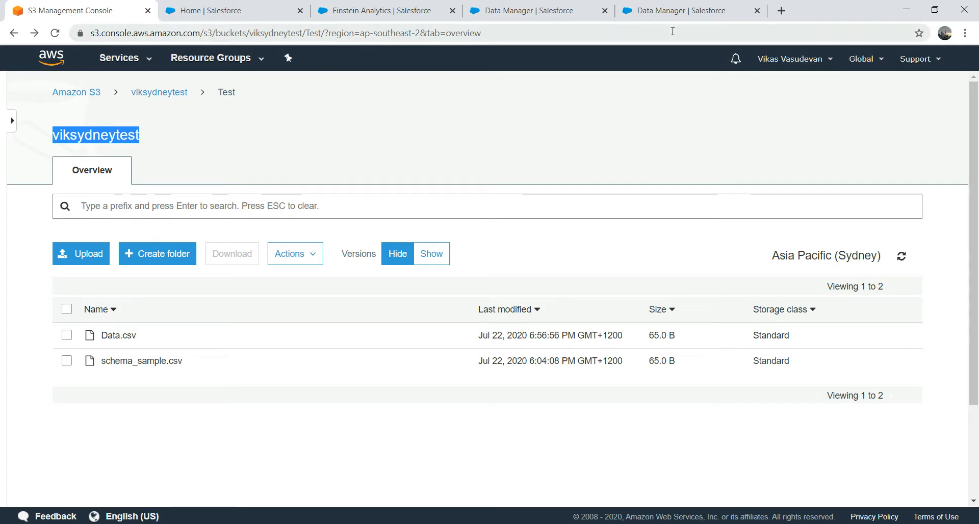
{"action": "left_click", "coordinate": [625, 13]}
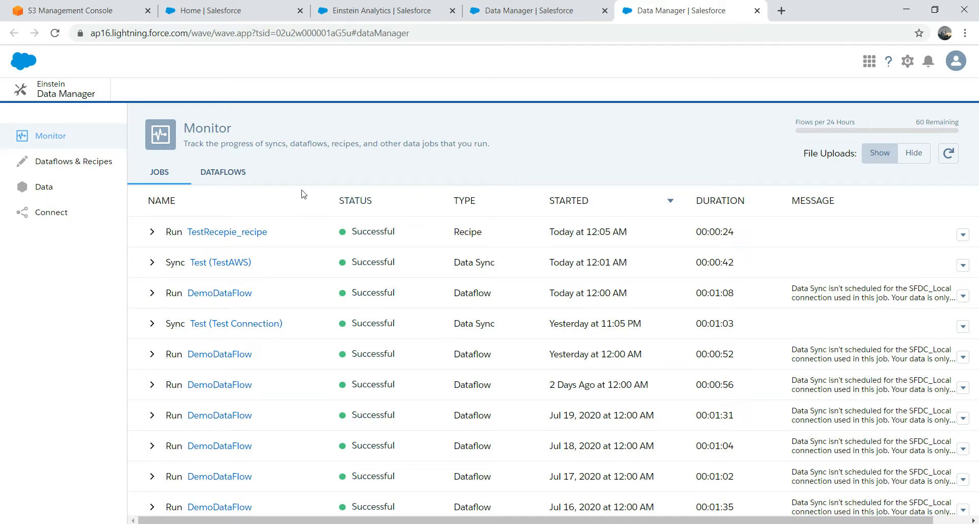
Step: Look over the TestAWS Test object's action list on the Connect page
{"action": "left_click", "coordinate": [49, 216]}
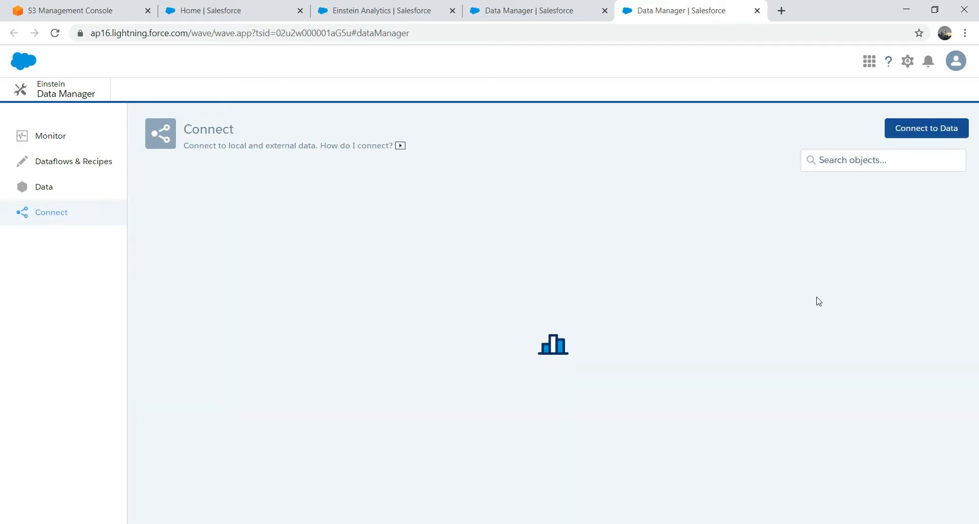
{"action": "scroll", "coordinate": [975, 289], "scroll_direction": "down", "scroll_amount": 5}
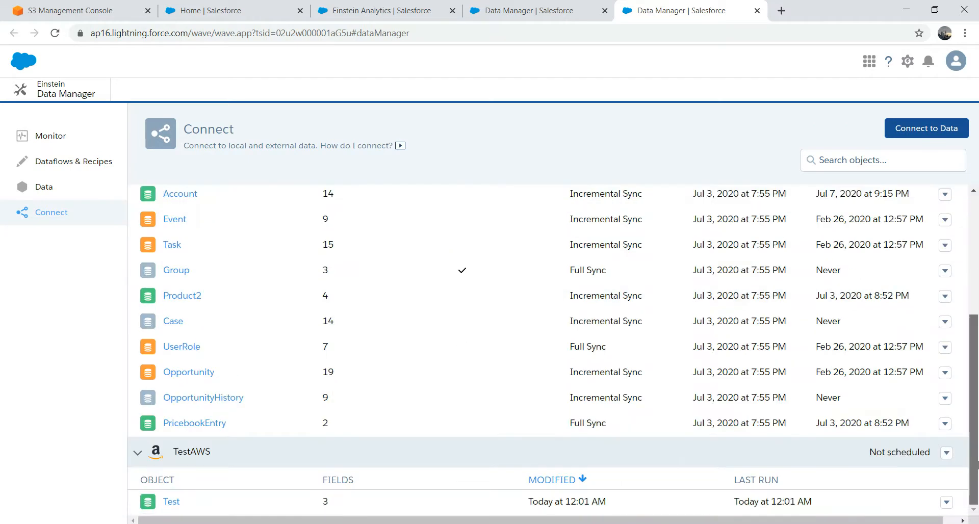
{"action": "left_click", "coordinate": [946, 503]}
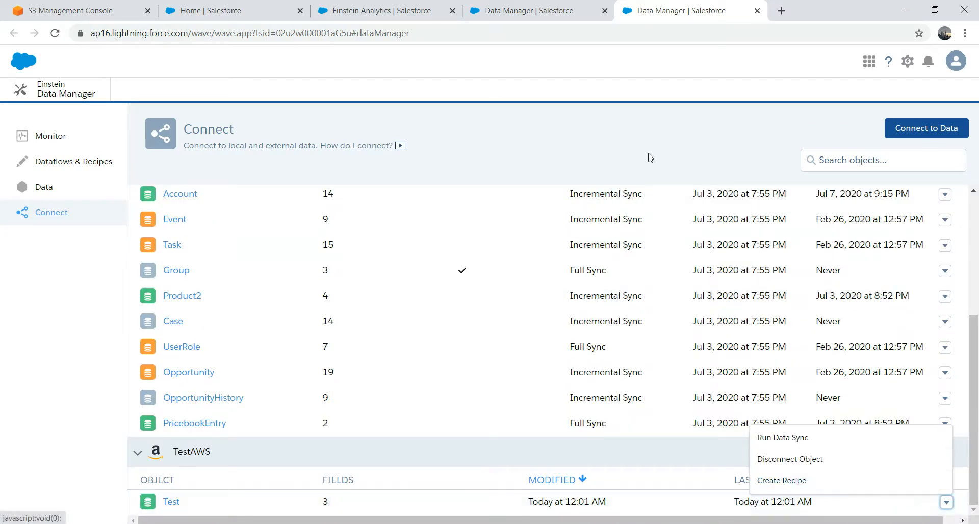
{"action": "left_click", "coordinate": [643, 118]}
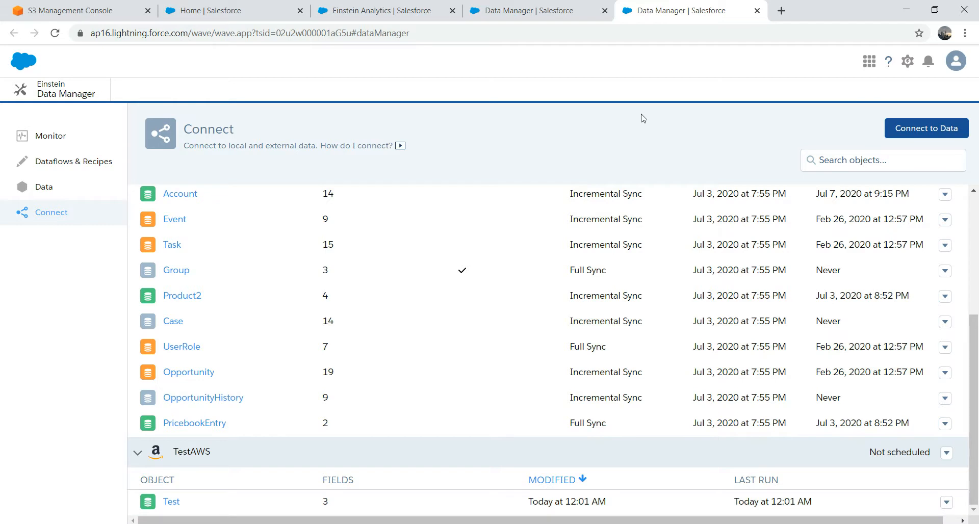
Step: Browse Data and Dataflows & Recipes, then return to the Analytics Studio home page
{"action": "left_click", "coordinate": [45, 188]}
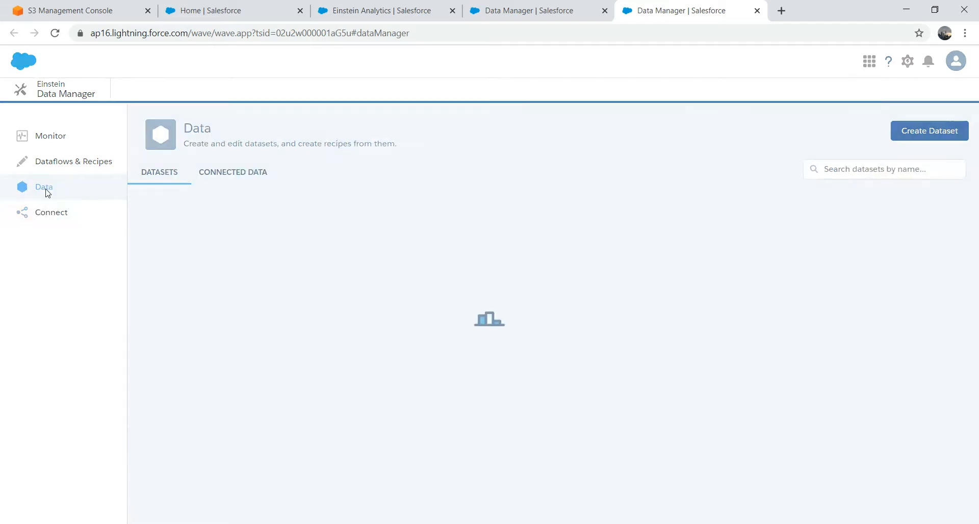
{"action": "left_click", "coordinate": [62, 161]}
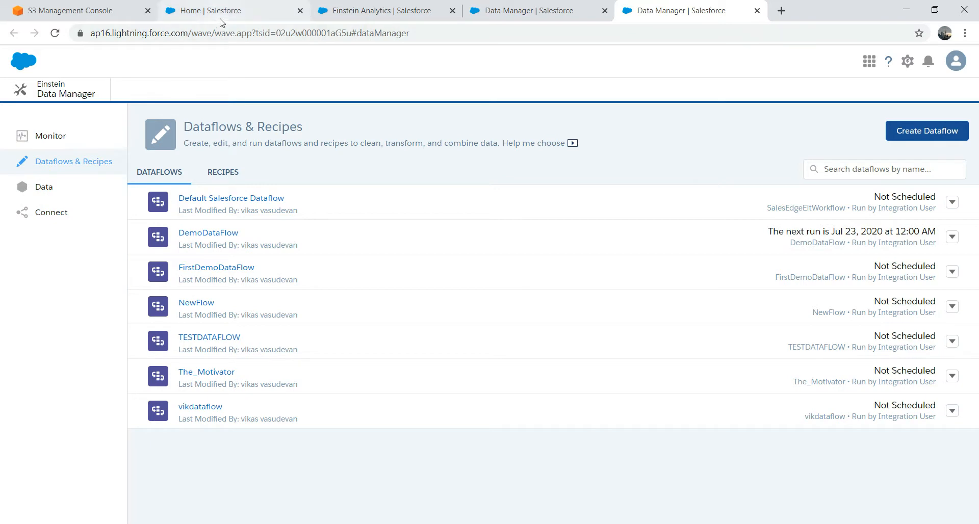
{"action": "left_click", "coordinate": [250, 11]}
{"action": "left_click", "coordinate": [356, 13]}
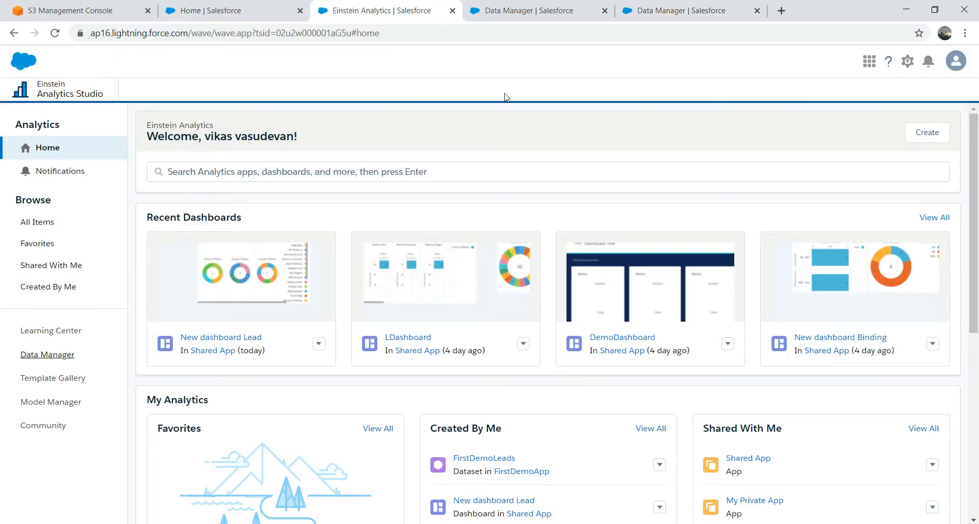
{"action": "scroll", "coordinate": [804, 161], "scroll_direction": "down", "scroll_amount": 3}
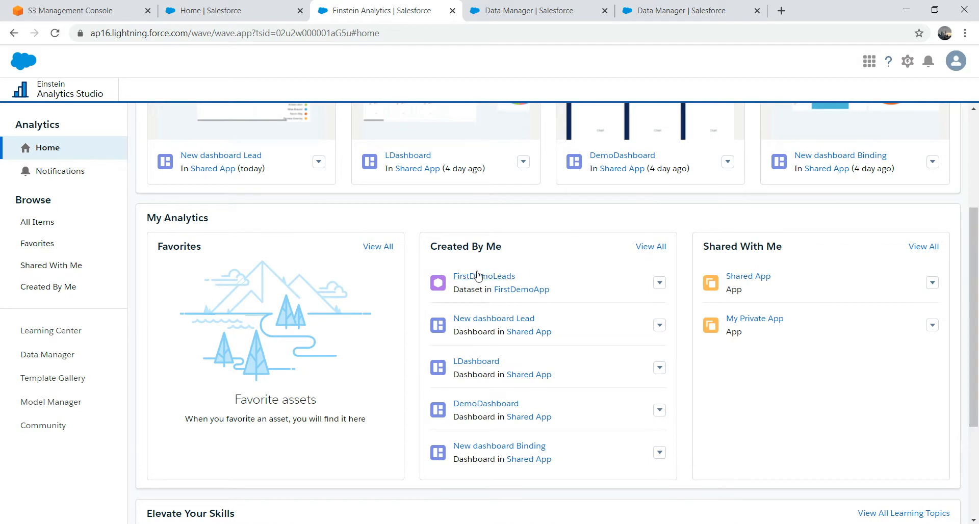
{"action": "left_click", "coordinate": [659, 283]}
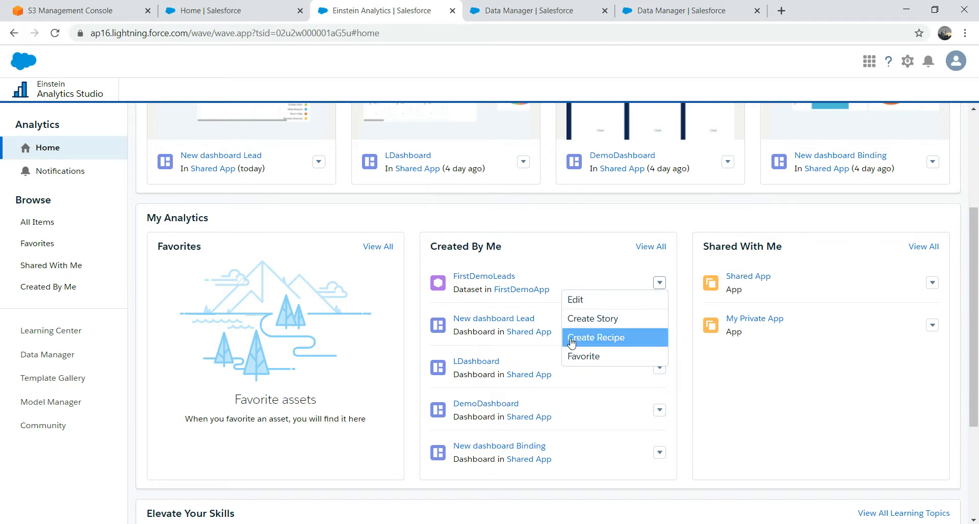
{"action": "left_click", "coordinate": [659, 283]}
{"action": "left_click", "coordinate": [660, 325]}
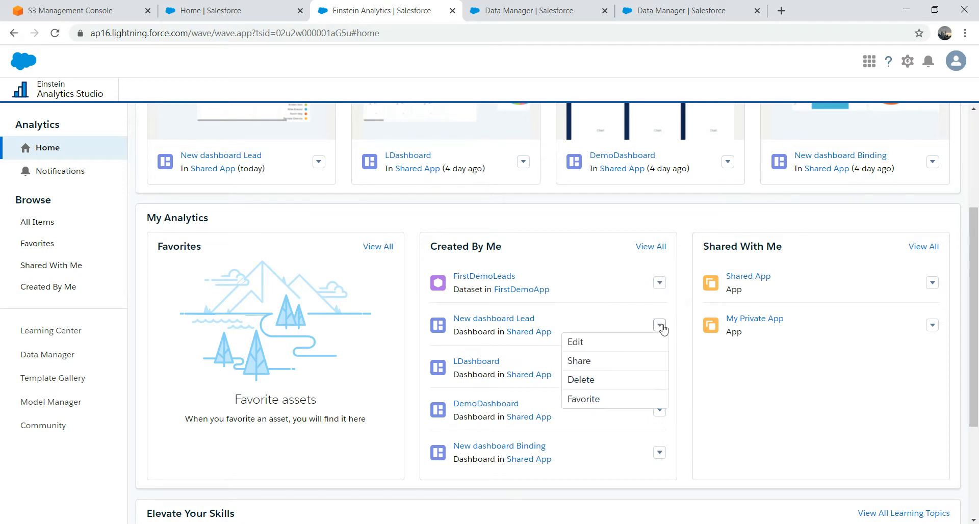
{"action": "left_click", "coordinate": [580, 362]}
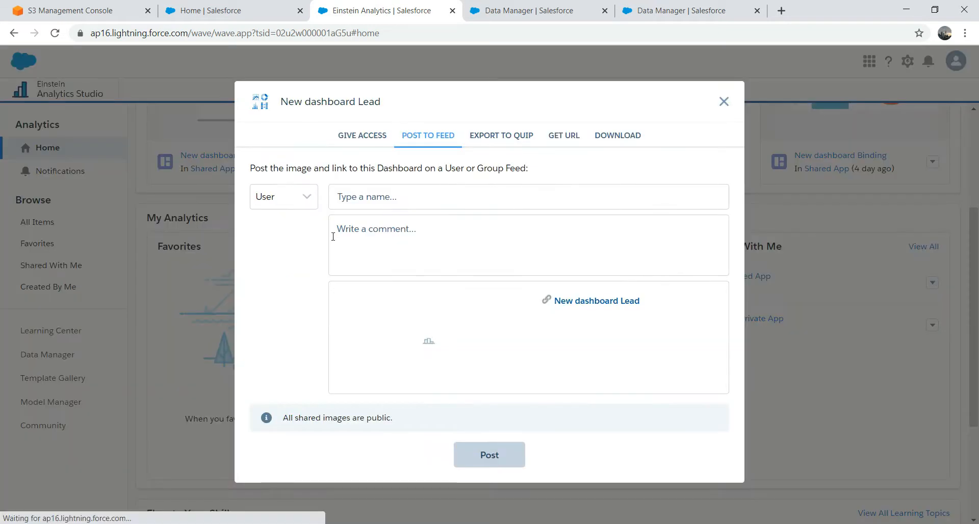
{"action": "left_click", "coordinate": [298, 203]}
{"action": "left_click", "coordinate": [278, 229]}
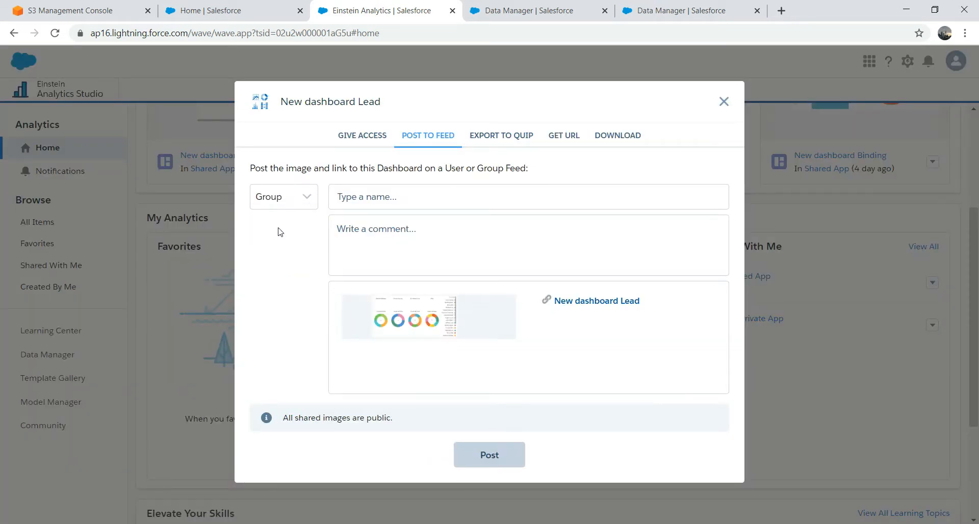
{"action": "left_click", "coordinate": [278, 198]}
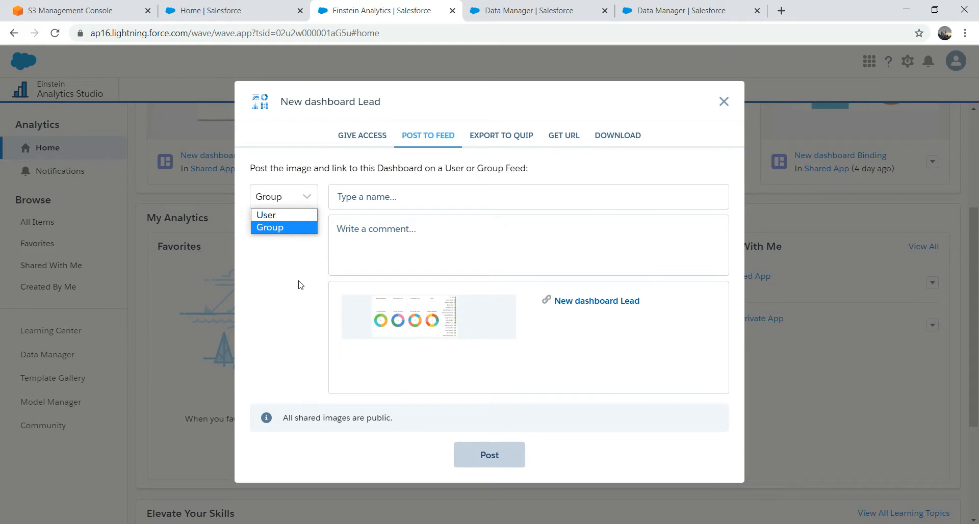
{"action": "left_click", "coordinate": [722, 103]}
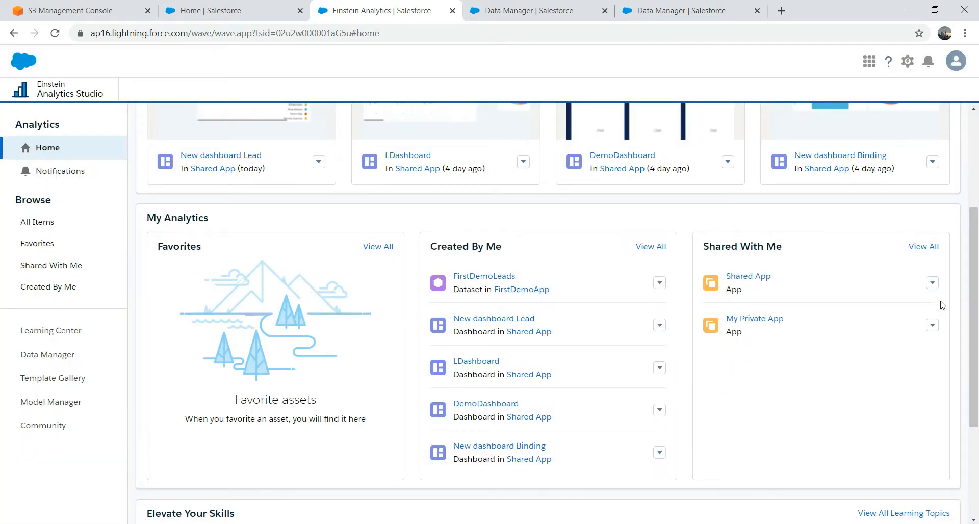
{"action": "left_click", "coordinate": [932, 283]}
{"action": "left_click", "coordinate": [858, 322]}
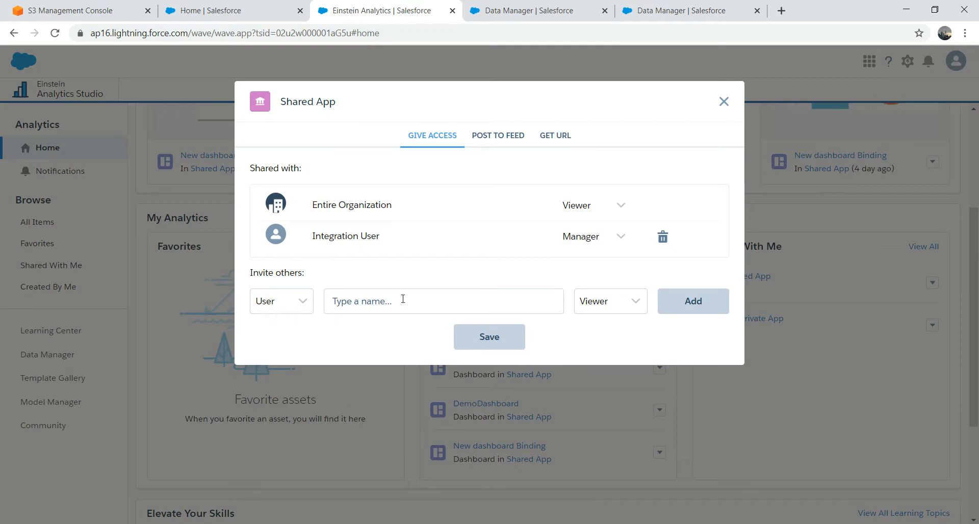
{"action": "left_click", "coordinate": [723, 102]}
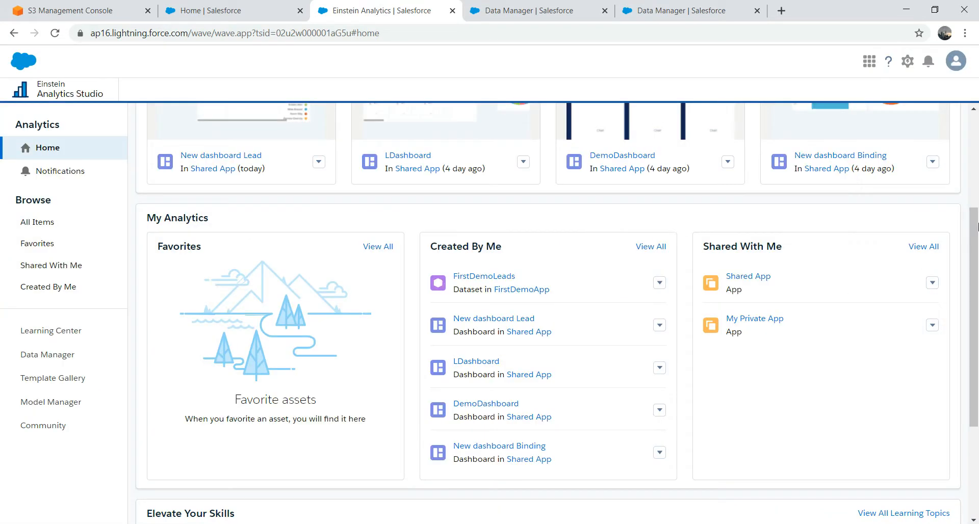
{"action": "scroll", "coordinate": [974, 316], "scroll_direction": "up", "scroll_amount": 3}
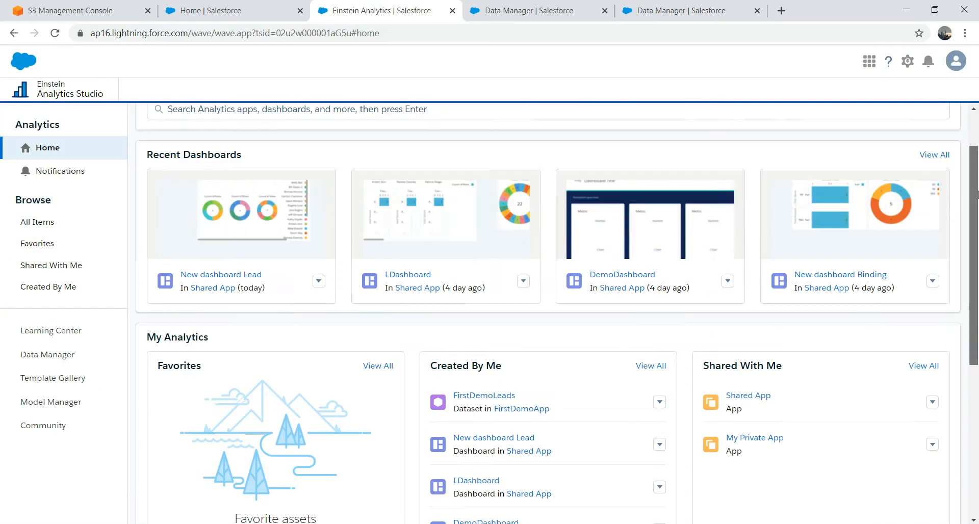
Step: In Data Manager, open and close DemoDataFlow in the dataflow editor, then show the datasets list
{"action": "left_click", "coordinate": [61, 357]}
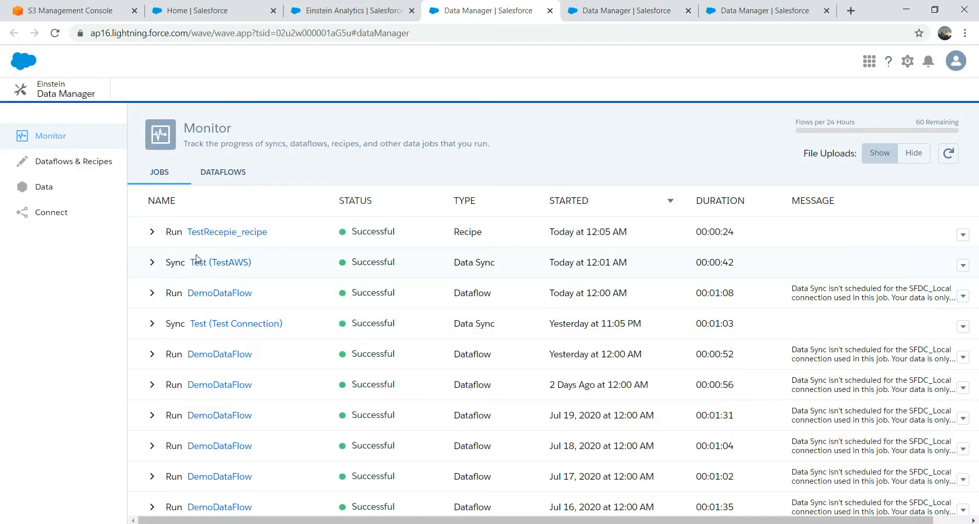
{"action": "left_click", "coordinate": [963, 235]}
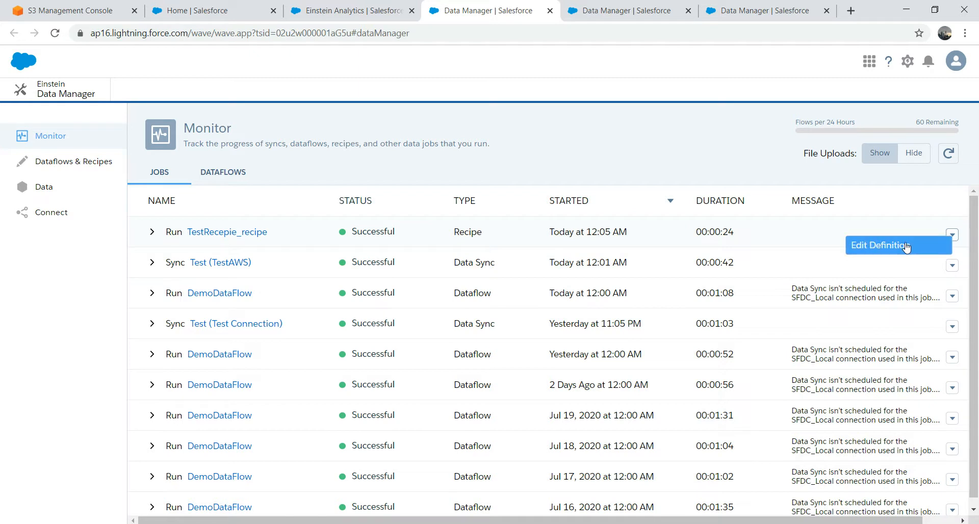
{"action": "left_click", "coordinate": [56, 161]}
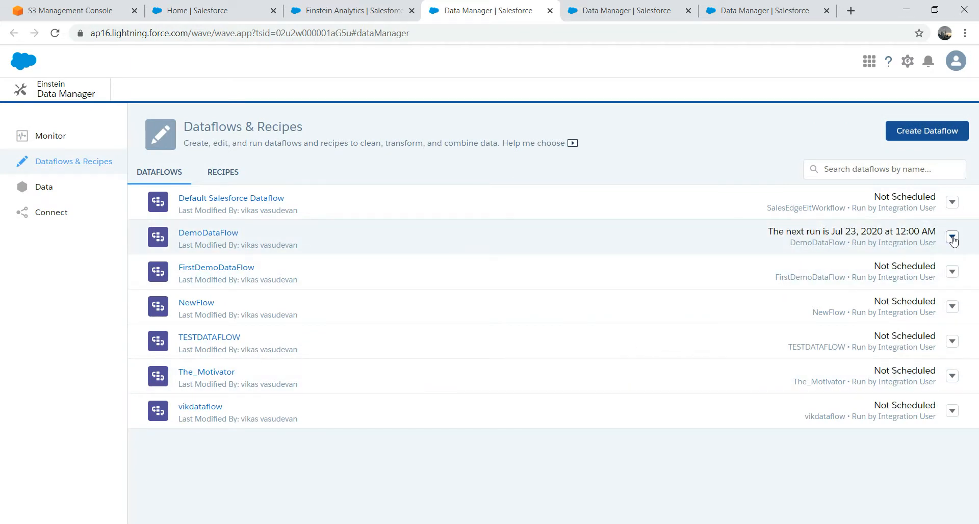
{"action": "left_click", "coordinate": [953, 238]}
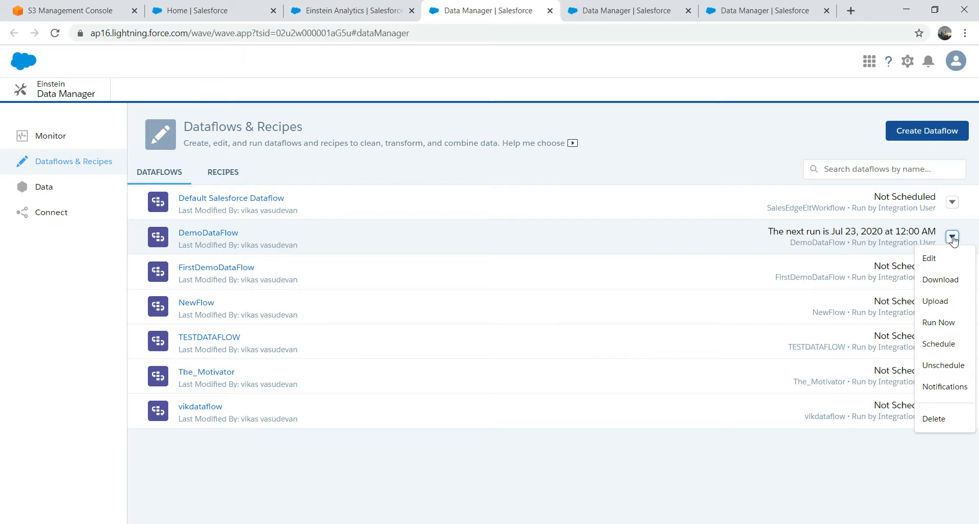
{"action": "left_click", "coordinate": [205, 237]}
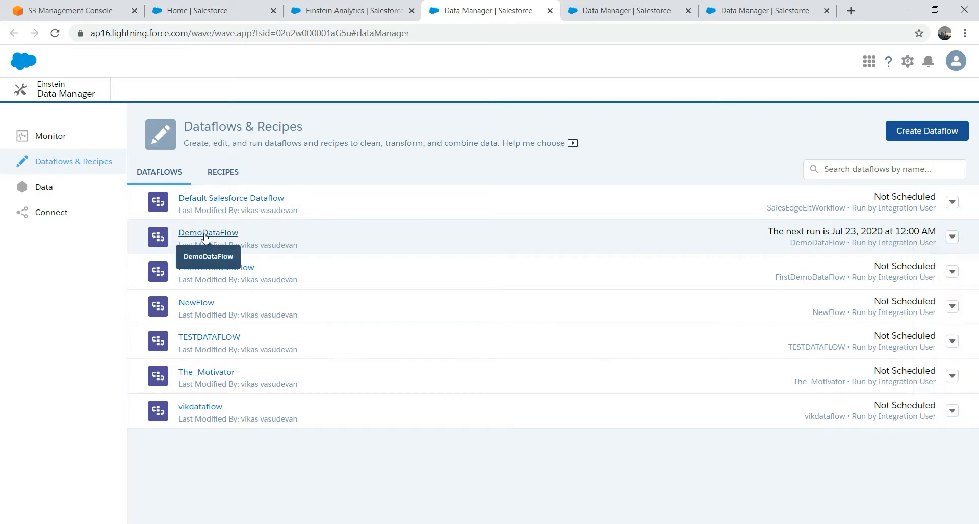
{"action": "left_click", "coordinate": [205, 236]}
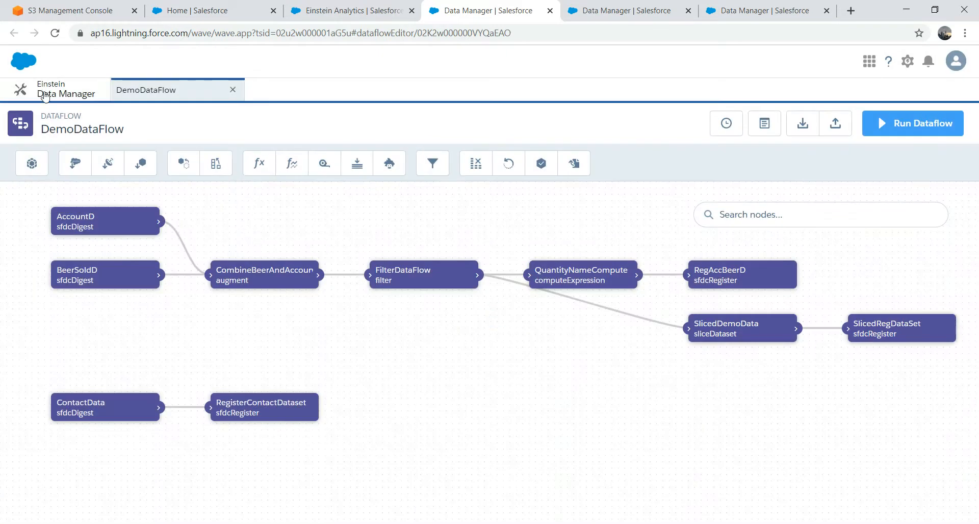
{"action": "left_click", "coordinate": [233, 90]}
{"action": "left_click", "coordinate": [42, 186]}
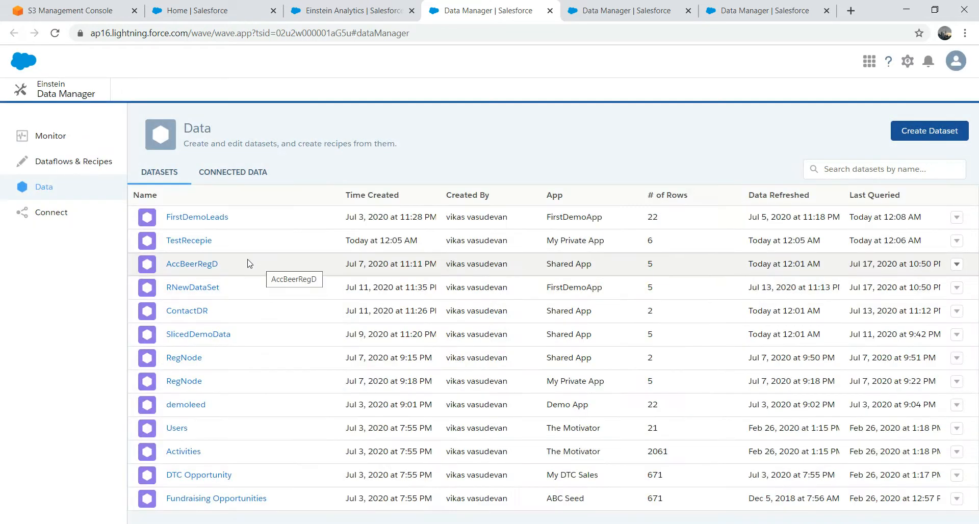
{"action": "left_click", "coordinate": [958, 218]}
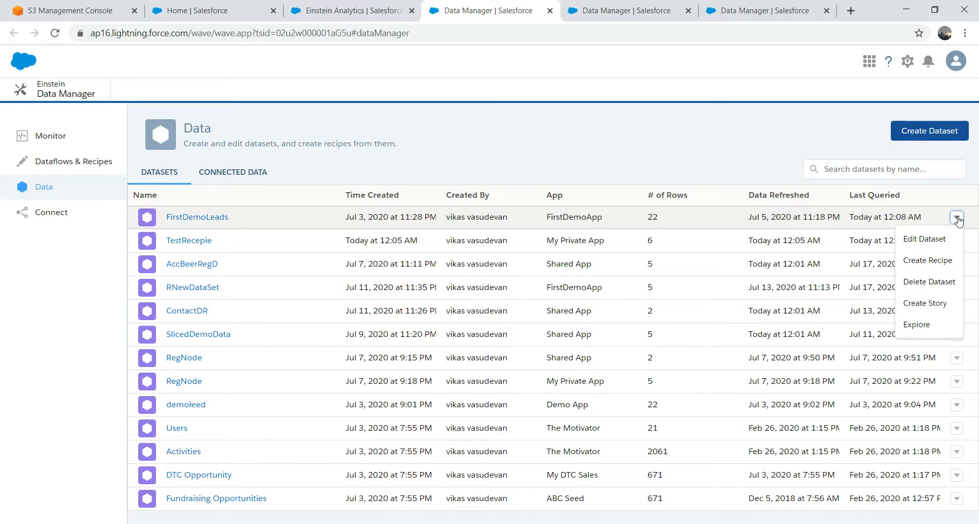
{"action": "left_click", "coordinate": [924, 240]}
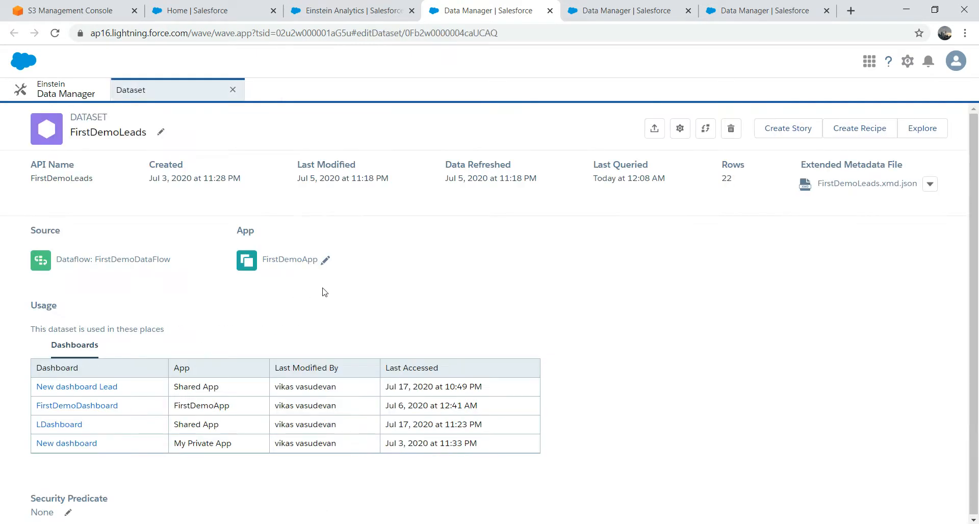
{"action": "scroll", "coordinate": [694, 441], "scroll_direction": "down", "scroll_amount": 1}
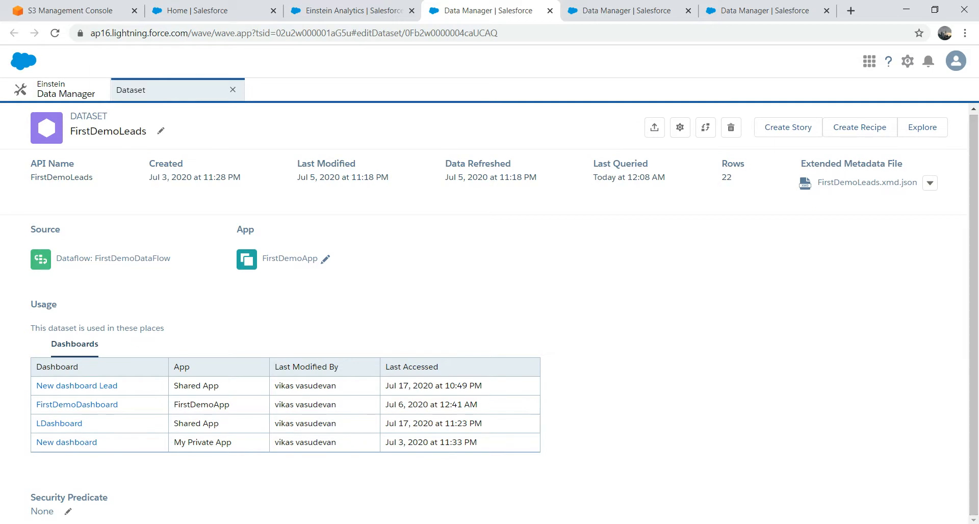
{"action": "left_click", "coordinate": [68, 512]}
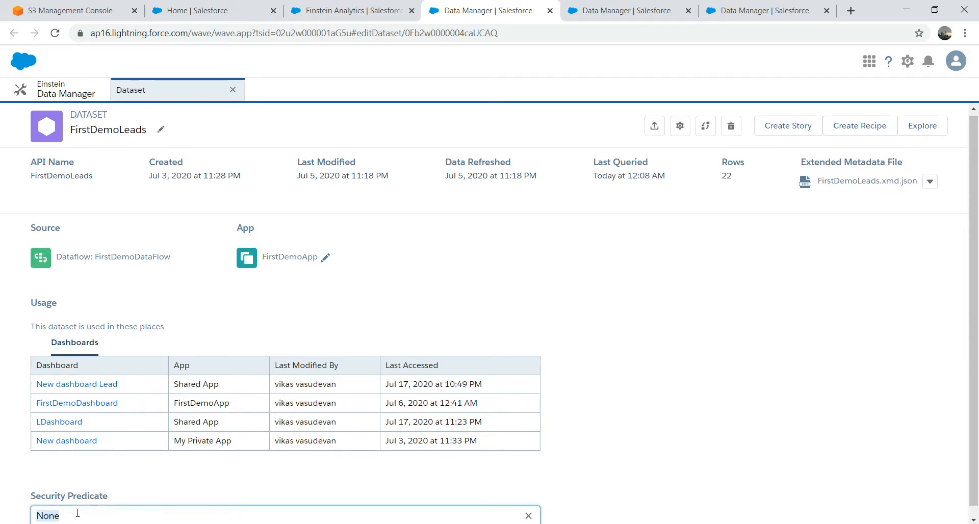
{"action": "scroll", "coordinate": [977, 352], "scroll_direction": "down", "scroll_amount": 1}
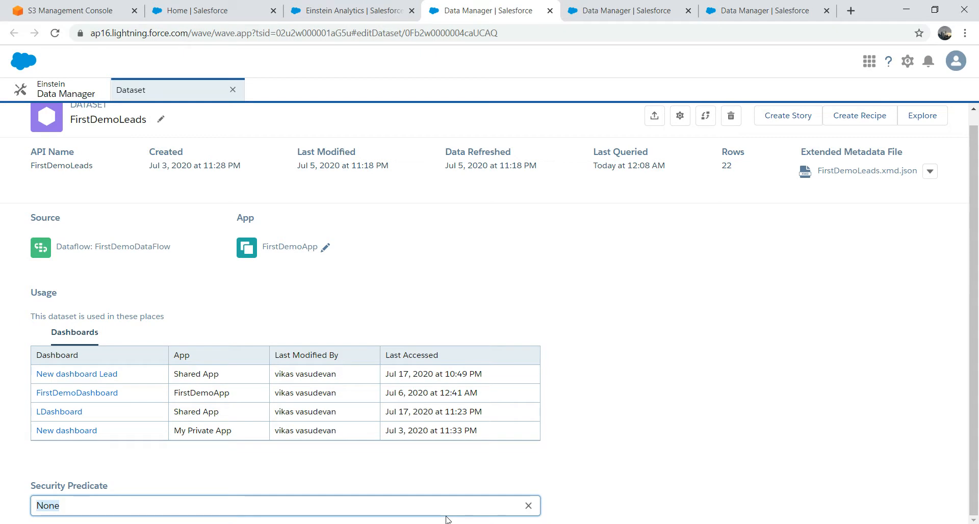
{"action": "left_click", "coordinate": [794, 442]}
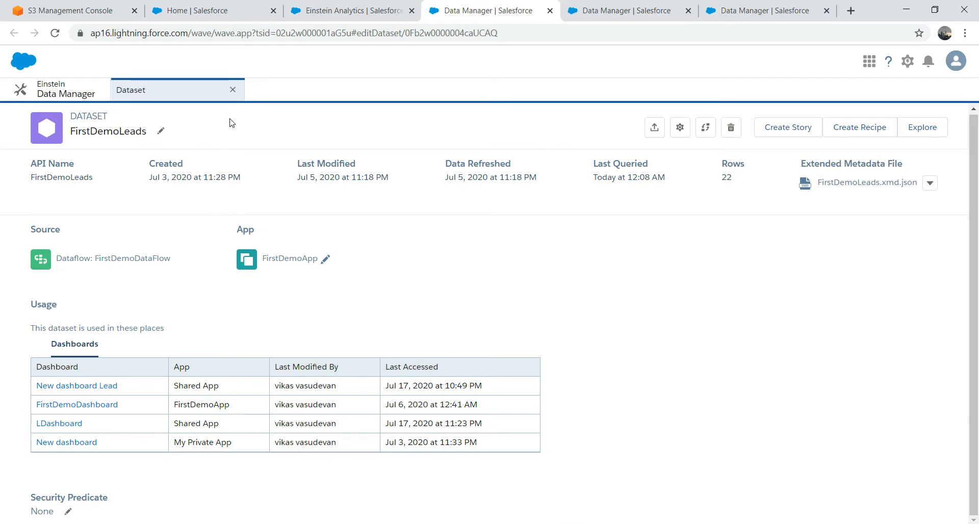
{"action": "left_click", "coordinate": [233, 90]}
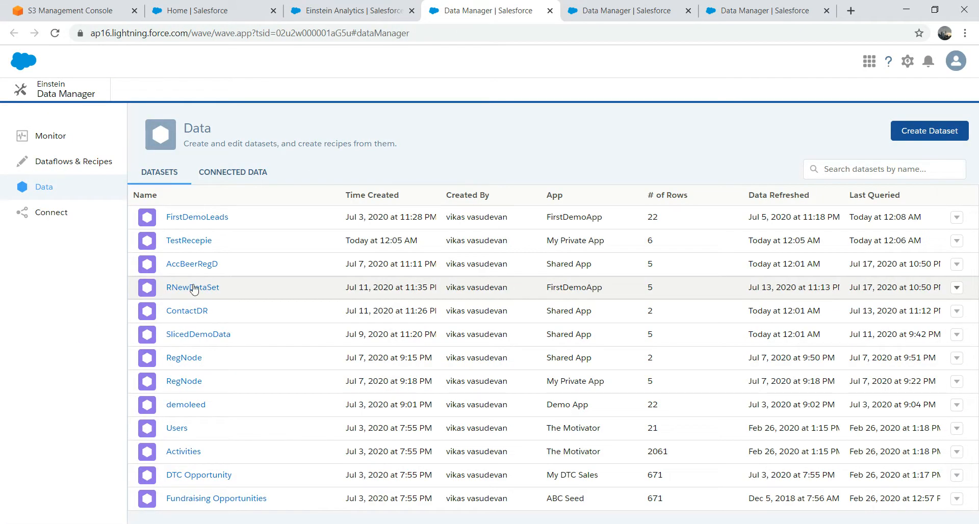